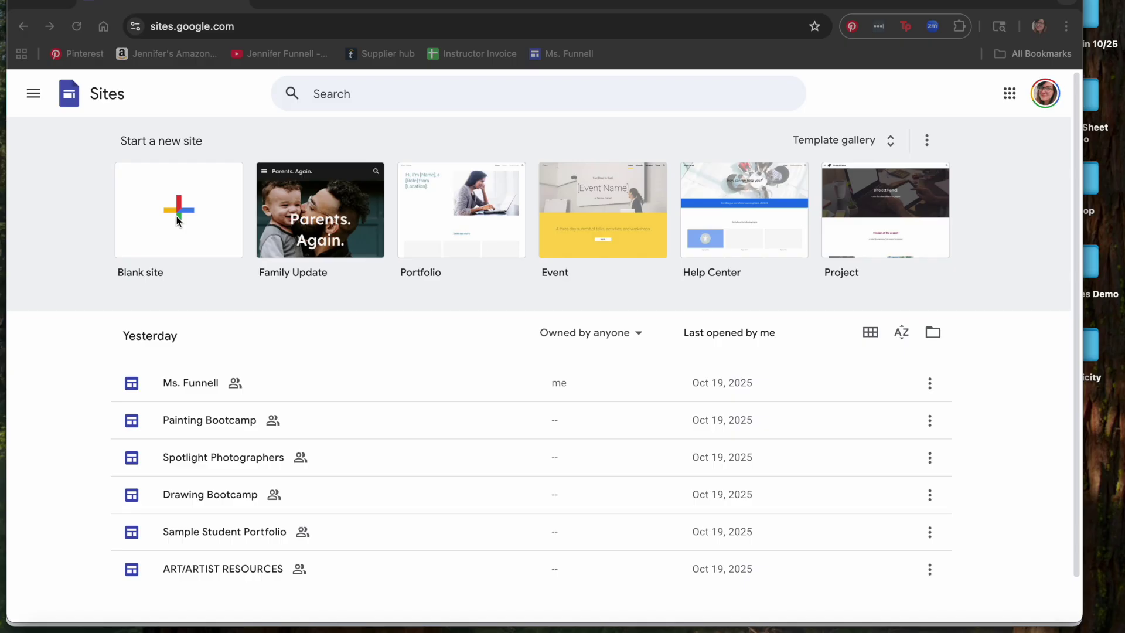
# Step: Create a new blank site and display its available themes
pyautogui.click(183, 216)
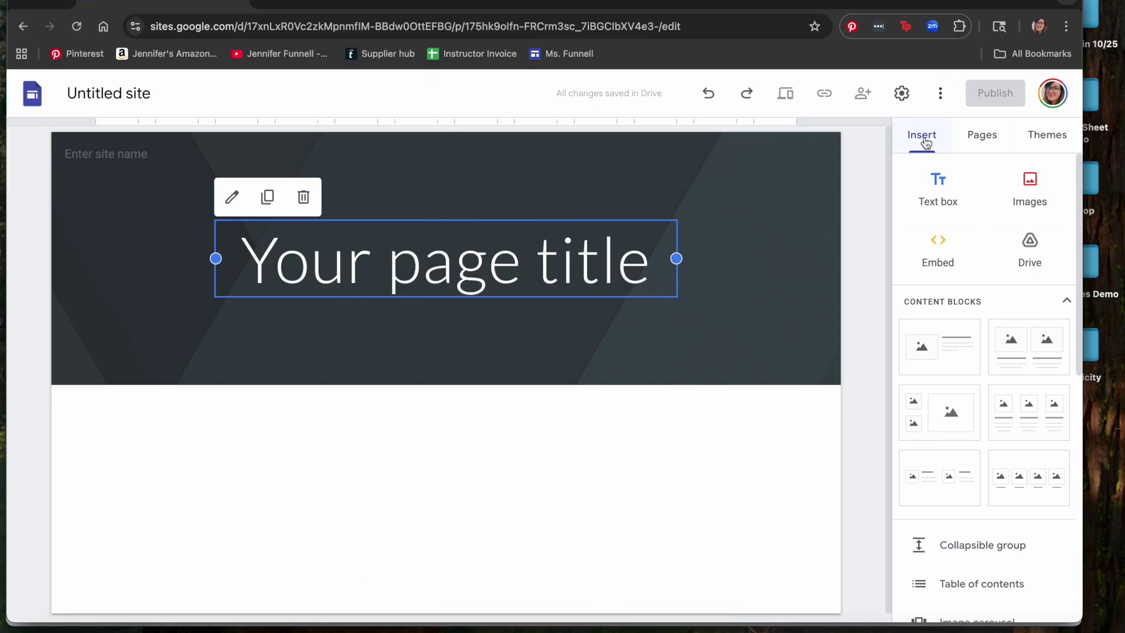
pyautogui.click(1061, 144)
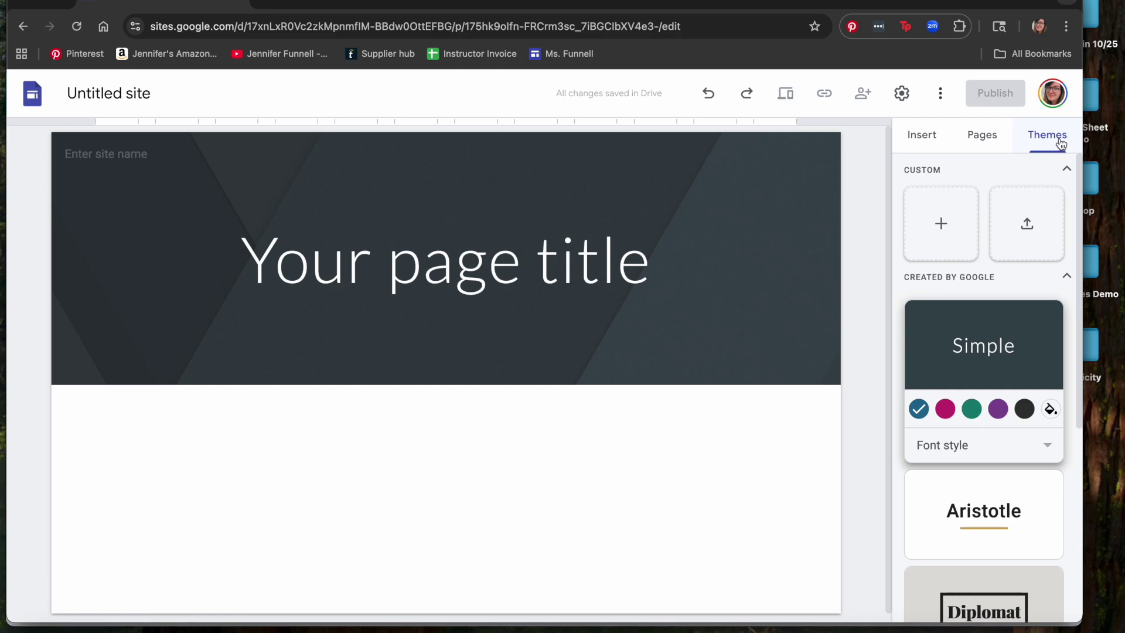
# Step: Apply the Aristotle theme to the site with its green accent color
pyautogui.scroll(-2, 991, 280)
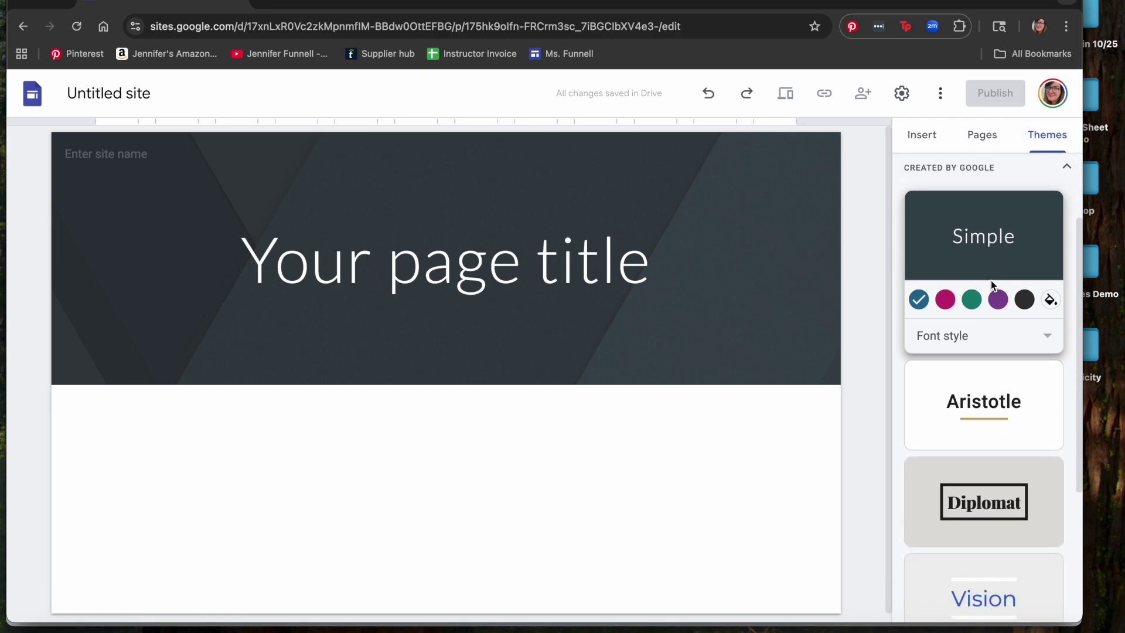
pyautogui.click(988, 375)
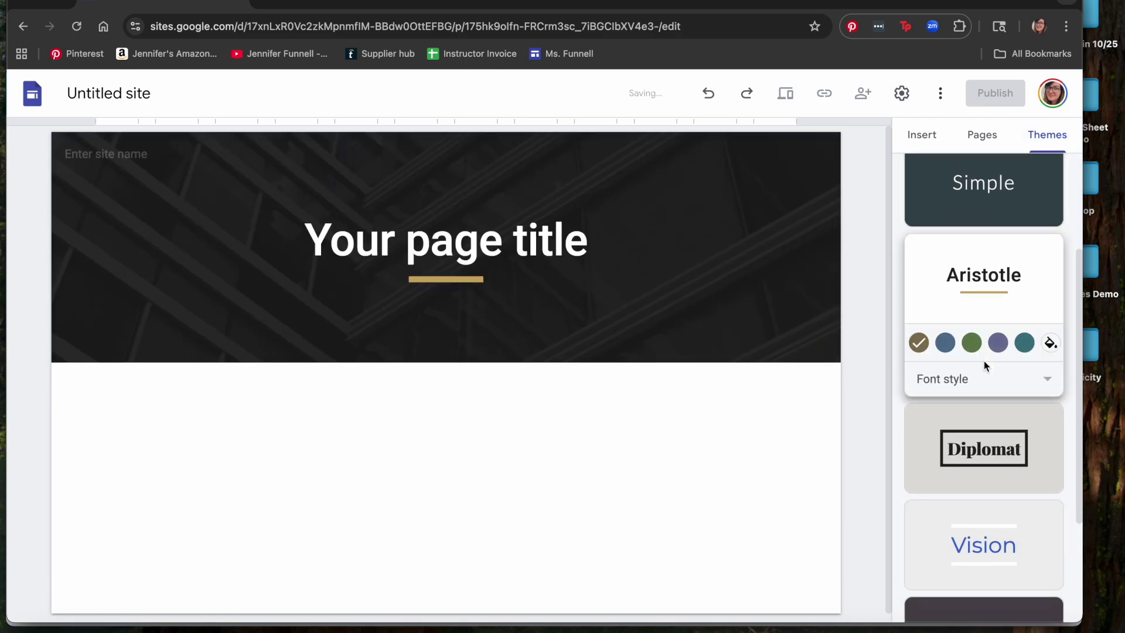
pyautogui.click(972, 342)
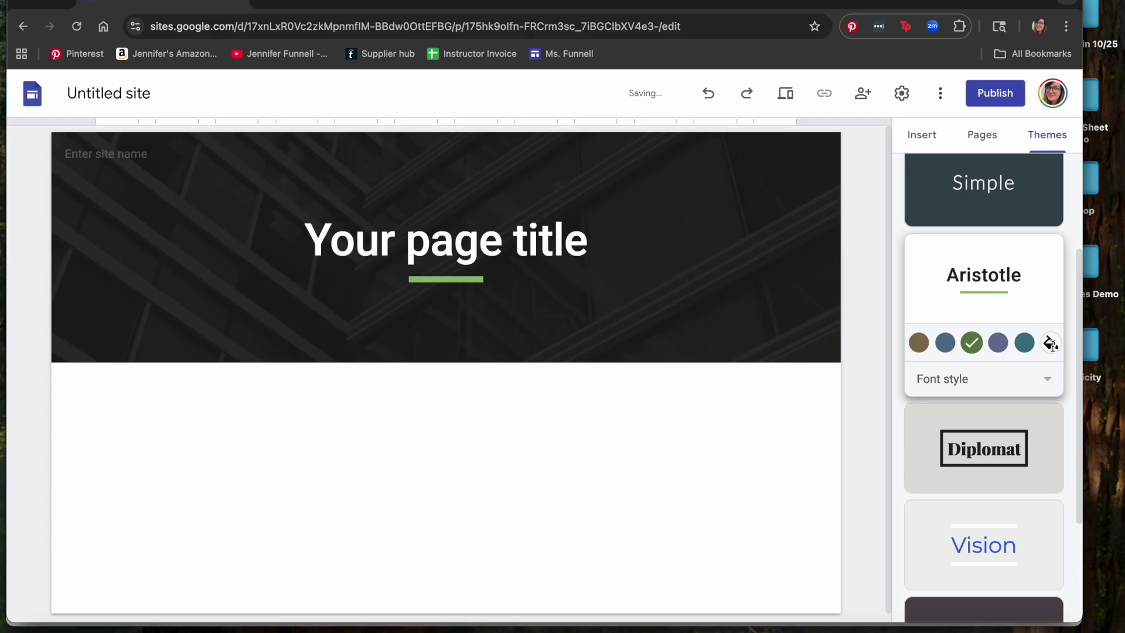
# Step: Give the Aristotle theme a custom bright purple accent color
pyautogui.click(1050, 344)
pyautogui.moveTo(976, 375); pyautogui.dragTo(1006, 379)
pyautogui.click(1031, 426)
pyautogui.click(1031, 378)
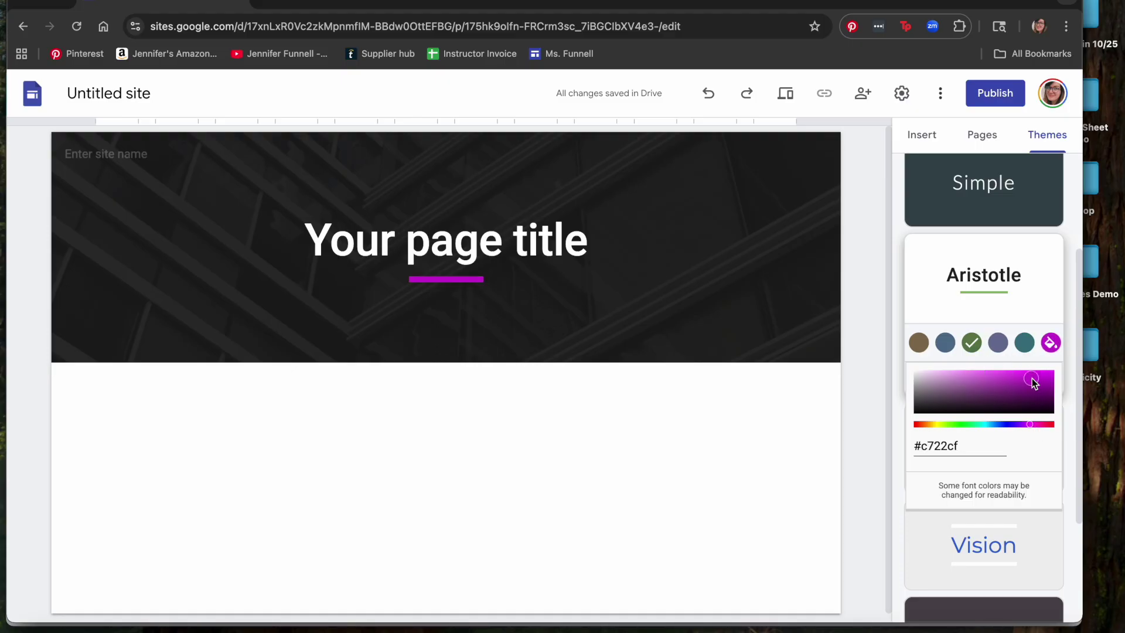
pyautogui.click(1035, 316)
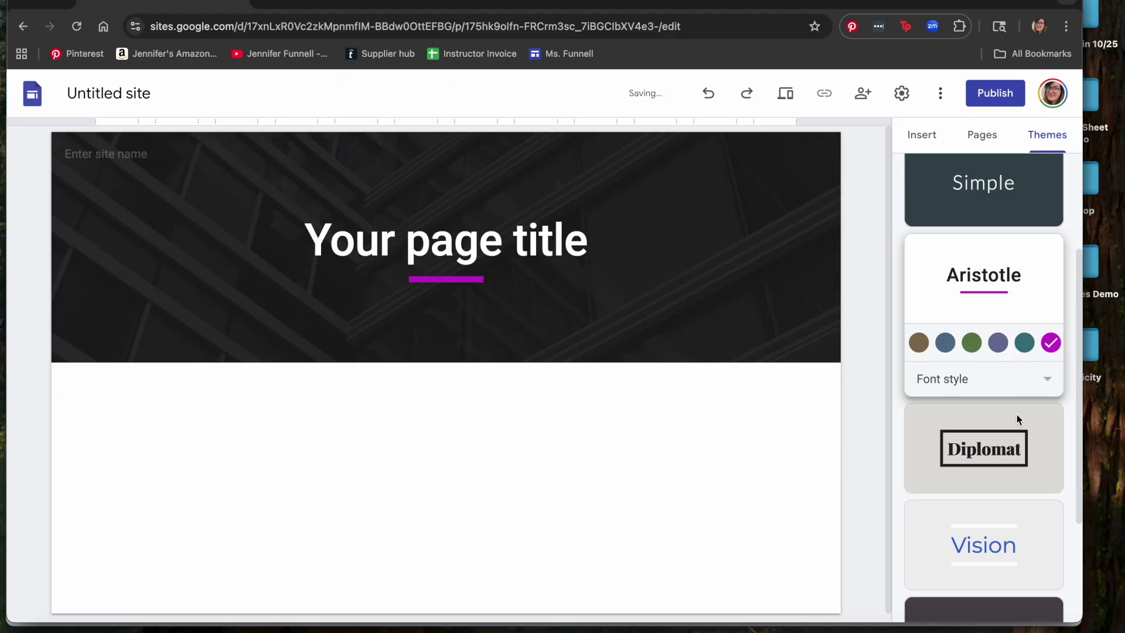
# Step: Try the Classic font style and the Bold font style on the Aristotle theme
pyautogui.click(983, 388)
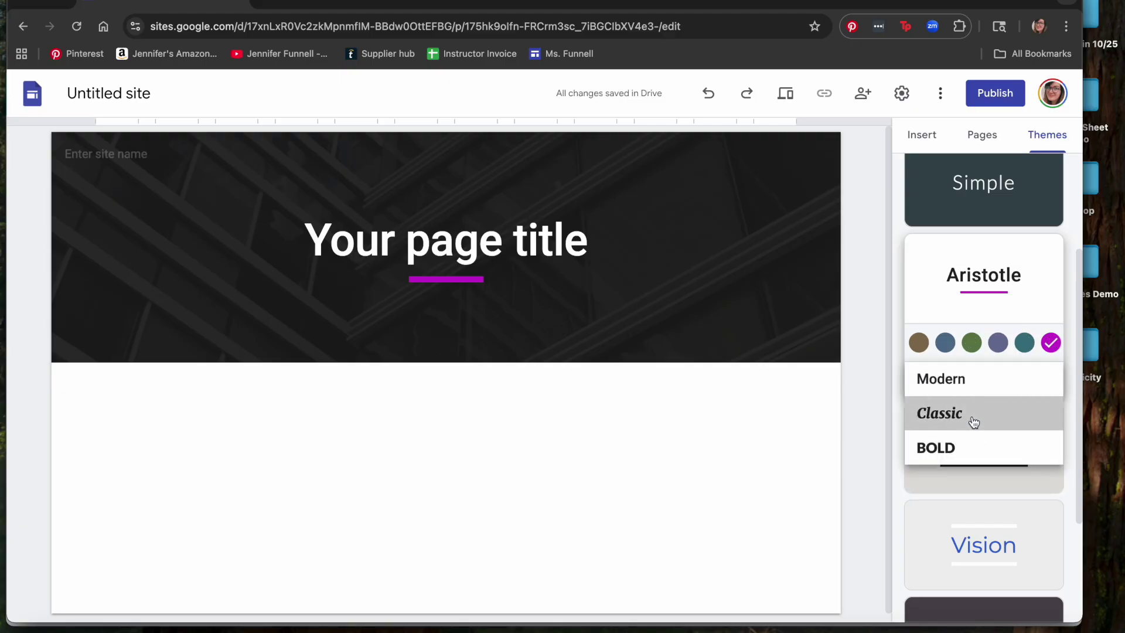
pyautogui.click(972, 415)
pyautogui.click(974, 379)
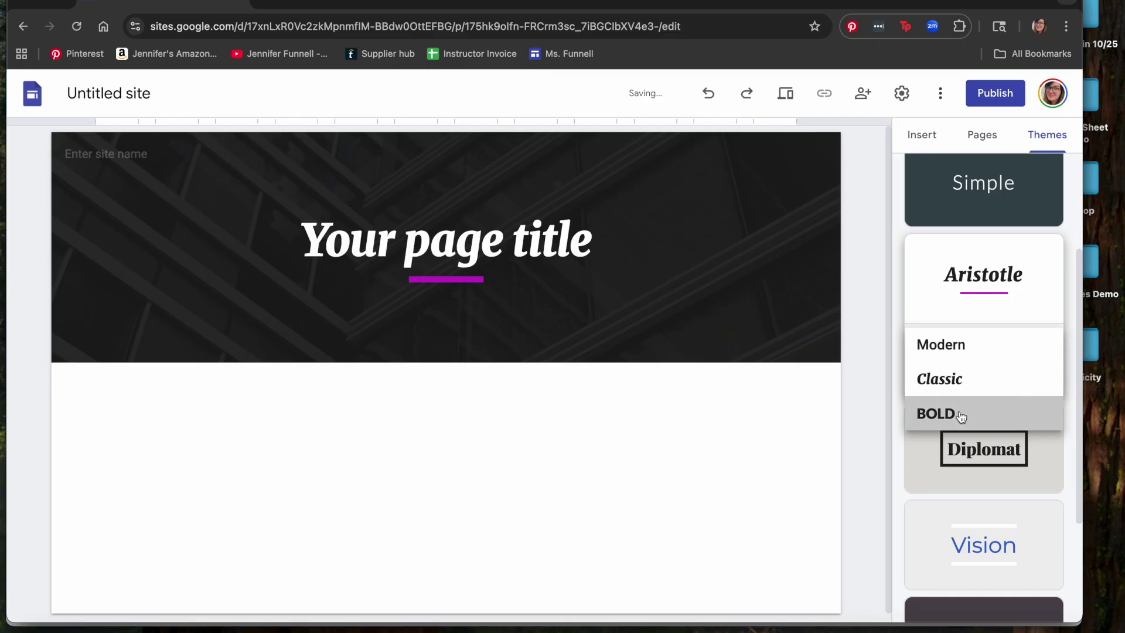
pyautogui.click(960, 412)
# Step: Try the Diplomat theme and the Vision theme on the site
pyautogui.click(960, 413)
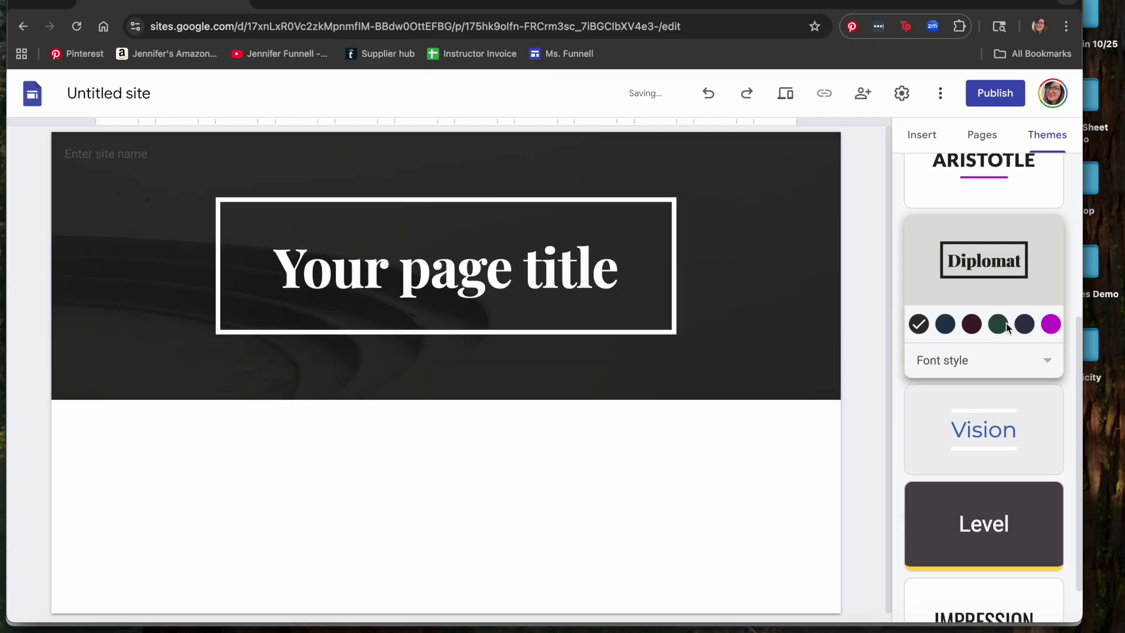
pyautogui.click(1006, 431)
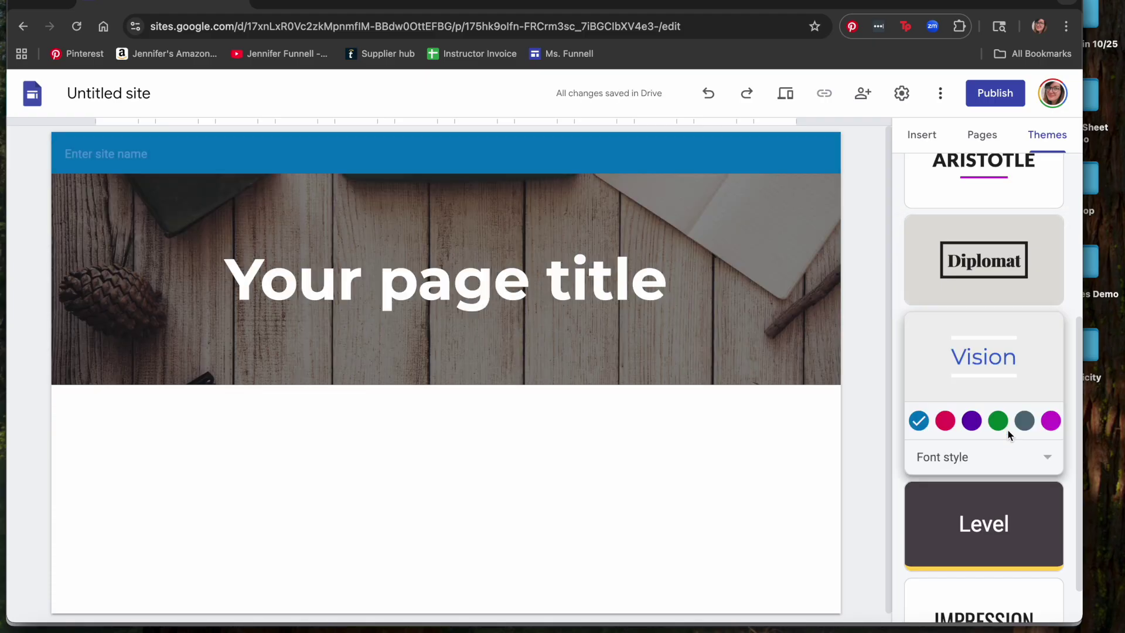
# Step: Apply the Impression theme to the site with its blue-gray accent color
pyautogui.scroll(-1, 1010, 433)
pyautogui.click(1007, 581)
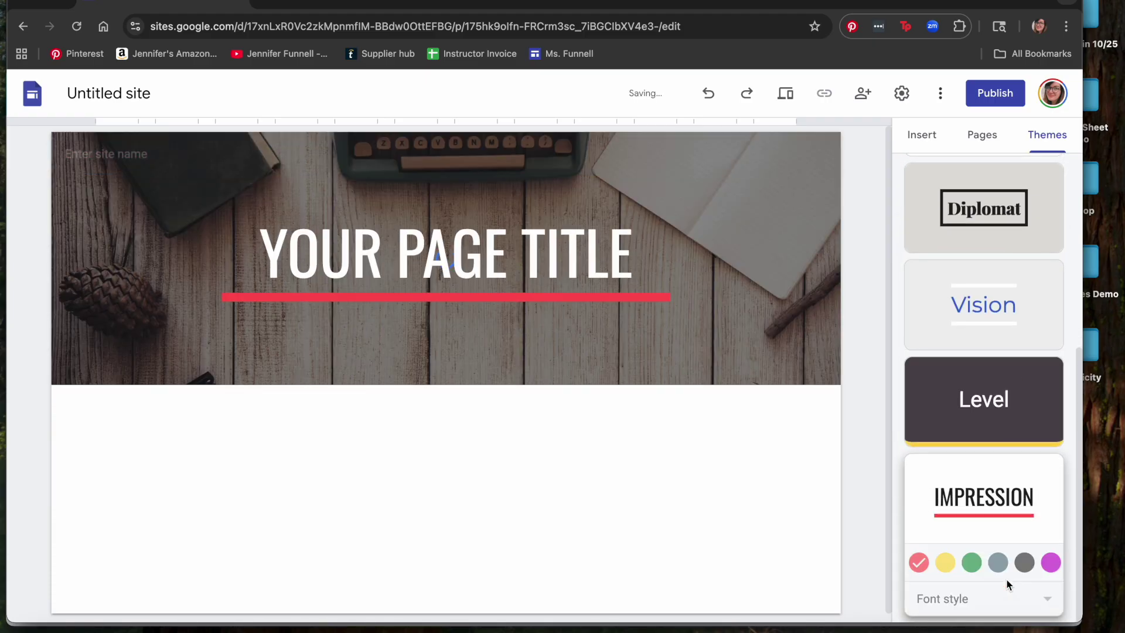
pyautogui.click(998, 562)
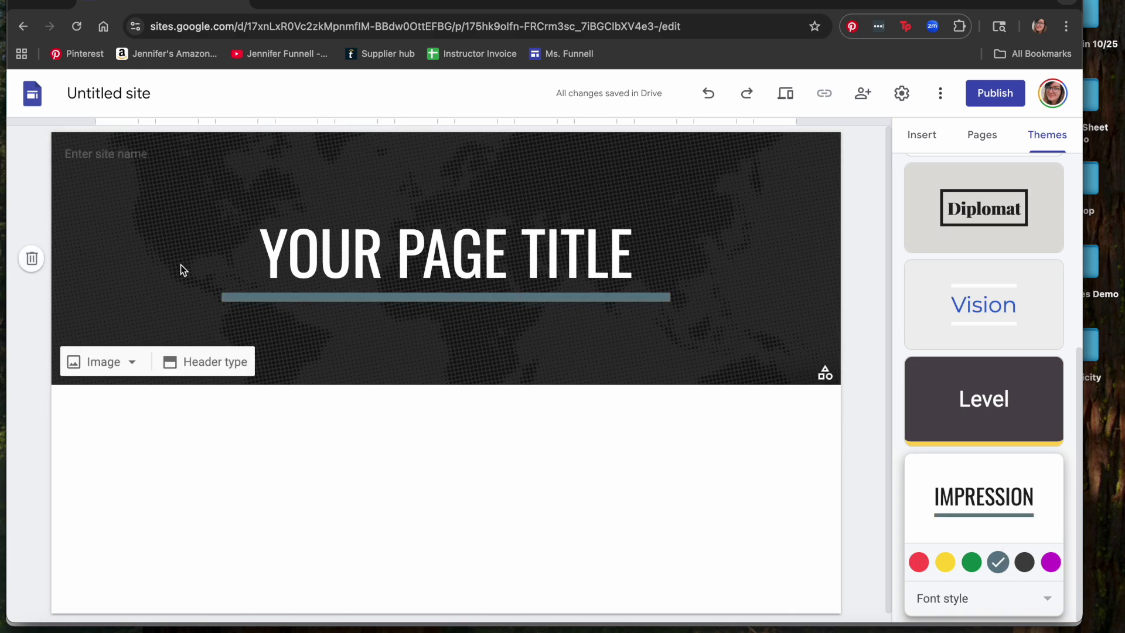
# Step: Replace the placeholder page title in the header with the owner's possessive surname followed by "PORTFOLIO"
pyautogui.click(600, 255)
pyautogui.moveTo(640, 258); pyautogui.dragTo(260, 233)
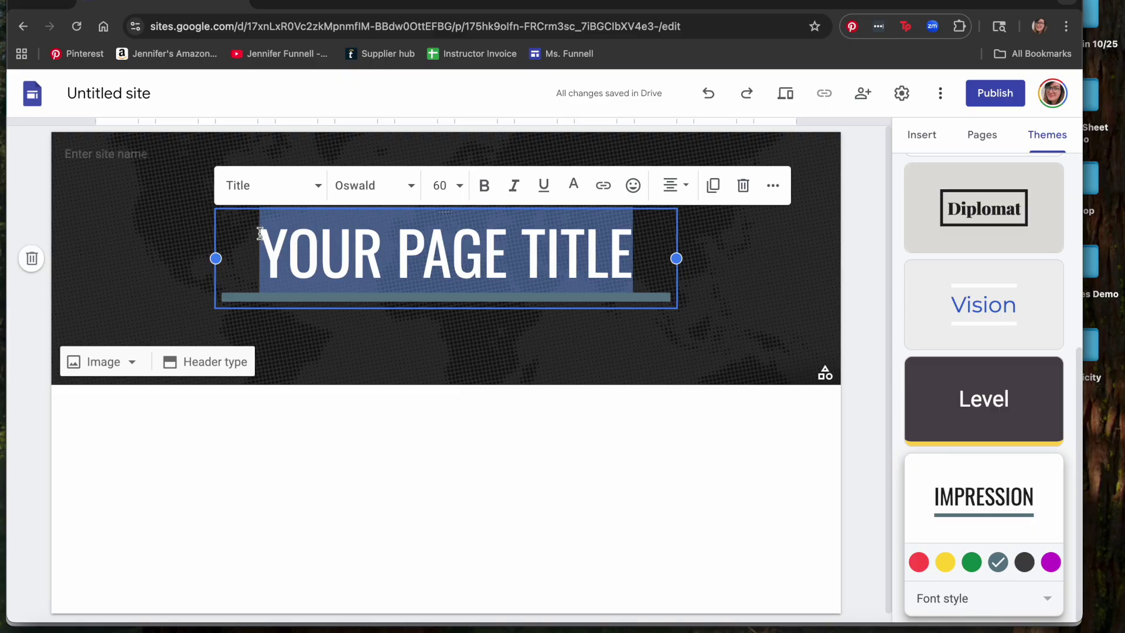
pyautogui.write("FUNNELL'S PORTFOLIO")
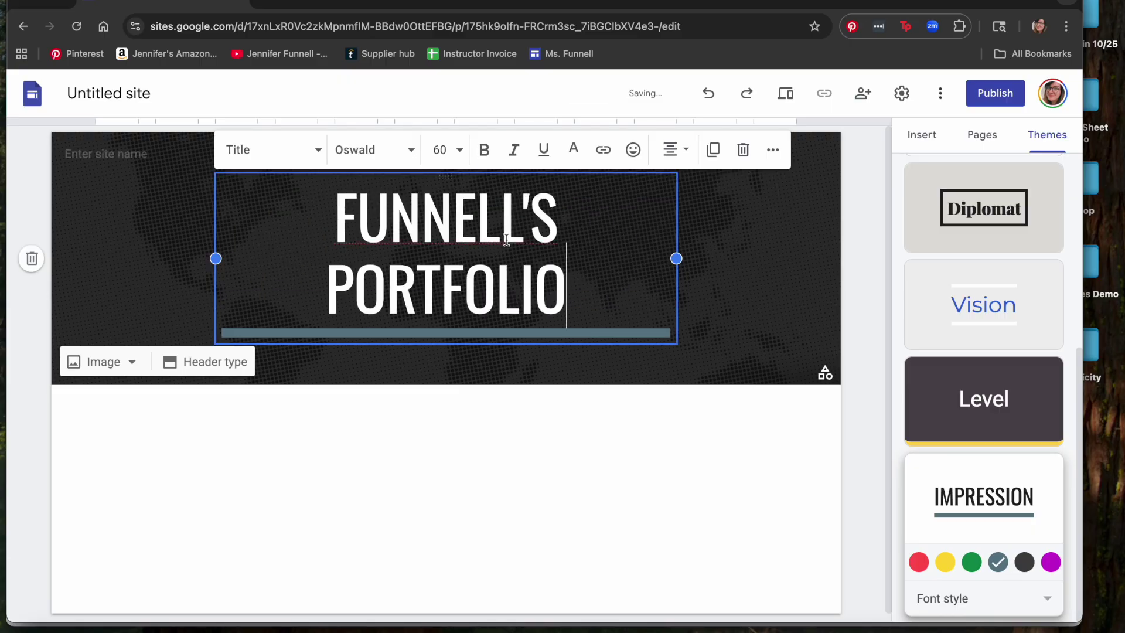
# Step: Replace the header's page title with the site owner's full name in capitals
pyautogui.moveTo(557, 286); pyautogui.dragTo(318, 229)
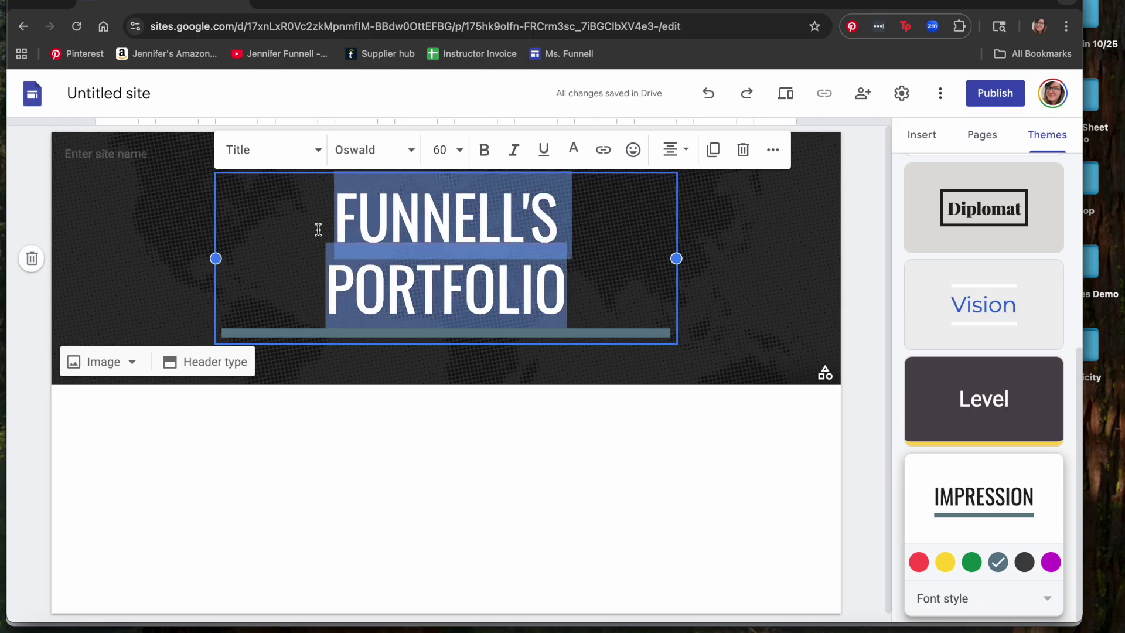
pyautogui.write('JENNIFER FUNNELL')
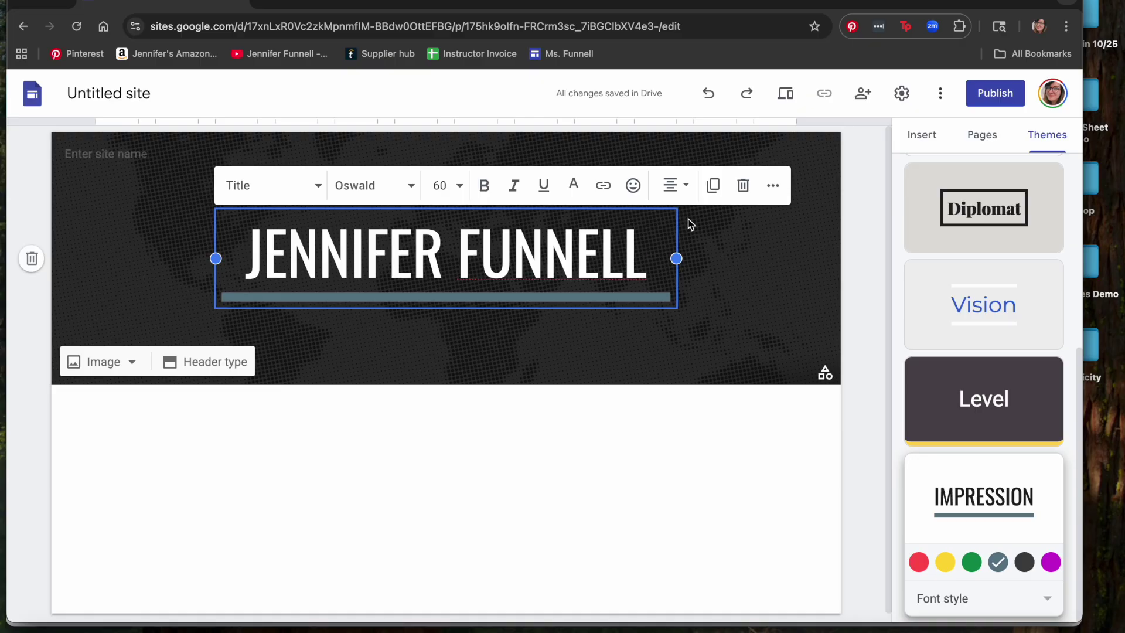
# Step: Enter "Art Portfolio" as the site name above the page title
pyautogui.click(131, 152)
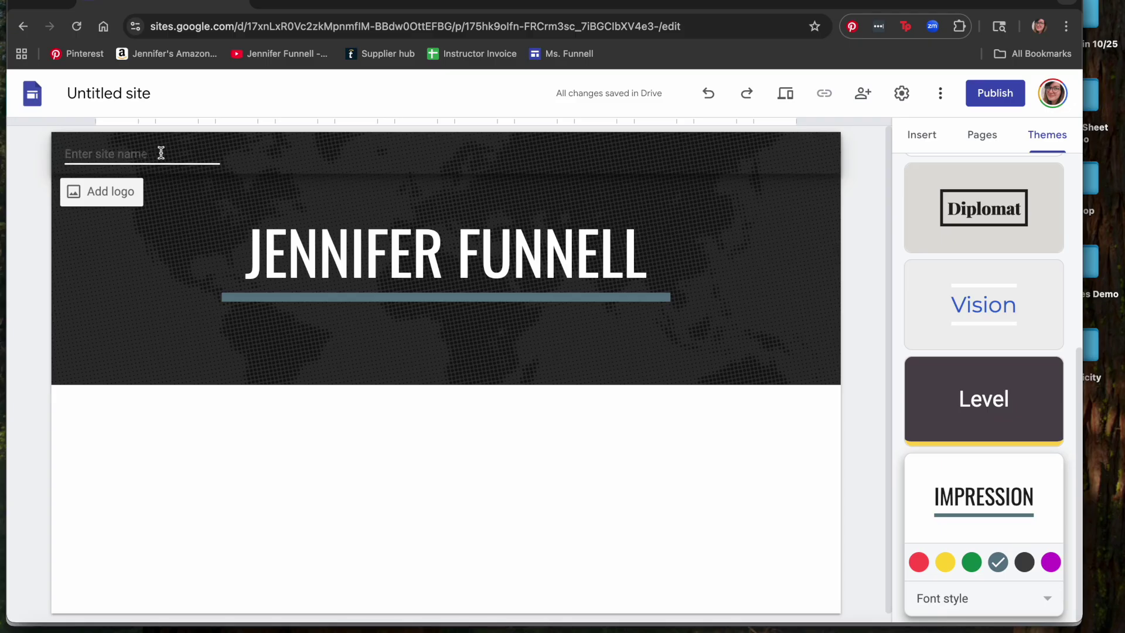
pyautogui.write('S')
pyautogui.press('BackSpace')
pyautogui.write('Art Portfolio')
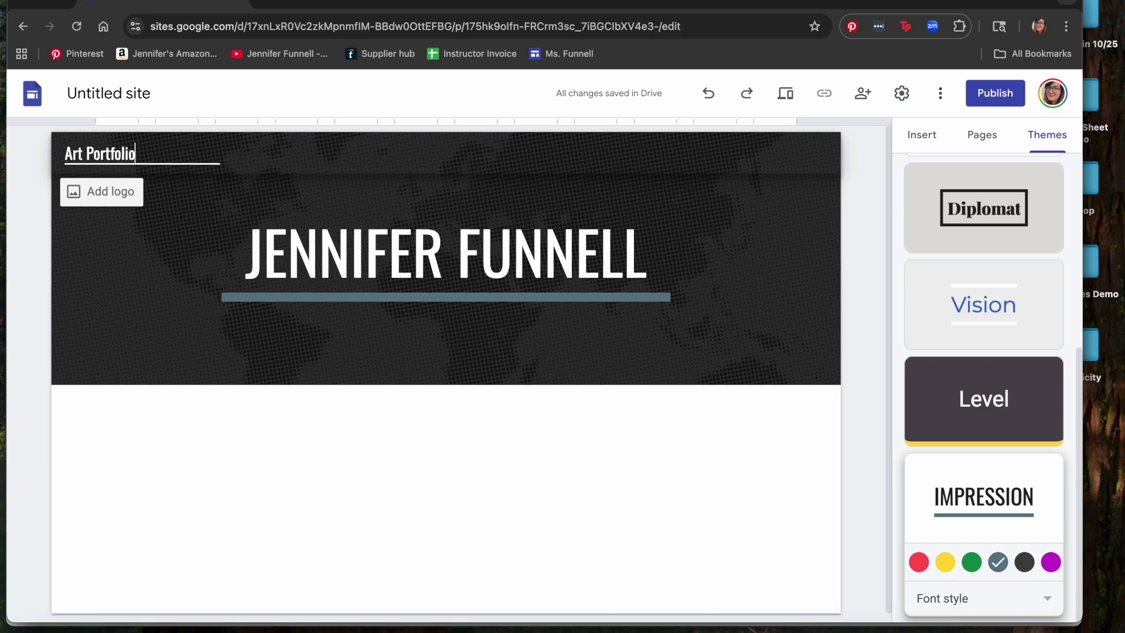
pyautogui.click(154, 157)
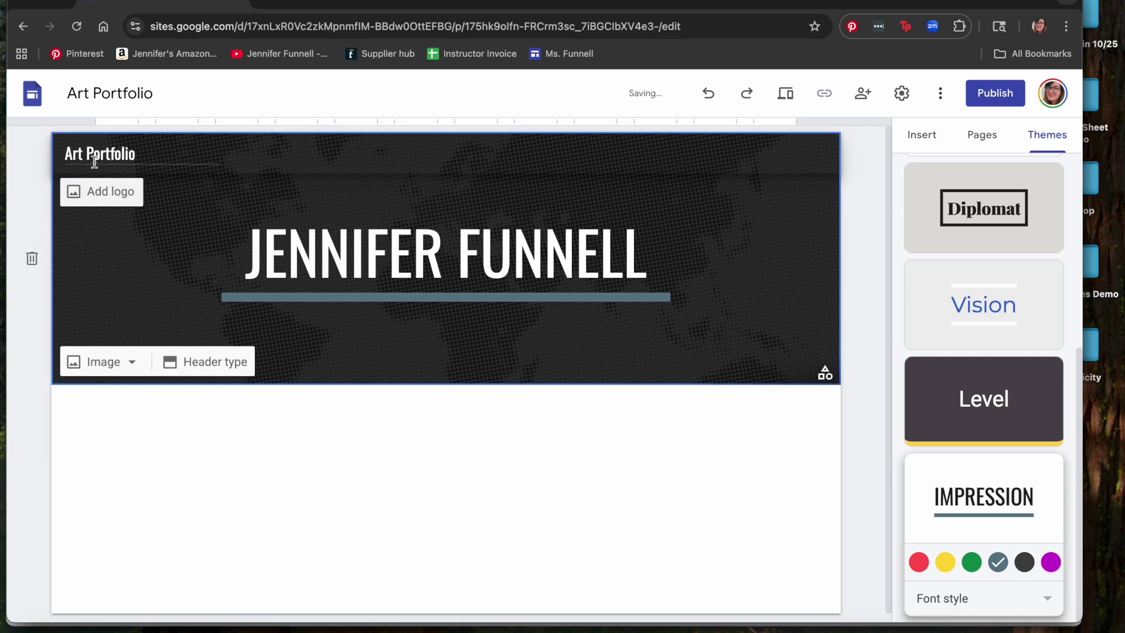
# Step: Insert the owner's possessive surname in front of "Art Portfolio" in the site name
pyautogui.click(68, 154)
pyautogui.write("Funnell's")
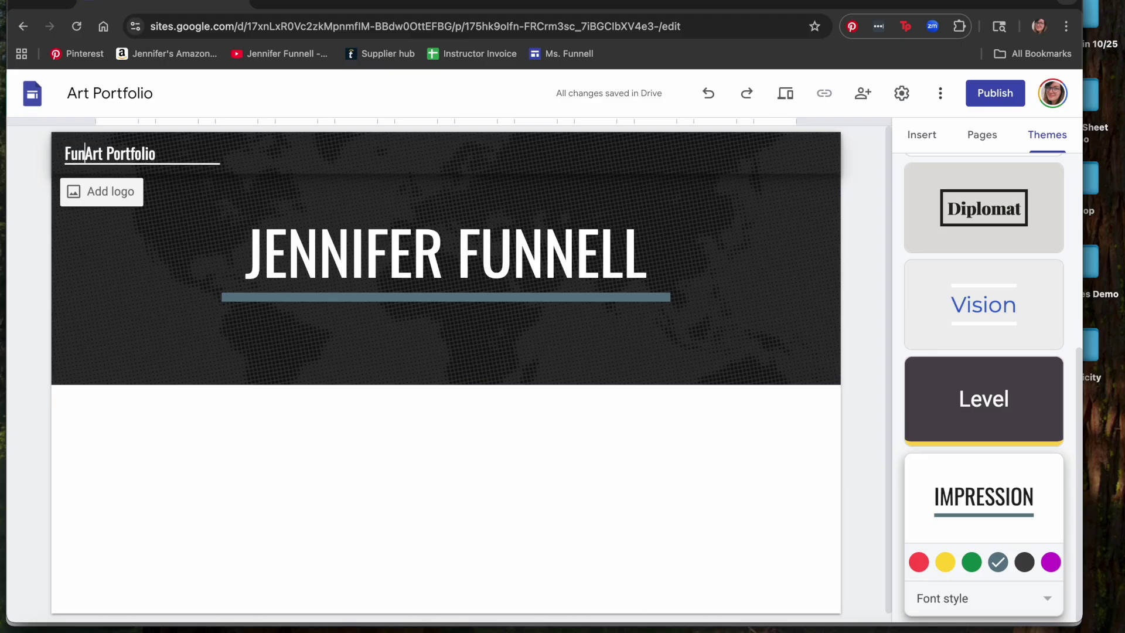
pyautogui.click(146, 267)
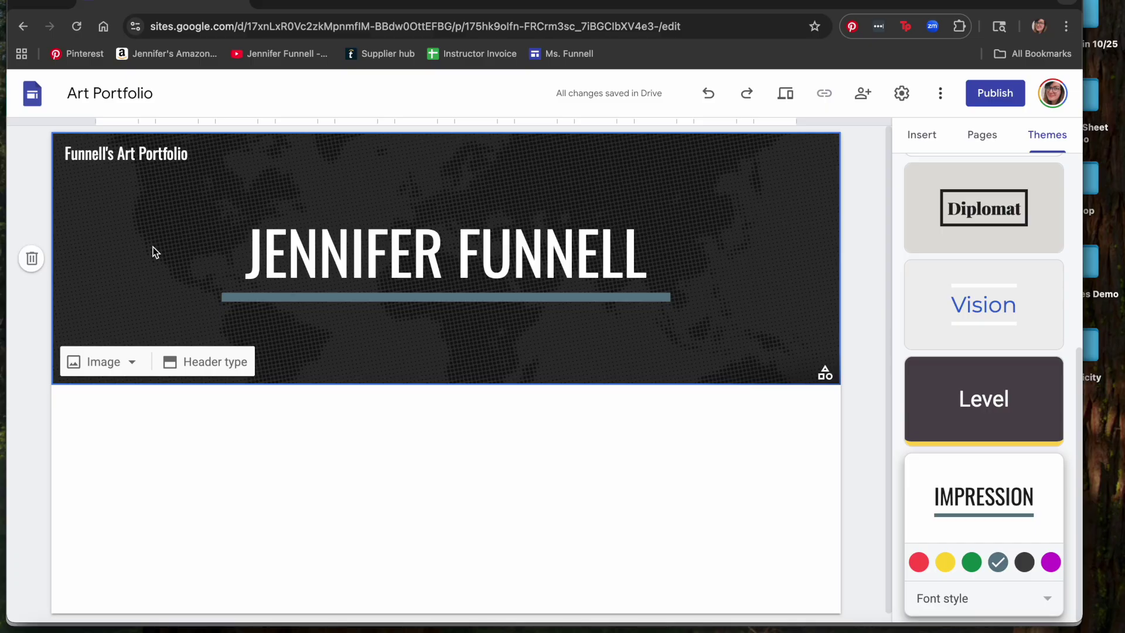
# Step: Try the Cover, Large banner and Title only header types, and set the header back to Banner
pyautogui.click(214, 361)
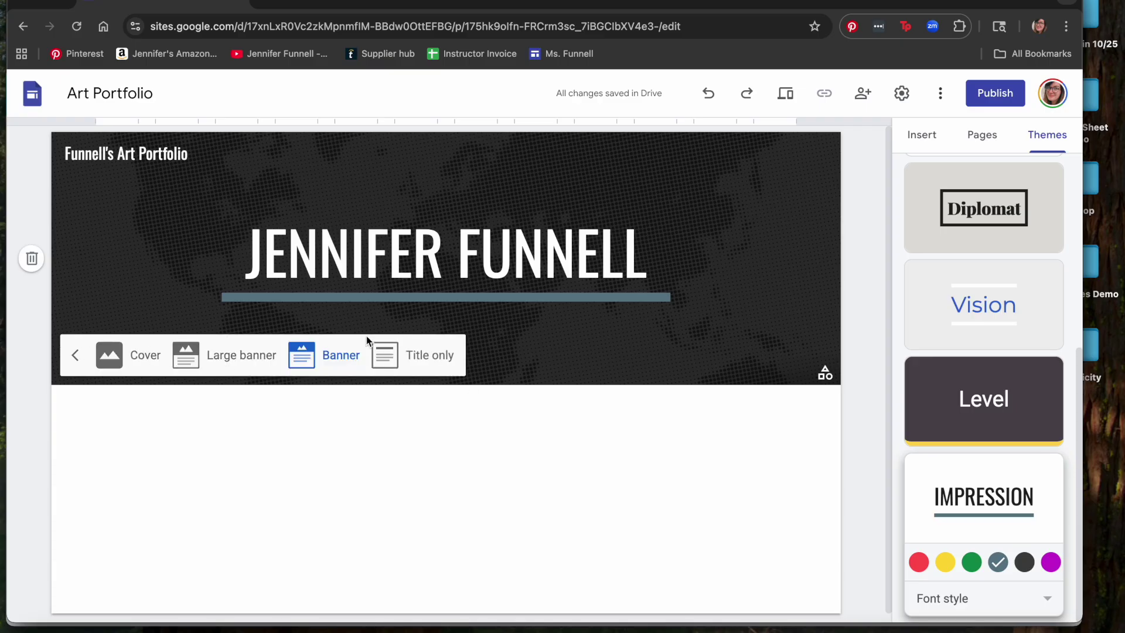
pyautogui.click(126, 355)
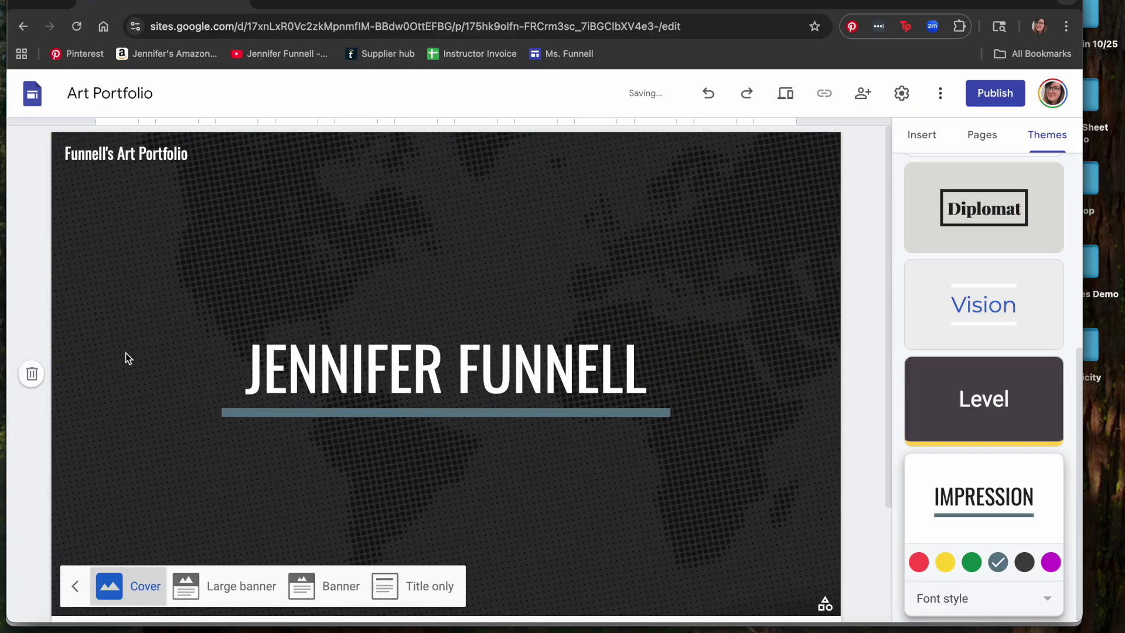
pyautogui.click(214, 607)
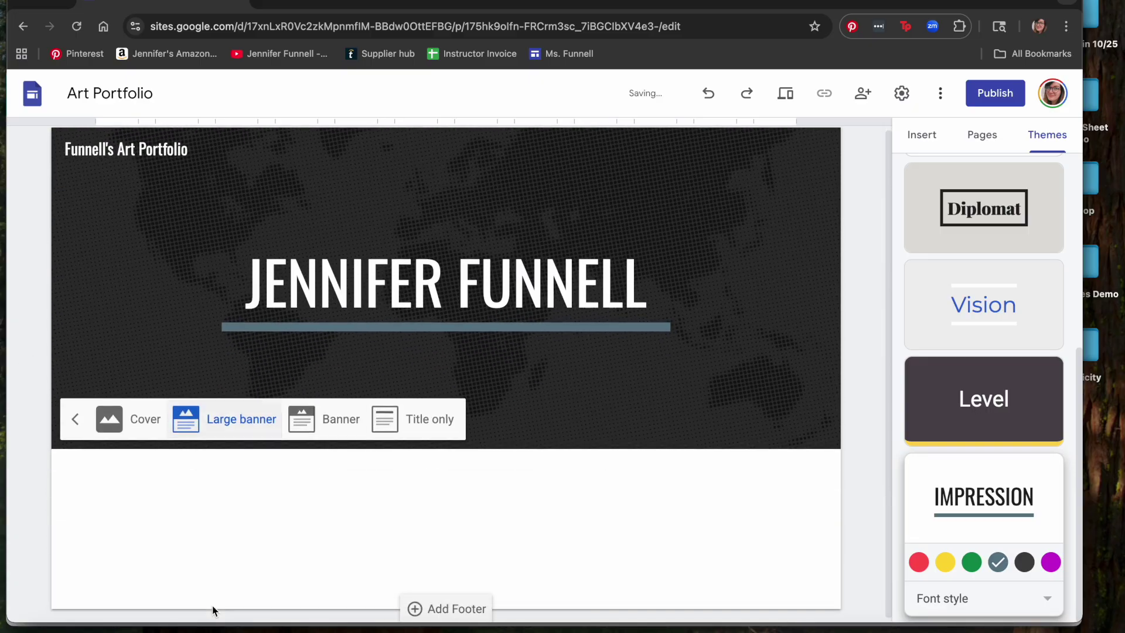
pyautogui.click(341, 423)
pyautogui.click(432, 346)
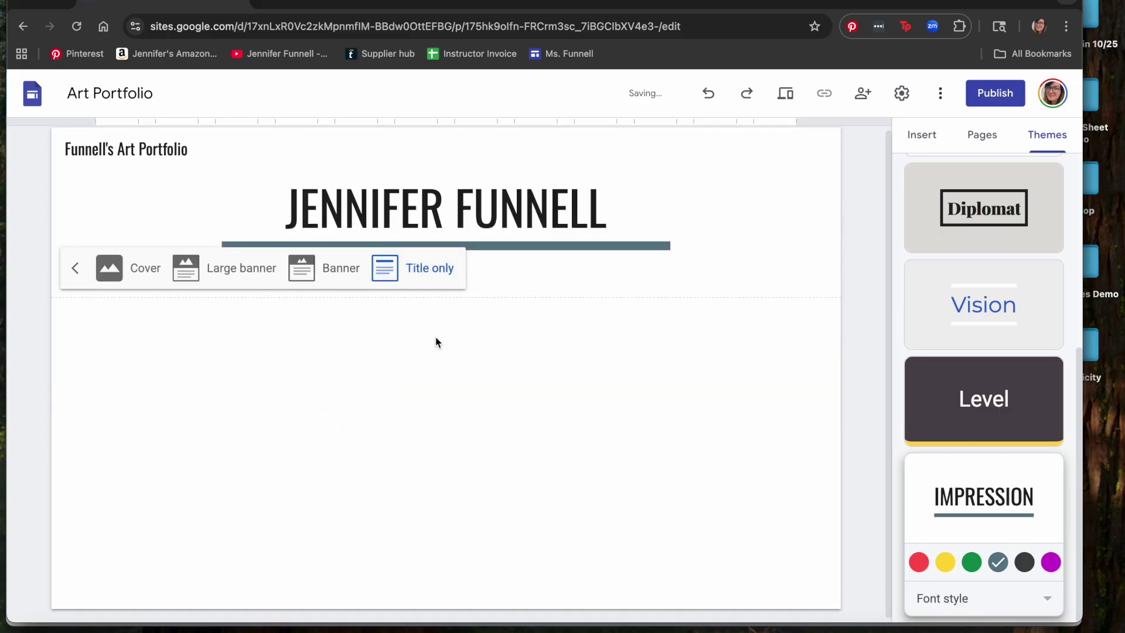
pyautogui.click(316, 269)
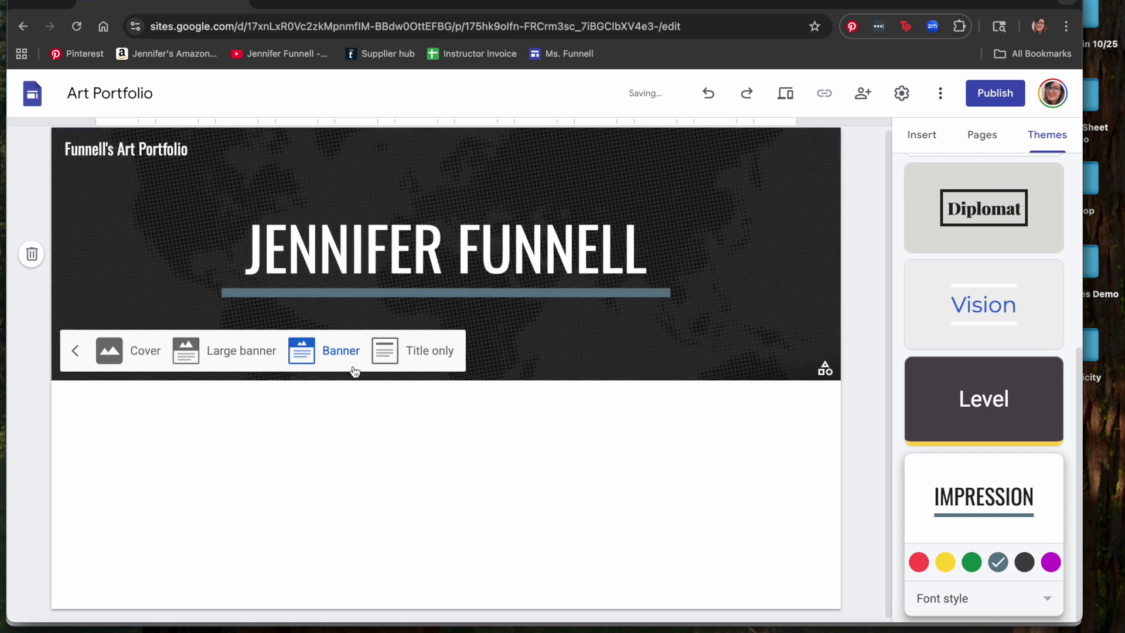
pyautogui.click(75, 351)
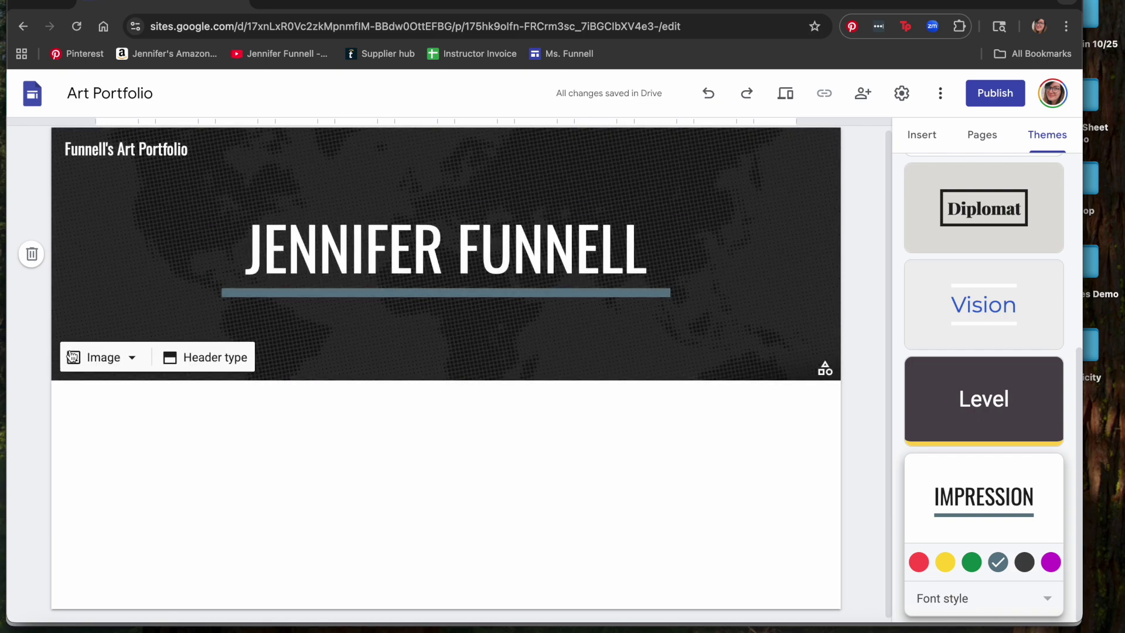
# Step: Open the image selection for the header background and look through the gallery and the by-URL option
pyautogui.click(116, 358)
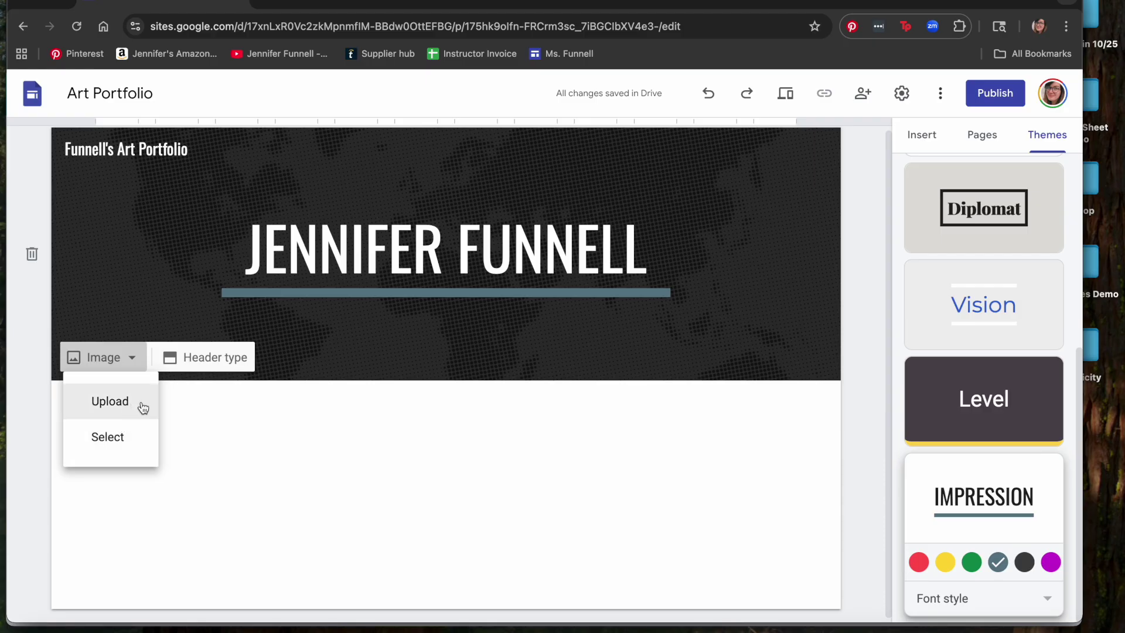
pyautogui.click(141, 444)
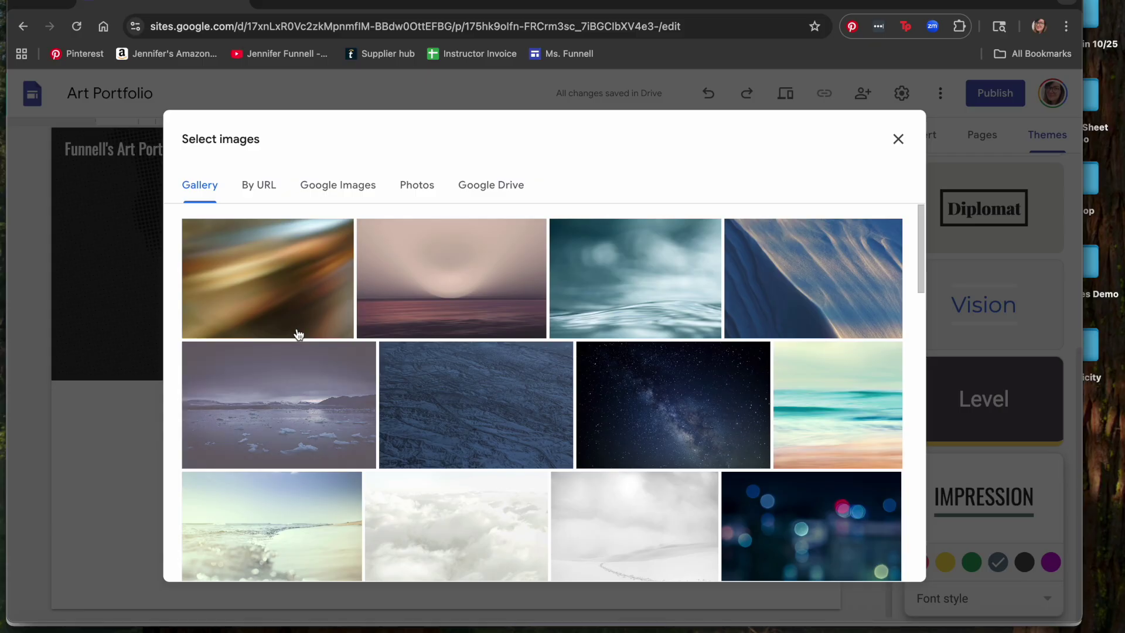
pyautogui.scroll(-5, 622, 265)
pyautogui.scroll(5, 623, 265)
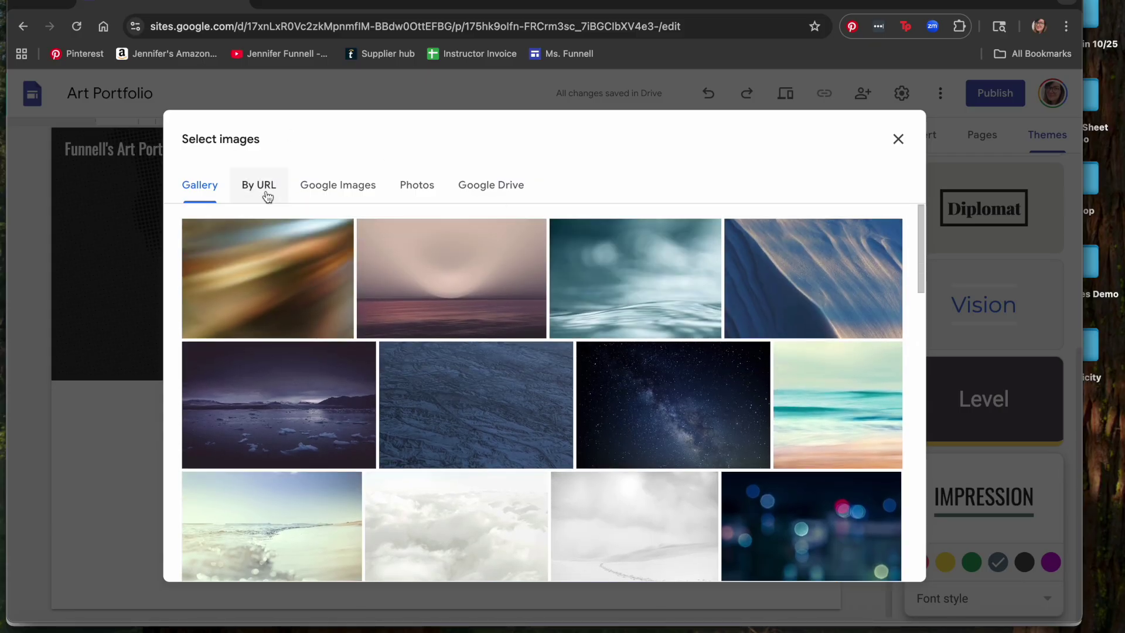
pyautogui.click(267, 196)
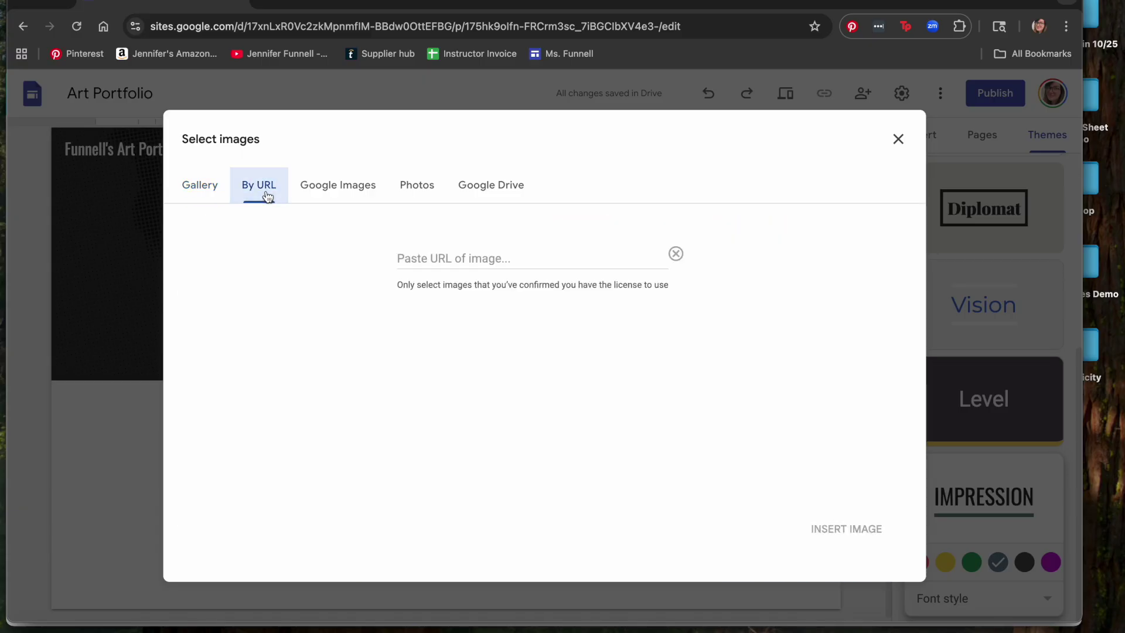
# Step: Search Google Images for "paint texure" and insert the peeling teal-over-dark-blue paint picture as the header background
pyautogui.click(339, 187)
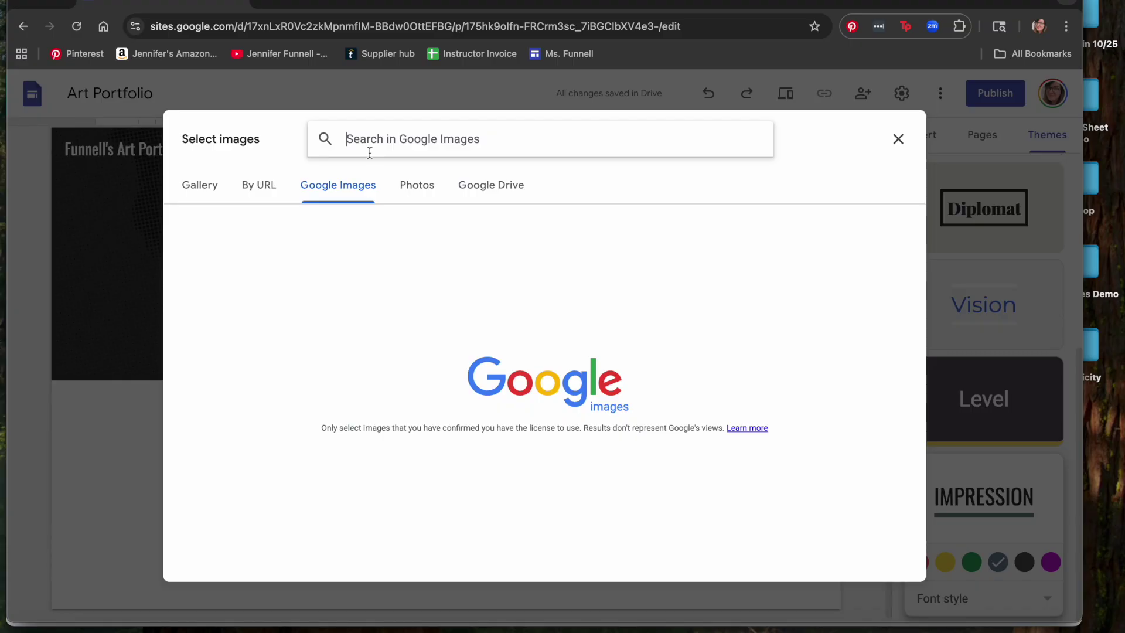
pyautogui.write('paint texure')
pyautogui.press('Return')
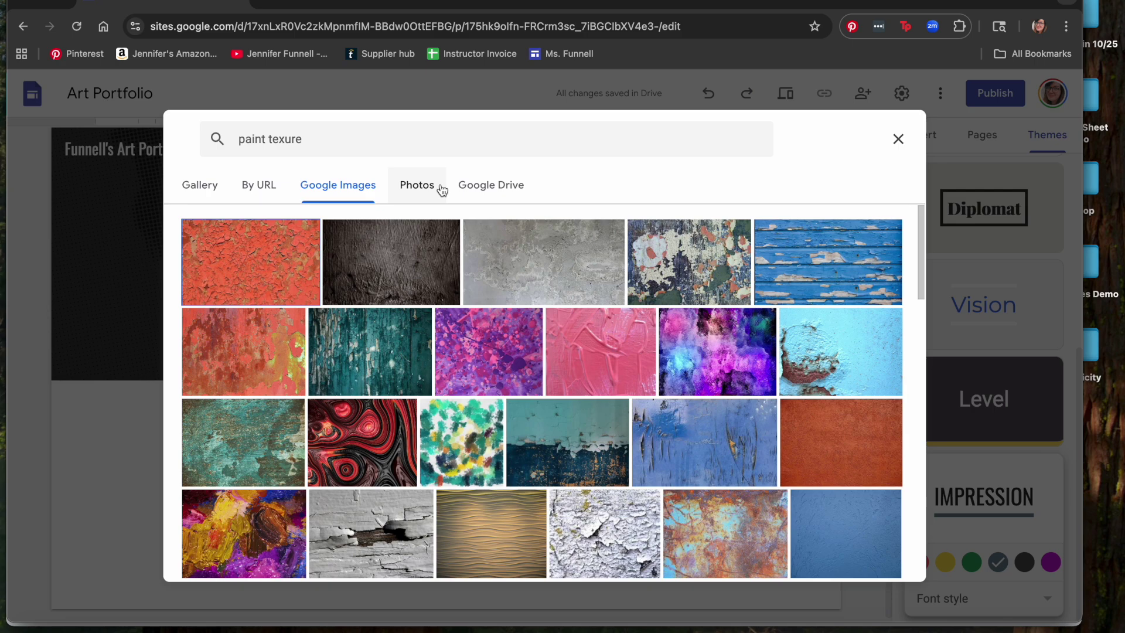
pyautogui.scroll(-3, 497, 330)
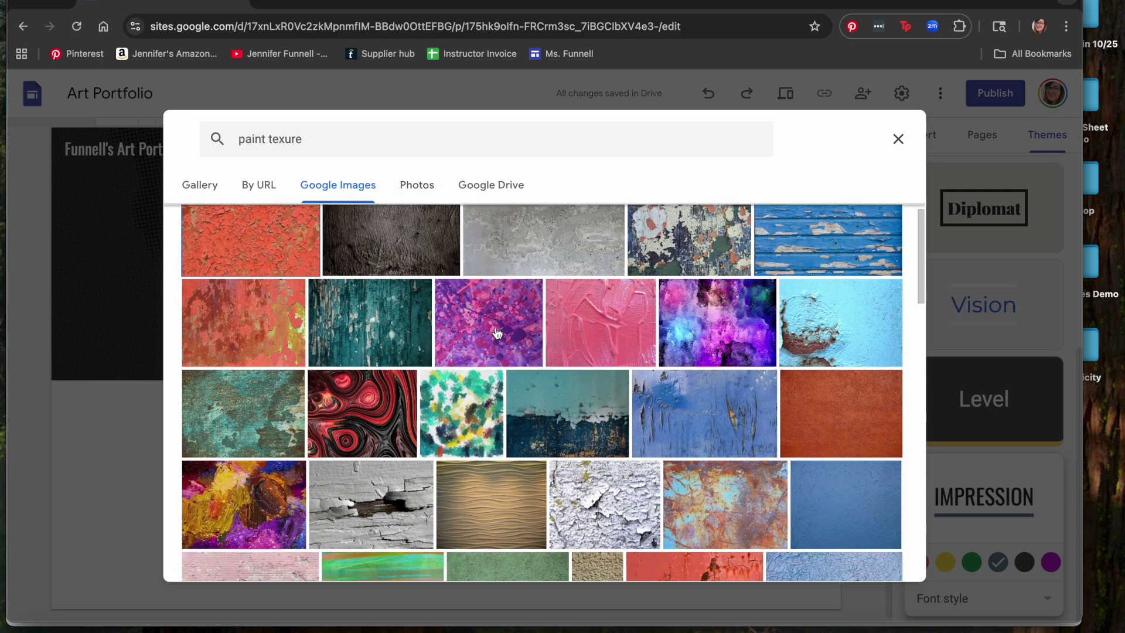
pyautogui.click(598, 358)
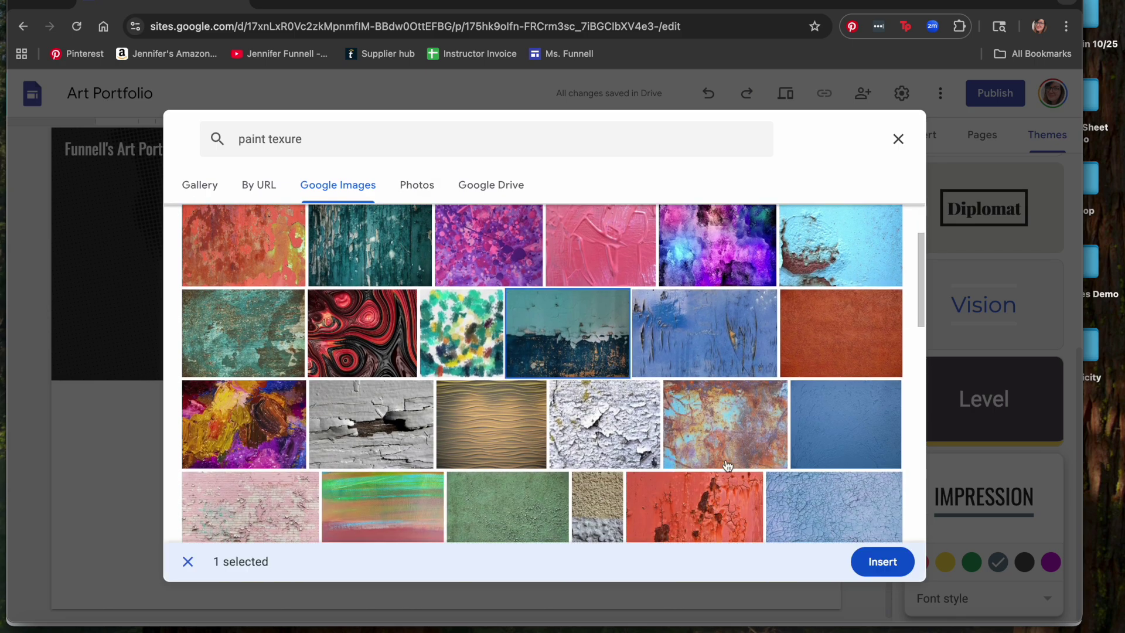
pyautogui.scroll(-1, 826, 405)
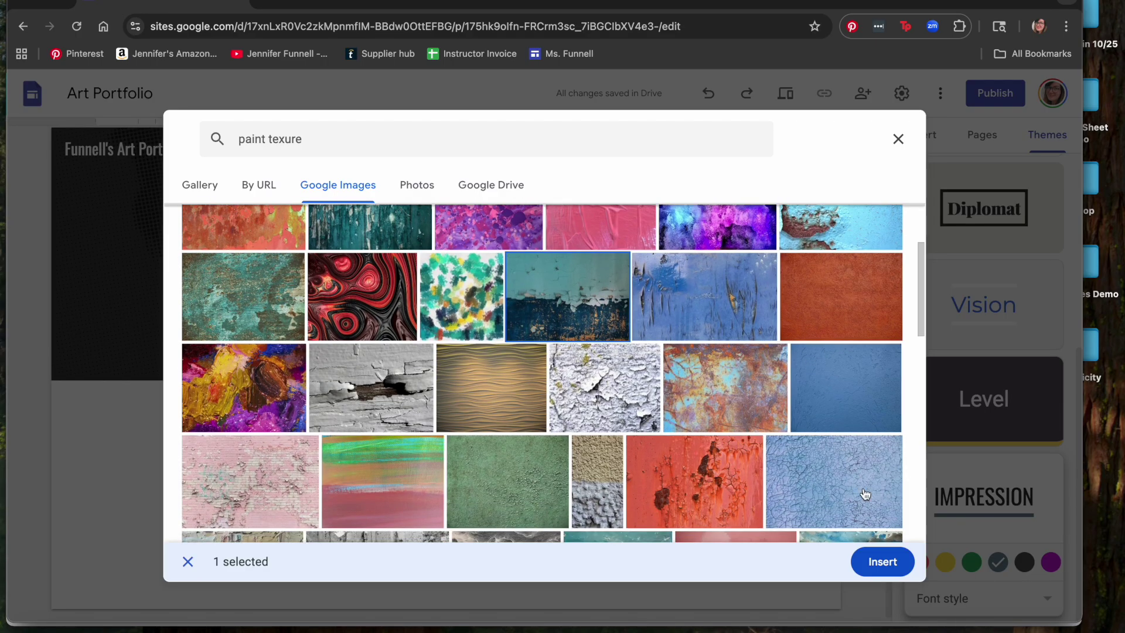
pyautogui.click(878, 556)
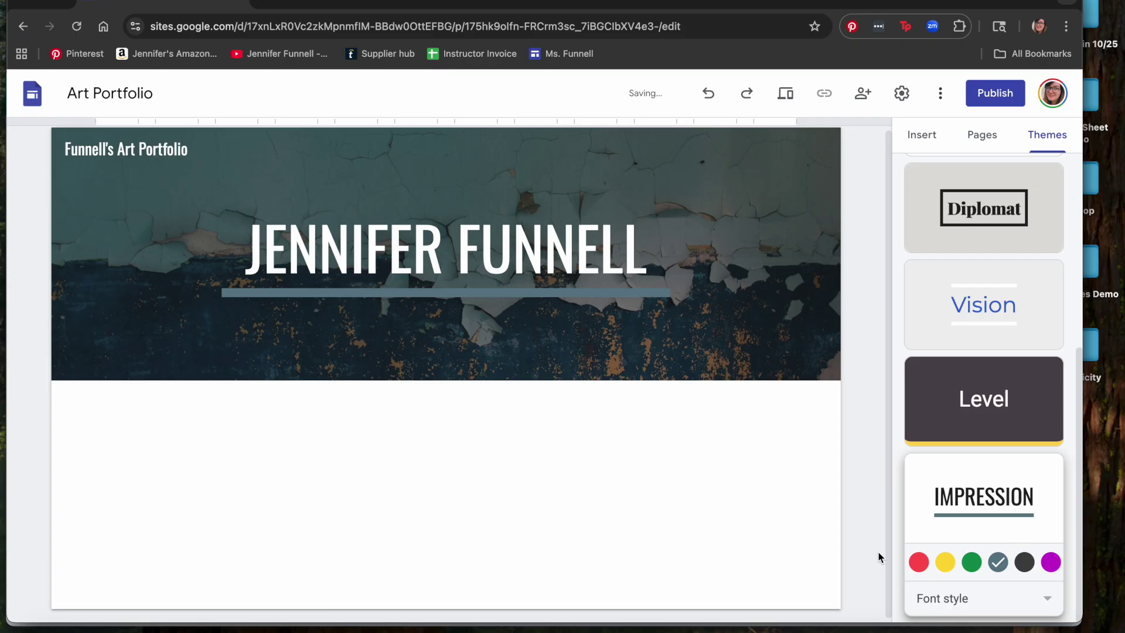
pyautogui.moveTo(736, 302)
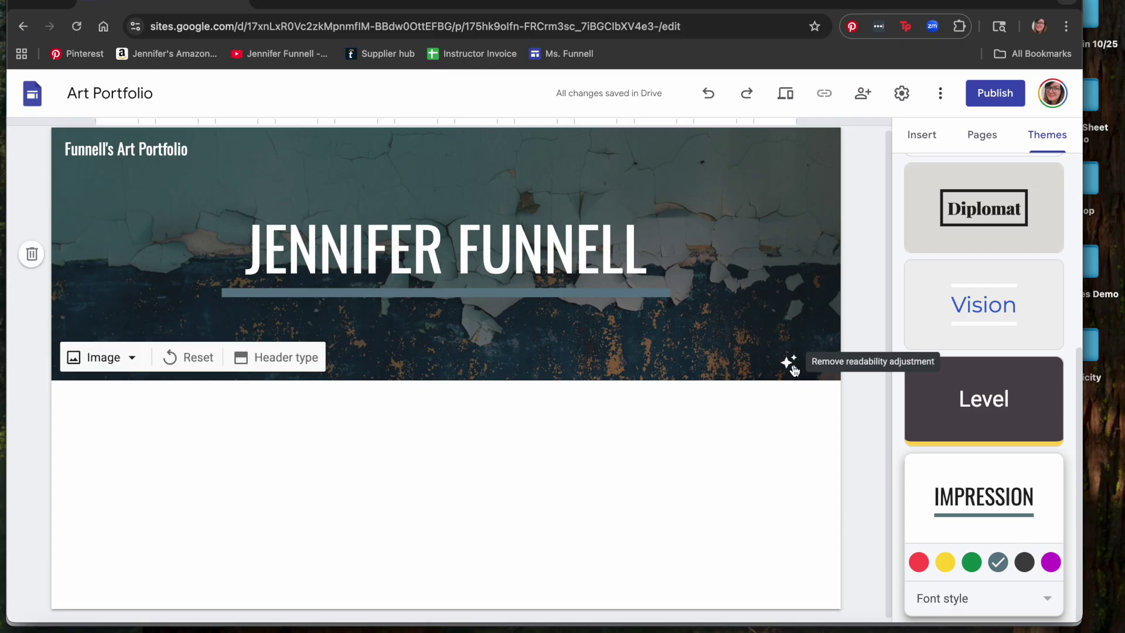
pyautogui.scroll(-1, 771, 442)
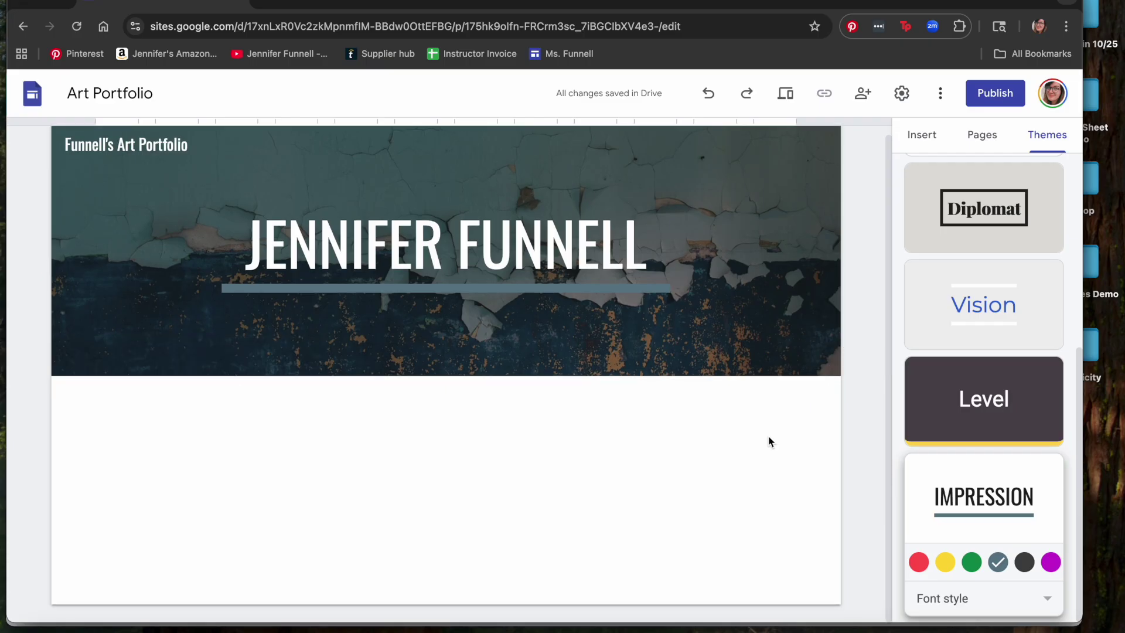
# Step: Upload the painting of flowers and glass vases from the Google Sites Demo folder and center it below the header
pyautogui.click(981, 139)
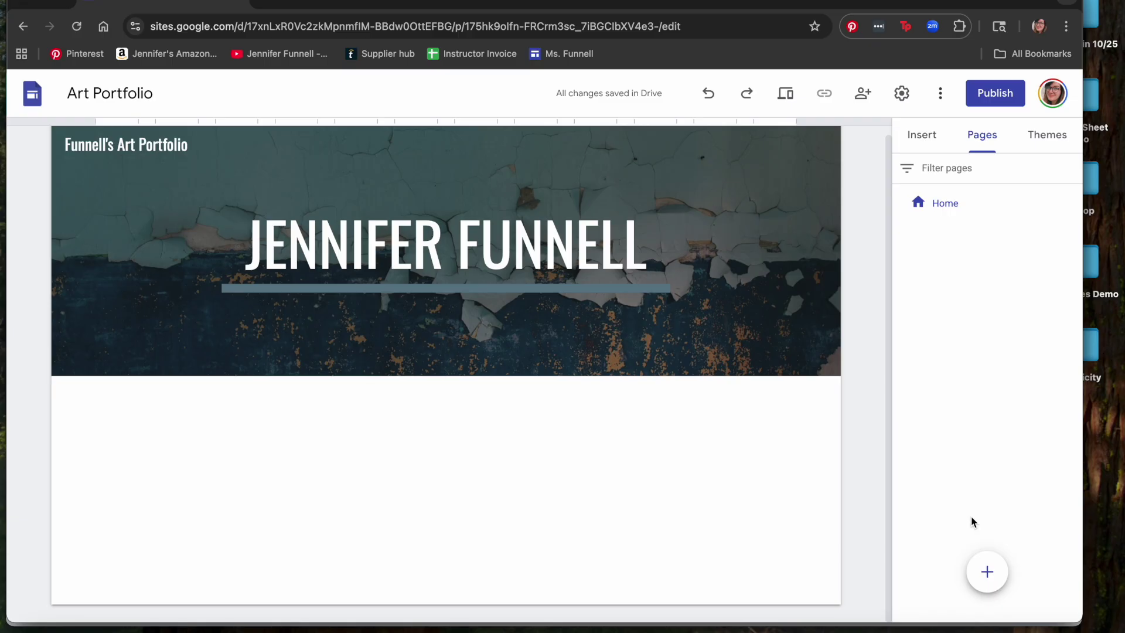
pyautogui.click(922, 140)
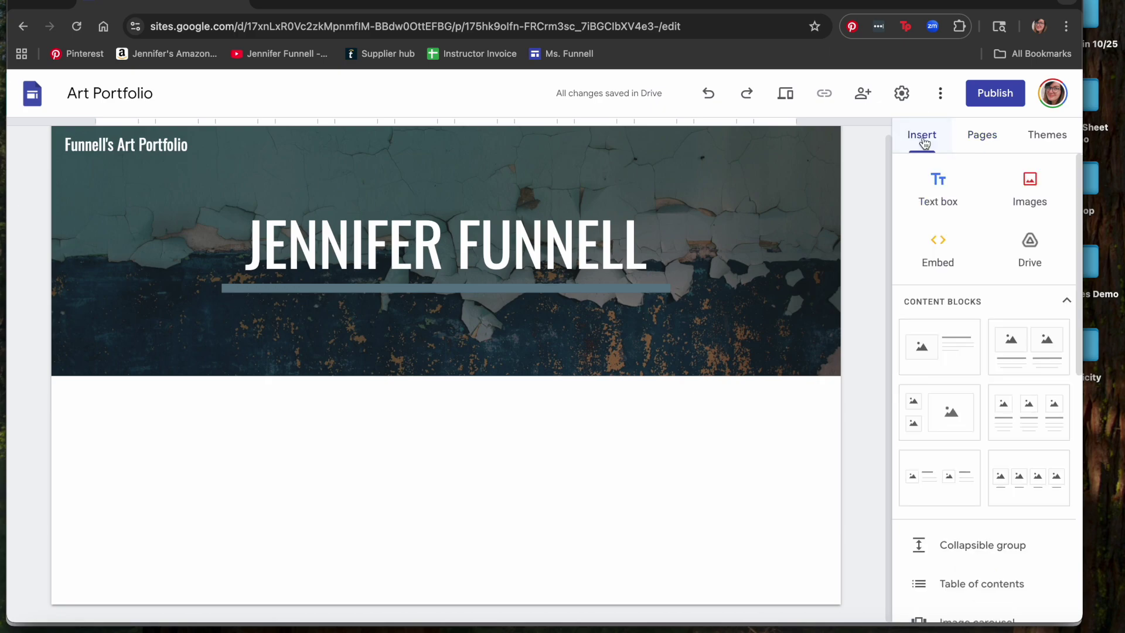
pyautogui.click(1031, 185)
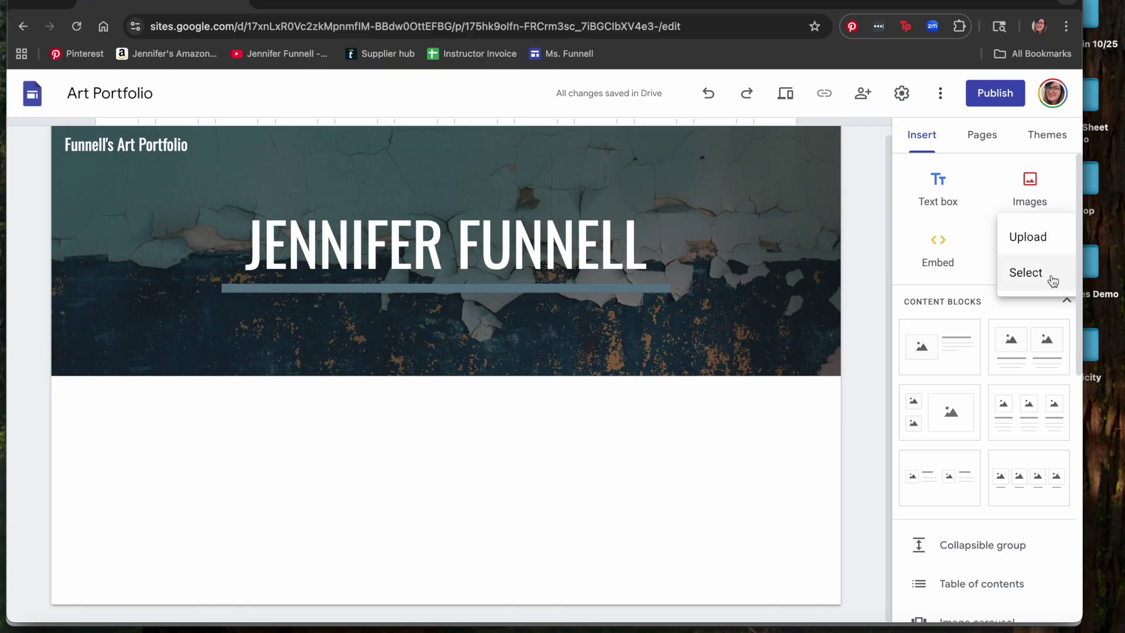
pyautogui.click(1051, 243)
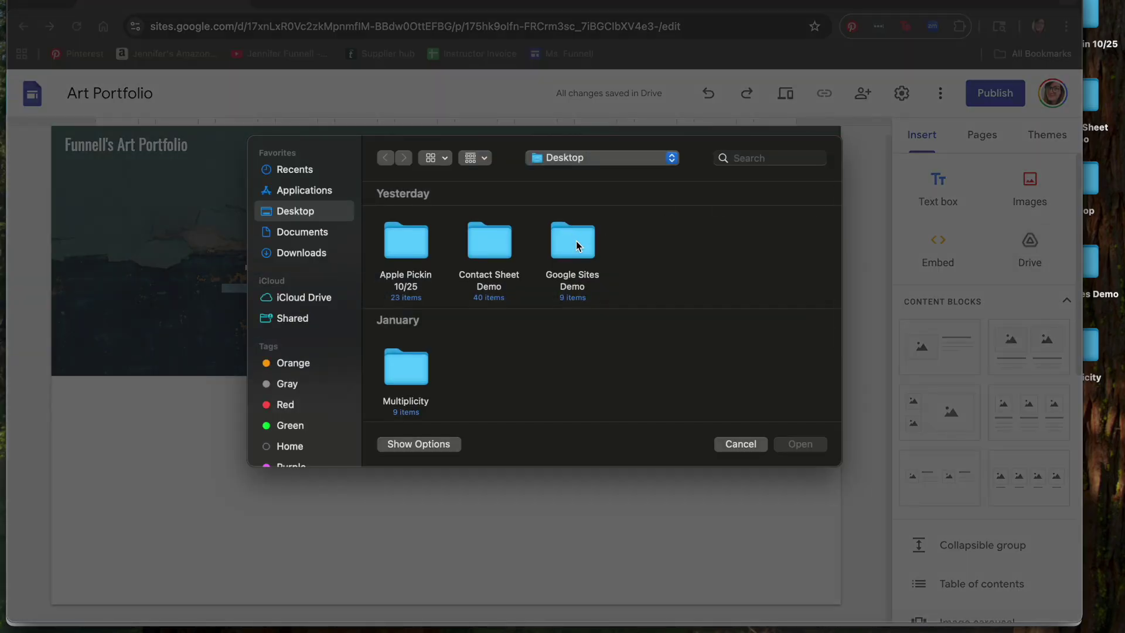
pyautogui.doubleClick(577, 245)
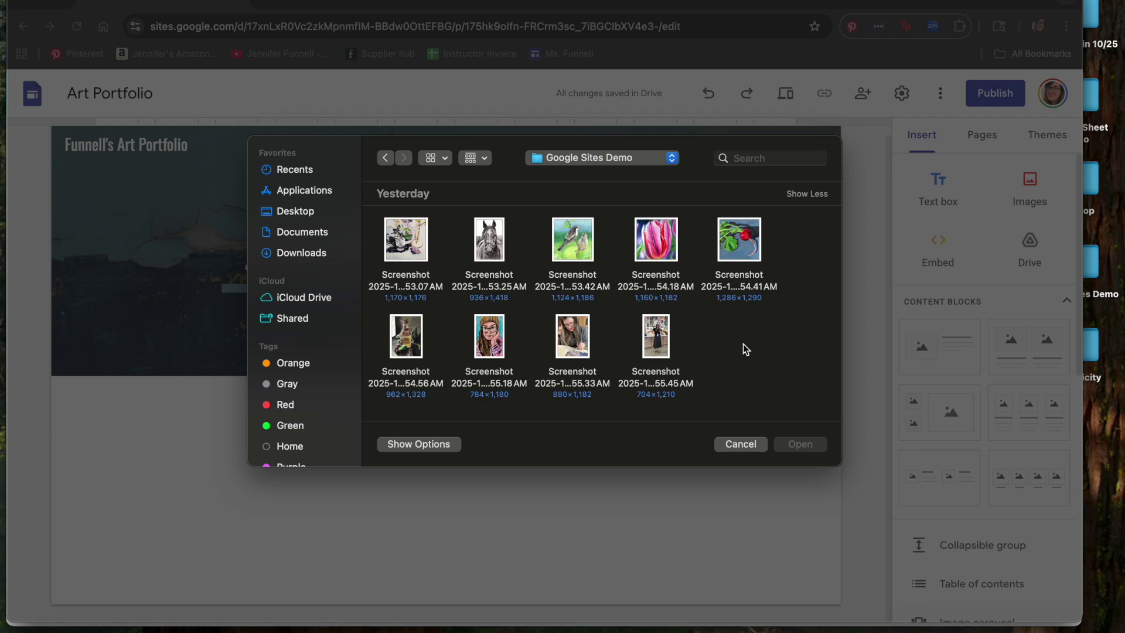
pyautogui.doubleClick(415, 254)
pyautogui.moveTo(317, 450); pyautogui.dragTo(463, 445)
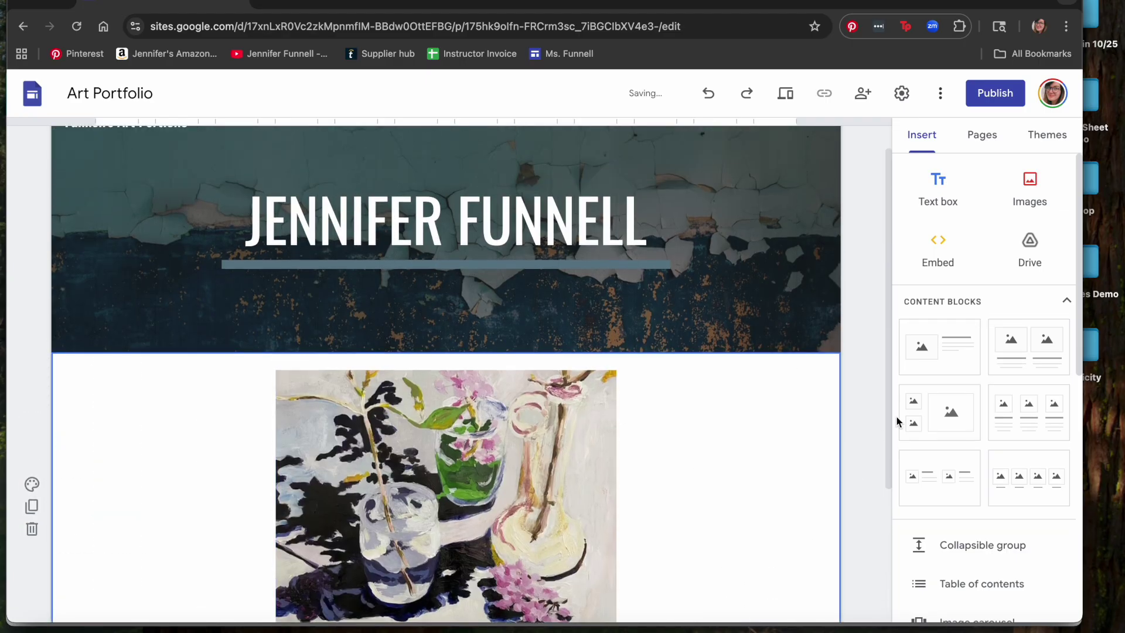
# Step: Try section color Style 3 behind the painting and compare it with the header
pyautogui.scroll(-3, 894, 425)
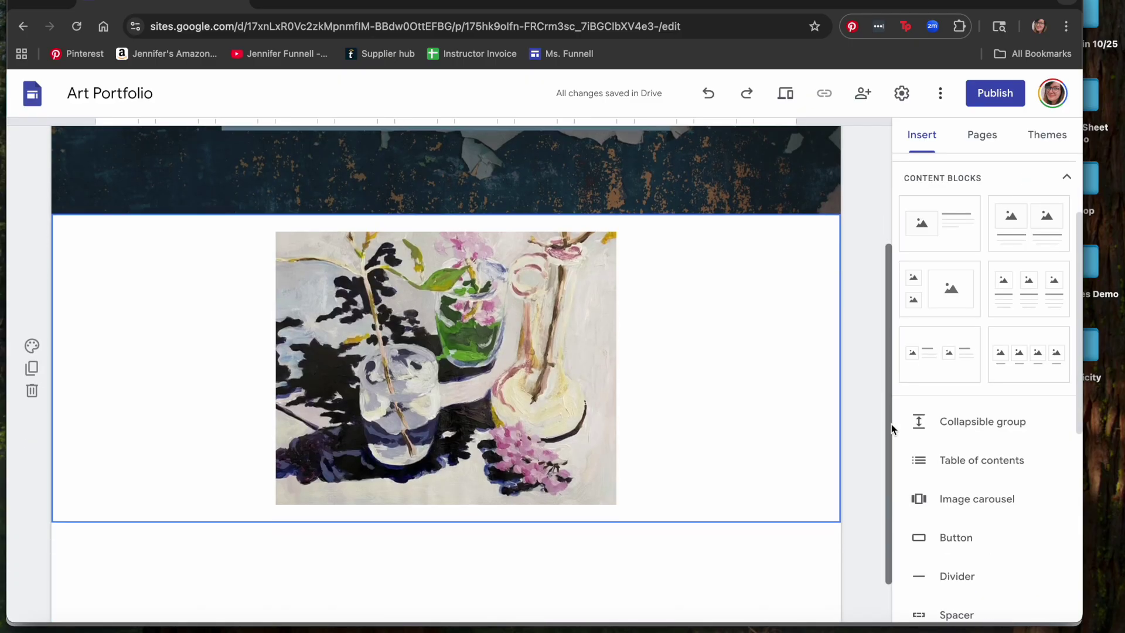
pyautogui.click(32, 347)
pyautogui.click(92, 451)
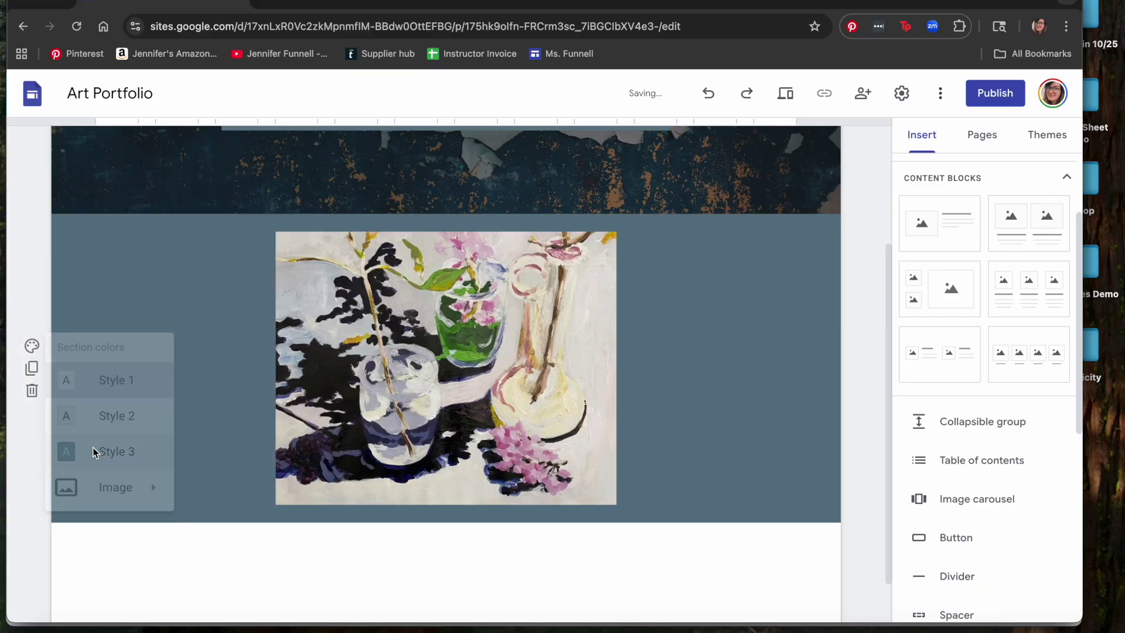
pyautogui.scroll(3, 92, 448)
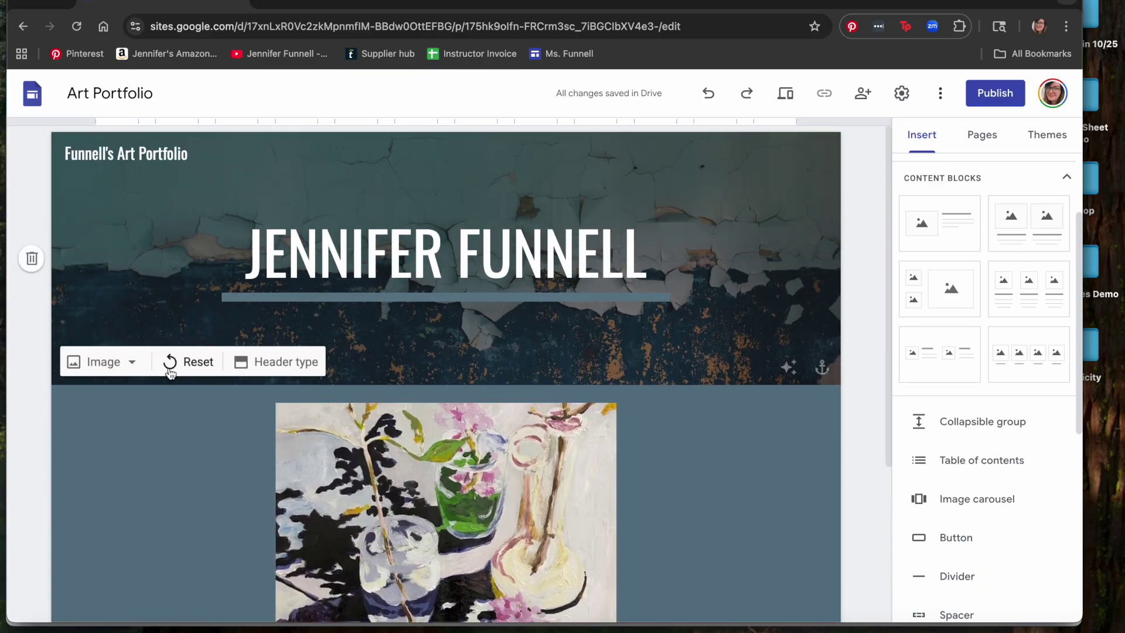
pyautogui.scroll(-2, 180, 507)
# Step: Set the painting section's color to Style 2, checking the image background option as well
pyautogui.click(30, 456)
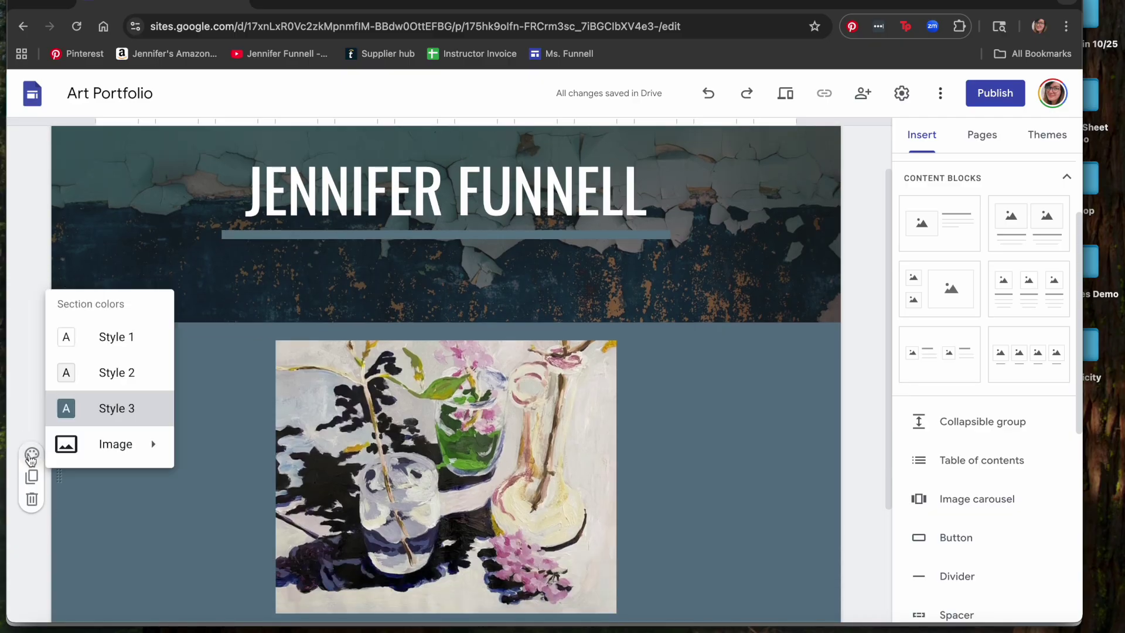
pyautogui.click(117, 371)
pyautogui.scroll(-2, 117, 375)
pyautogui.click(31, 386)
pyautogui.moveTo(111, 540)
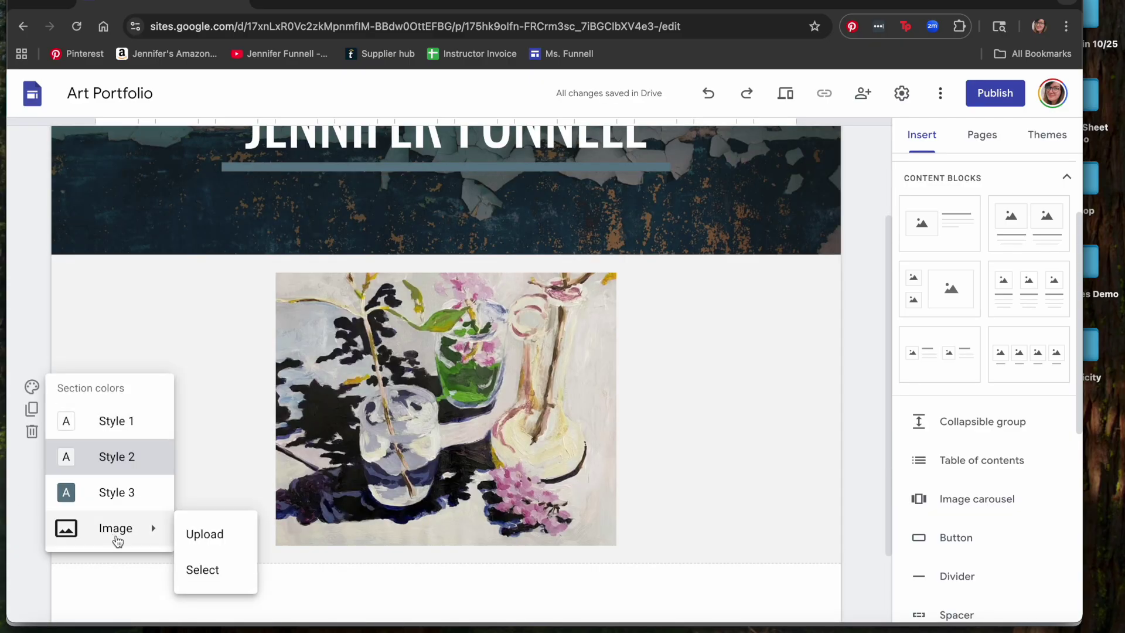
pyautogui.click(105, 447)
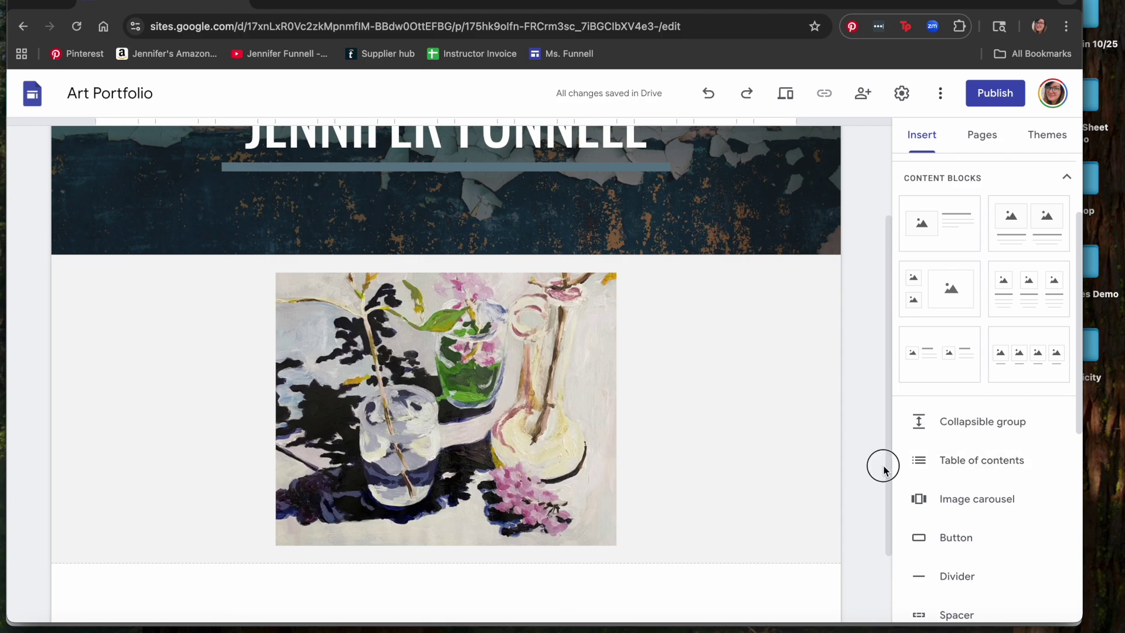
pyautogui.scroll(4, 773, 465)
pyautogui.scroll(-5, 773, 467)
pyautogui.scroll(5, 774, 467)
# Step: Add a new page named "About" to the site
pyautogui.click(973, 147)
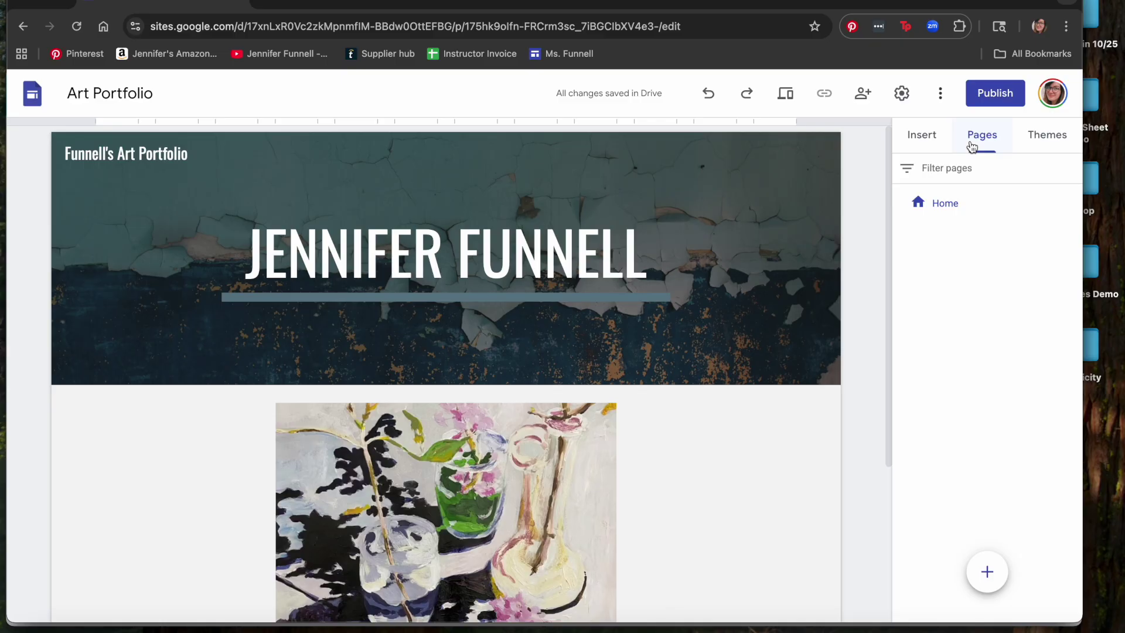
pyautogui.moveTo(988, 573)
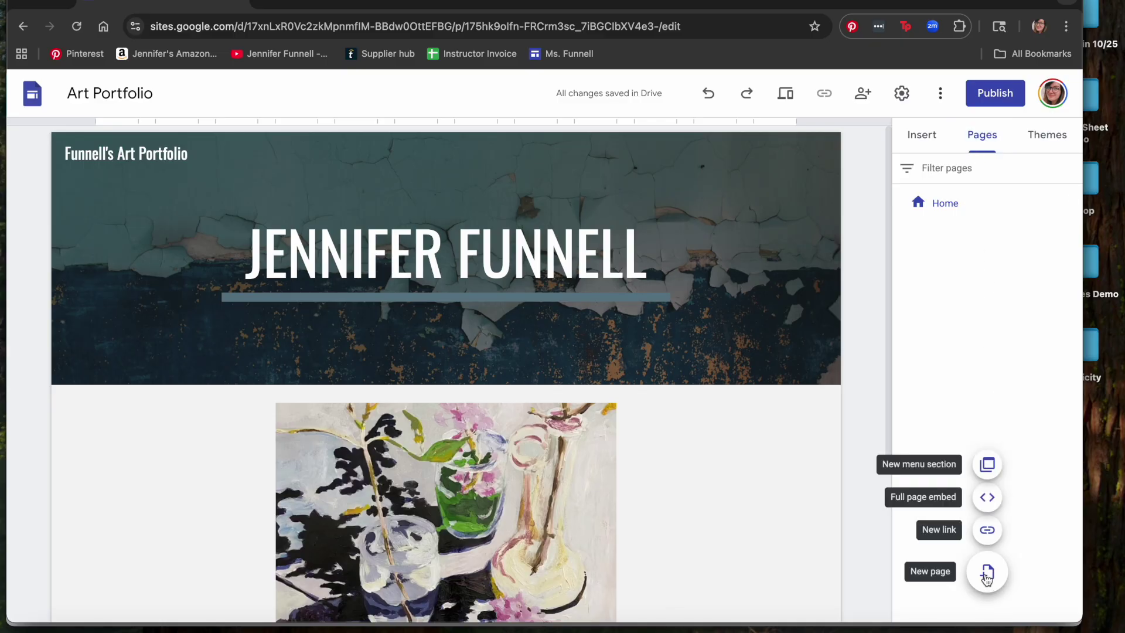
pyautogui.click(987, 573)
pyautogui.write('About')
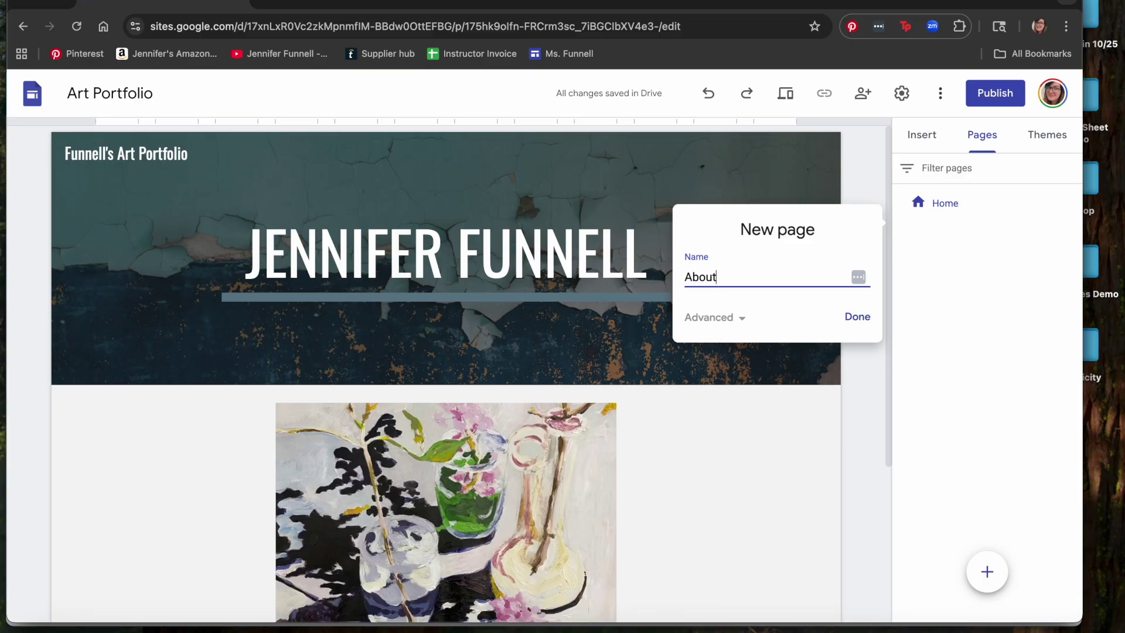
pyautogui.click(858, 317)
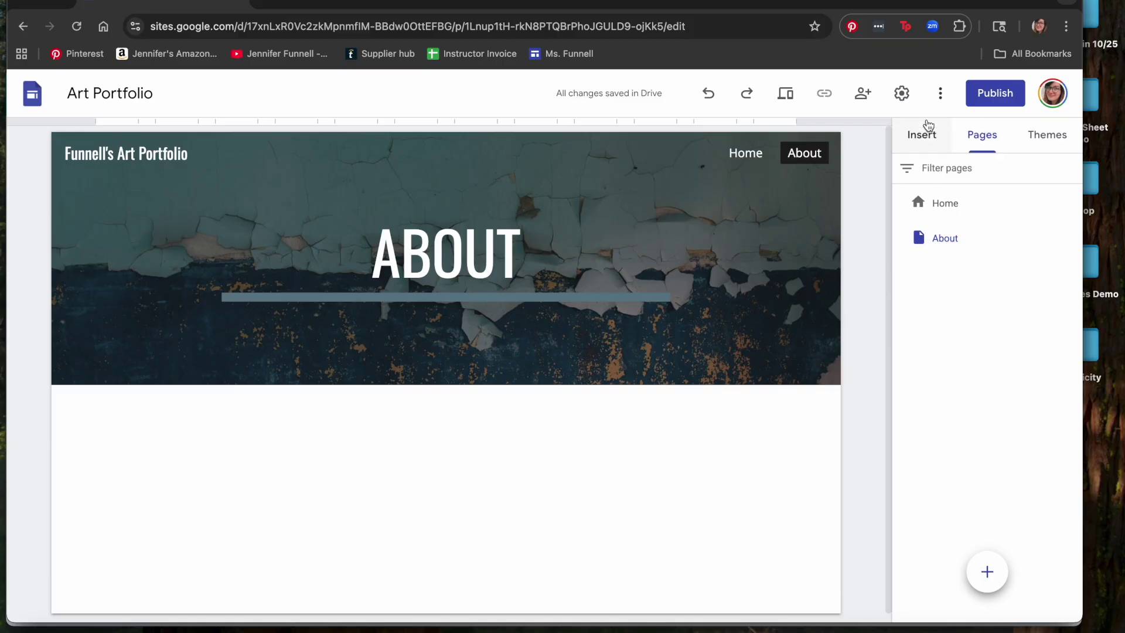
# Step: Look through the elements available for insertion on the About page, from content blocks down to embedded Google files
pyautogui.click(919, 142)
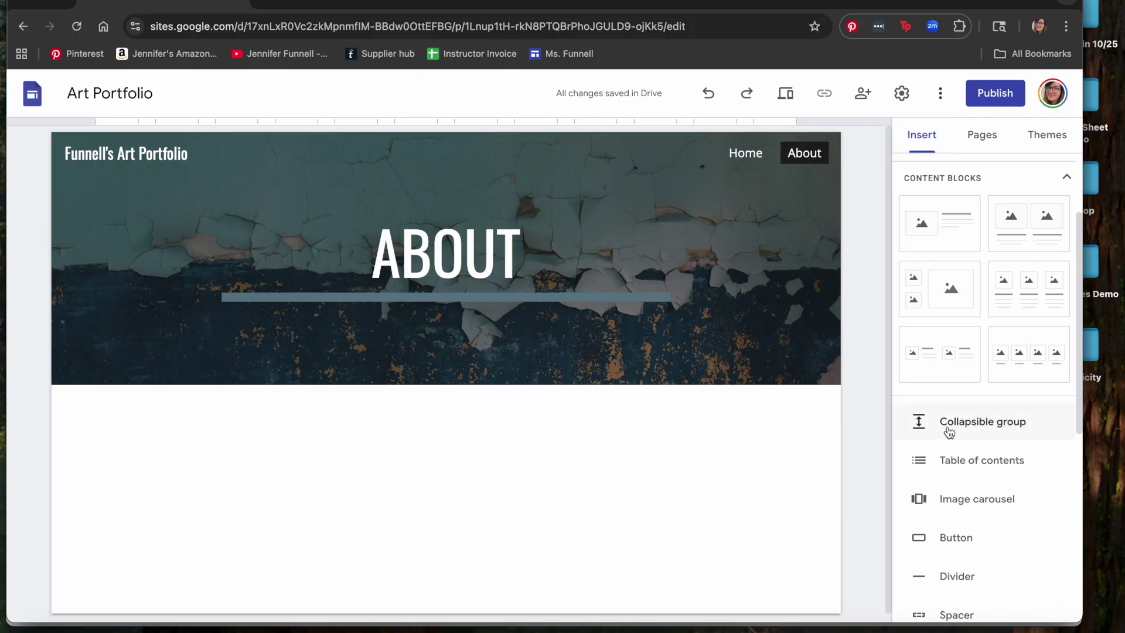
pyautogui.scroll(-3, 948, 431)
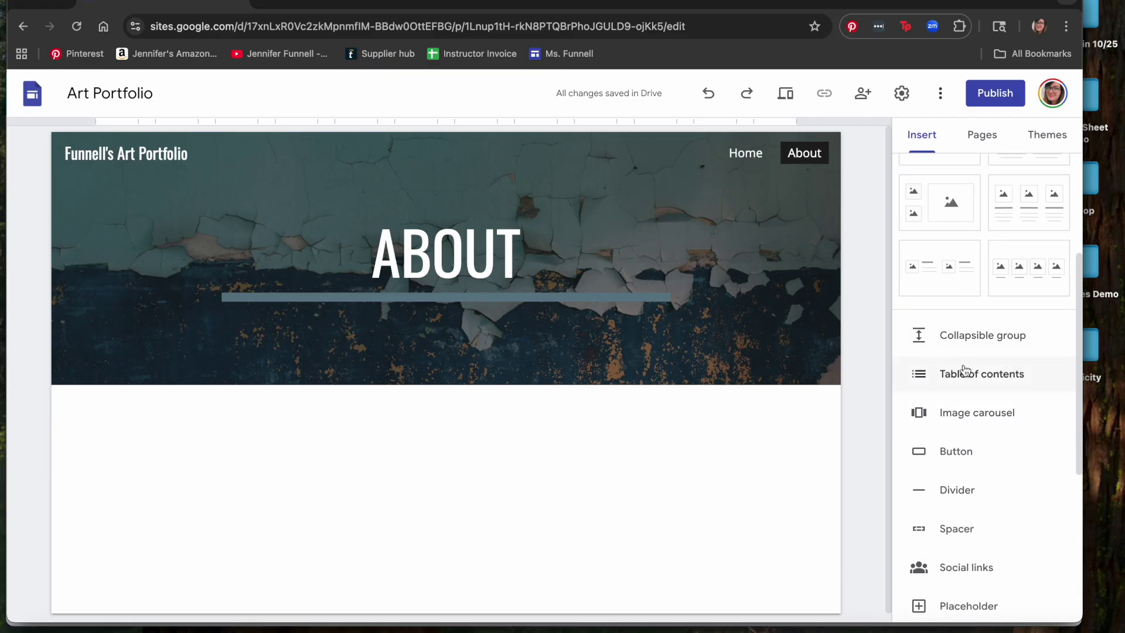
pyautogui.scroll(-3, 964, 370)
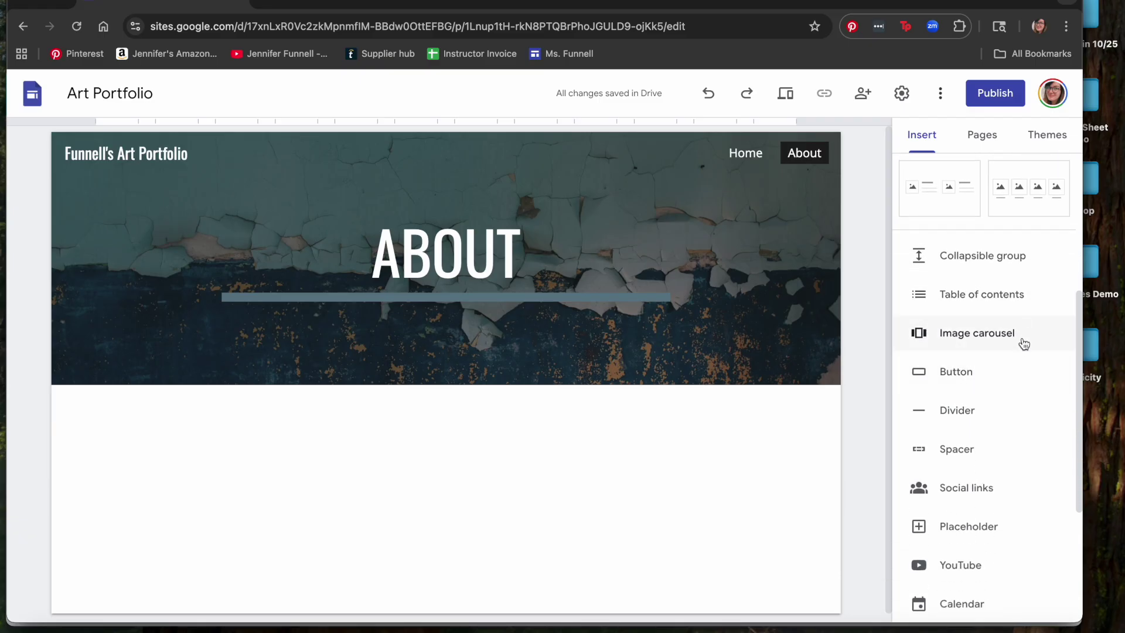
pyautogui.scroll(-1, 1023, 344)
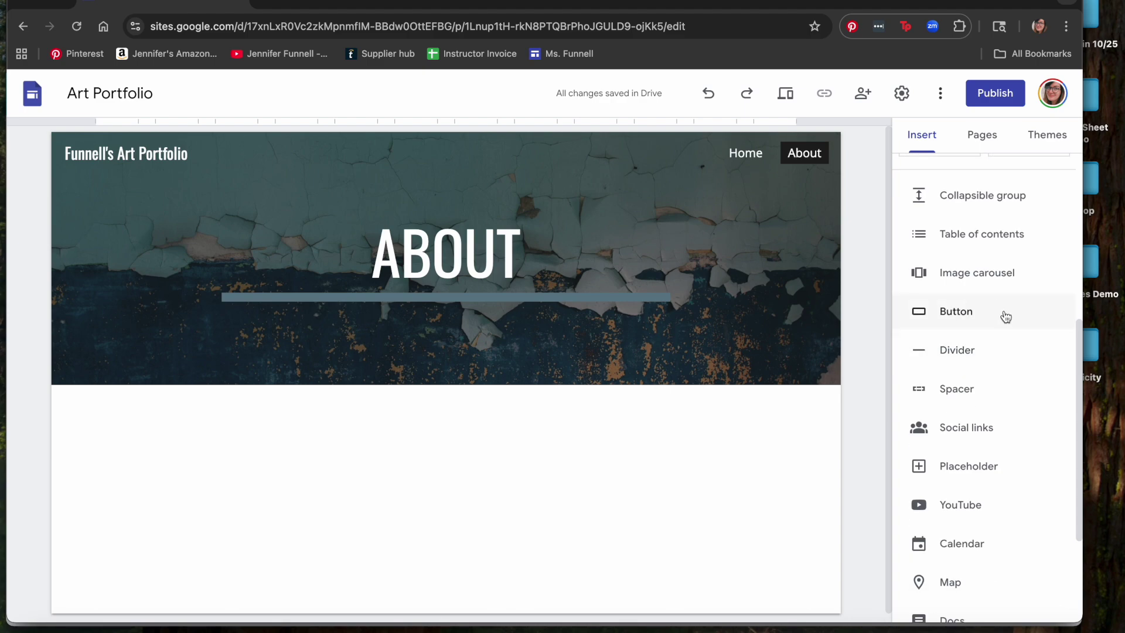
pyautogui.scroll(-1, 1005, 316)
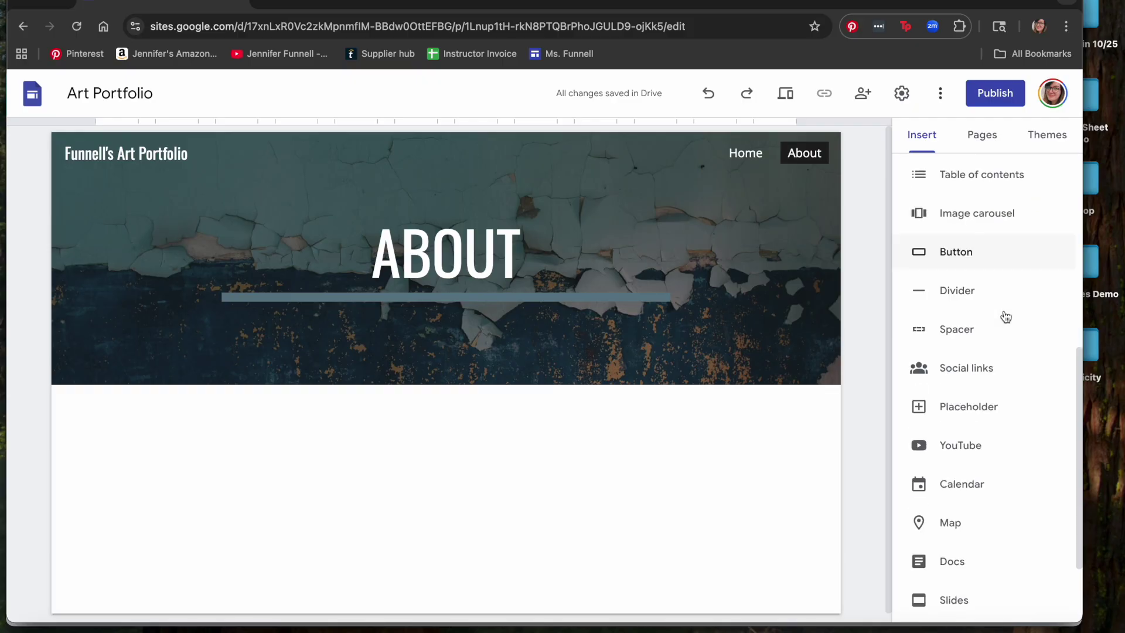
pyautogui.scroll(-1, 1004, 316)
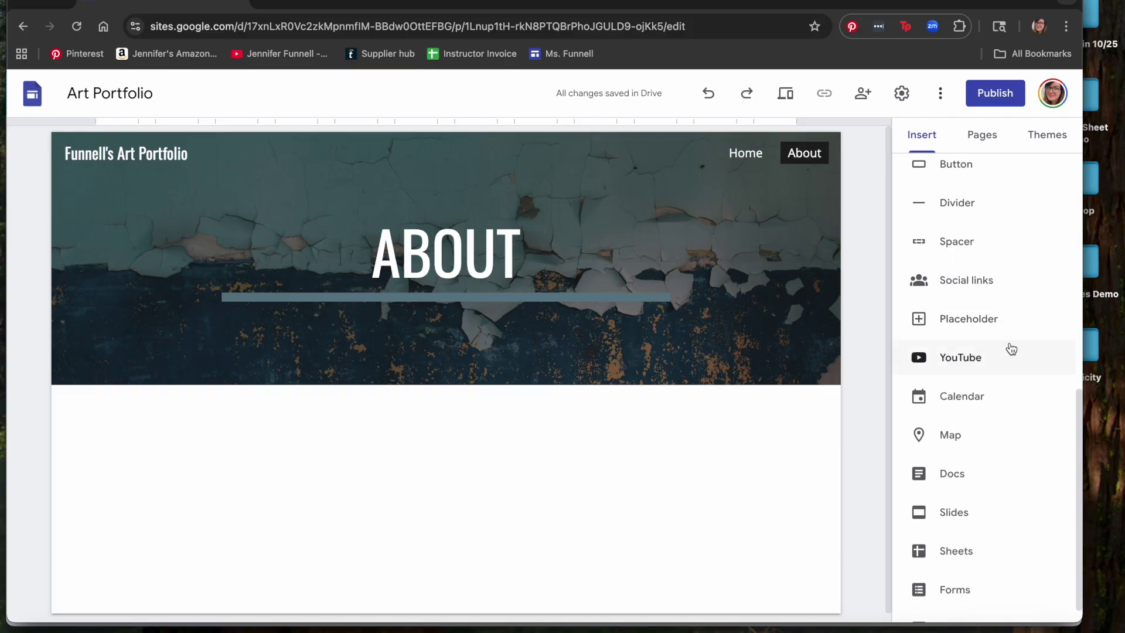
pyautogui.scroll(-1, 1007, 351)
pyautogui.scroll(7, 1020, 504)
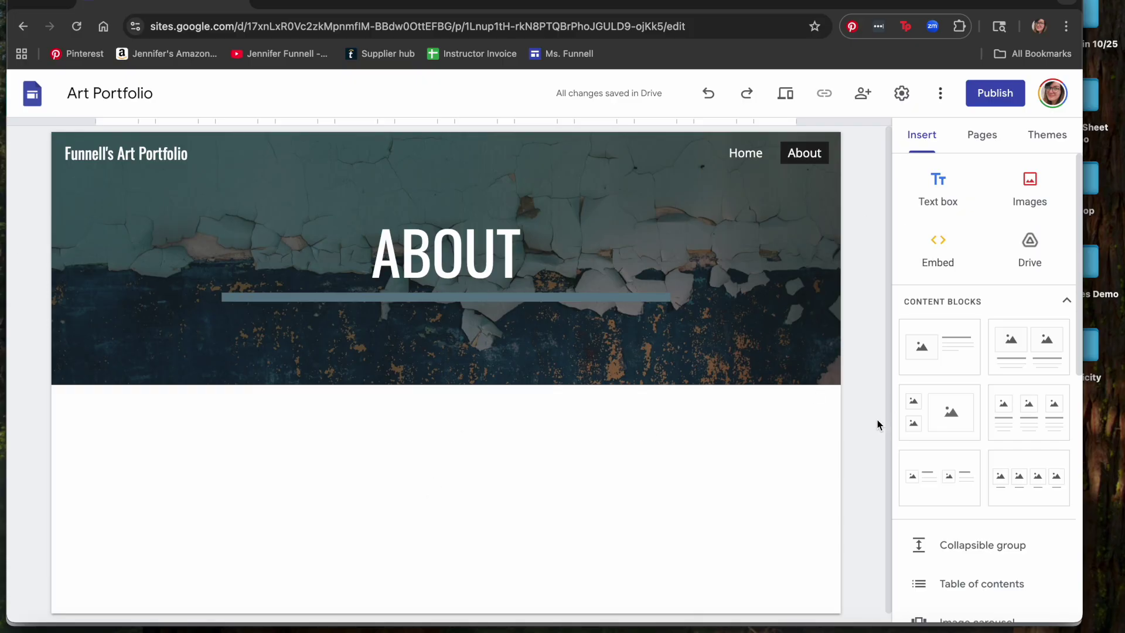
# Step: Insert the content block with one image beside text on the About page and delete its title text box
pyautogui.click(950, 351)
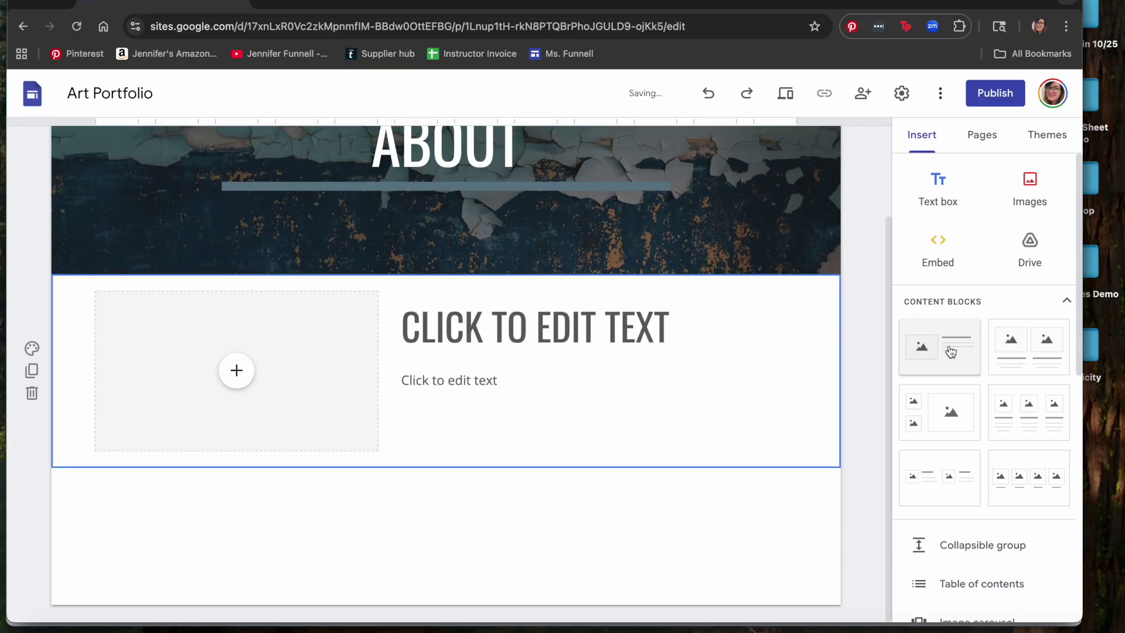
pyautogui.scroll(2, 800, 514)
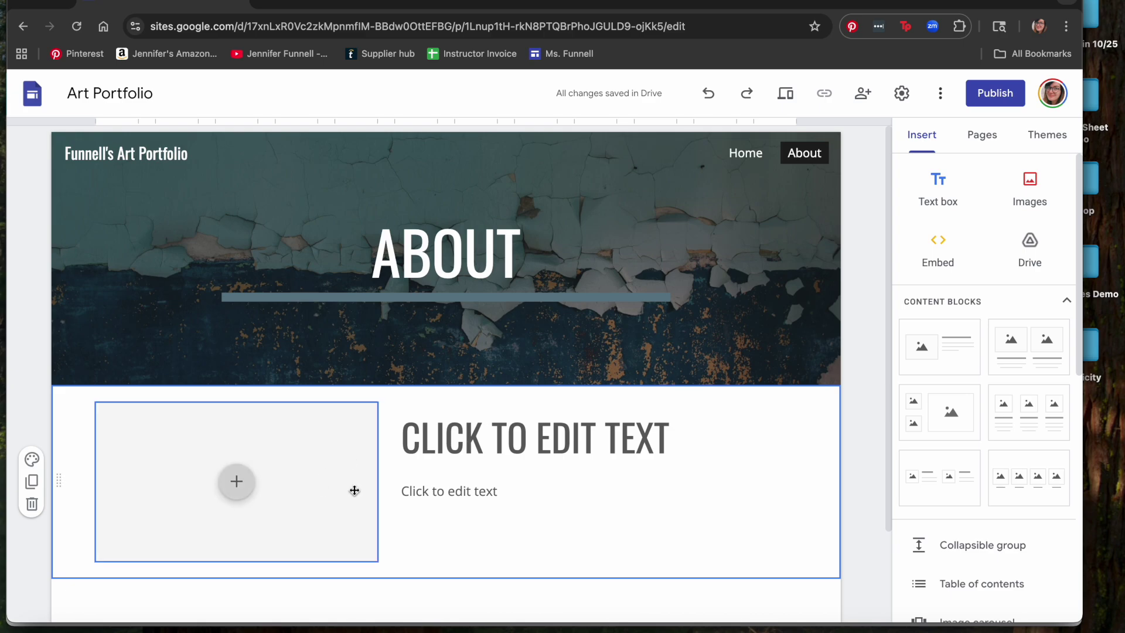
pyautogui.click(539, 443)
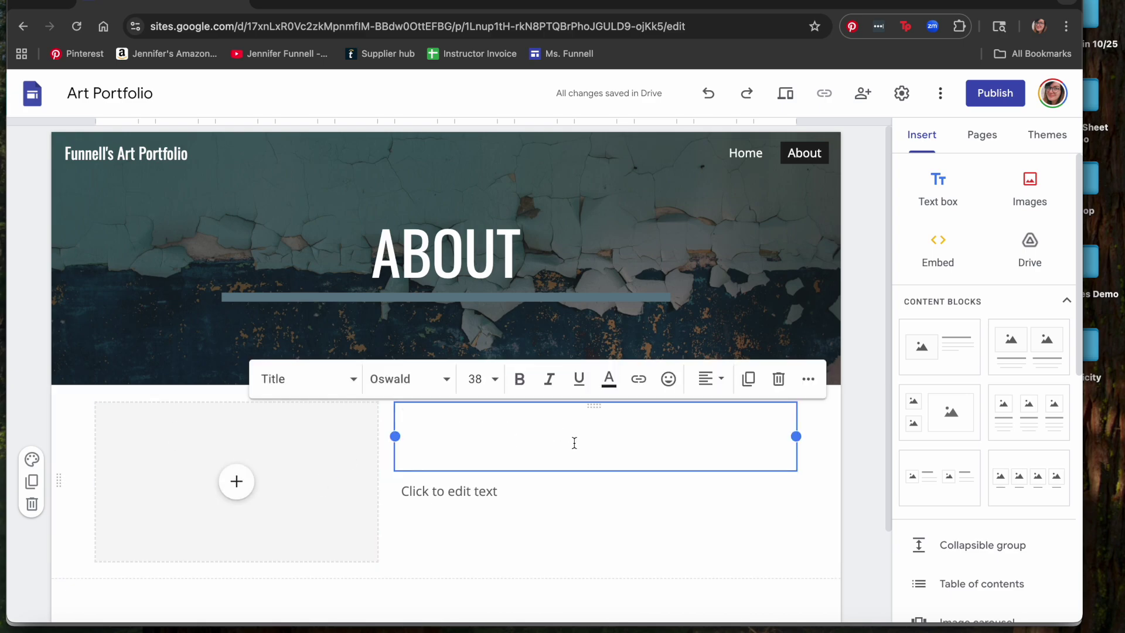
pyautogui.click(778, 379)
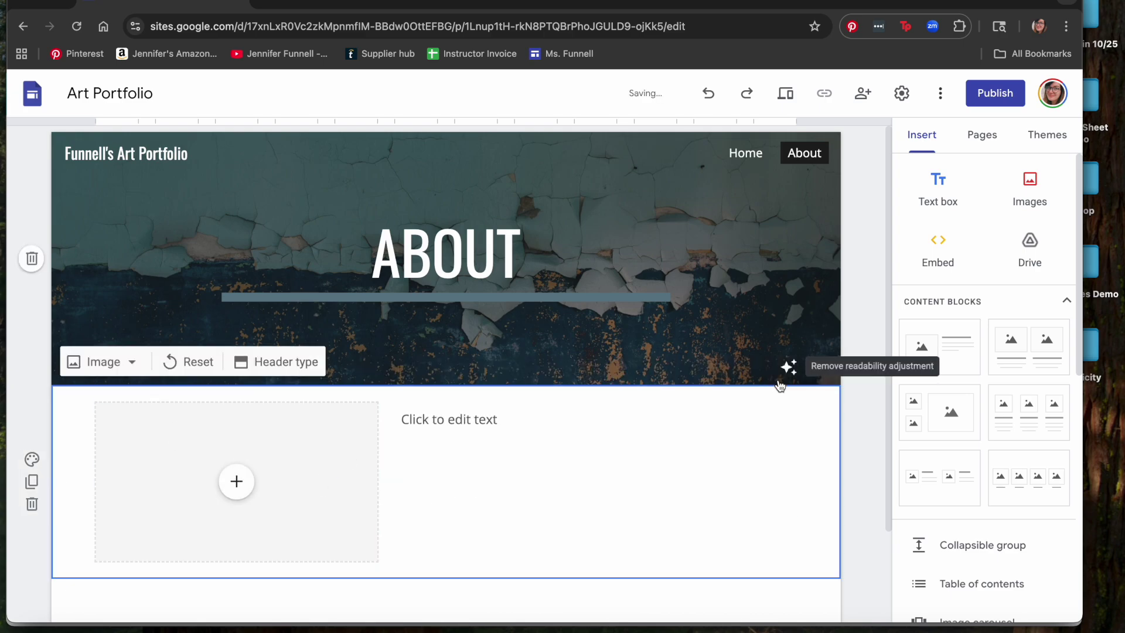
# Step: Fill the text box beside the image placeholder with "Artist biography goes here."
pyautogui.click(489, 425)
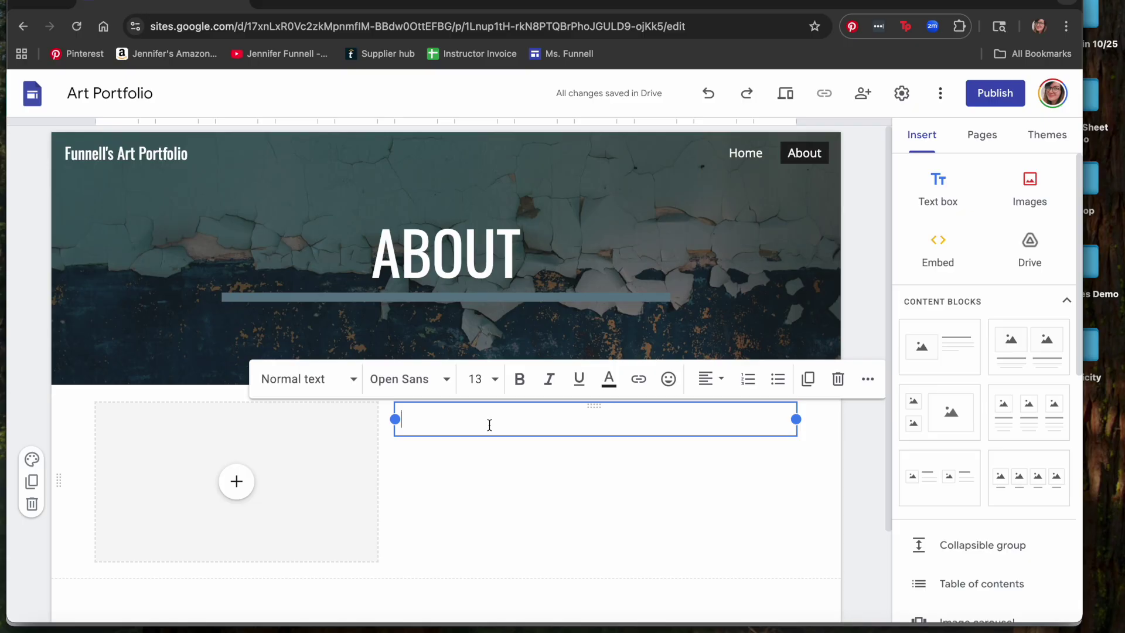
pyautogui.write('Artist')
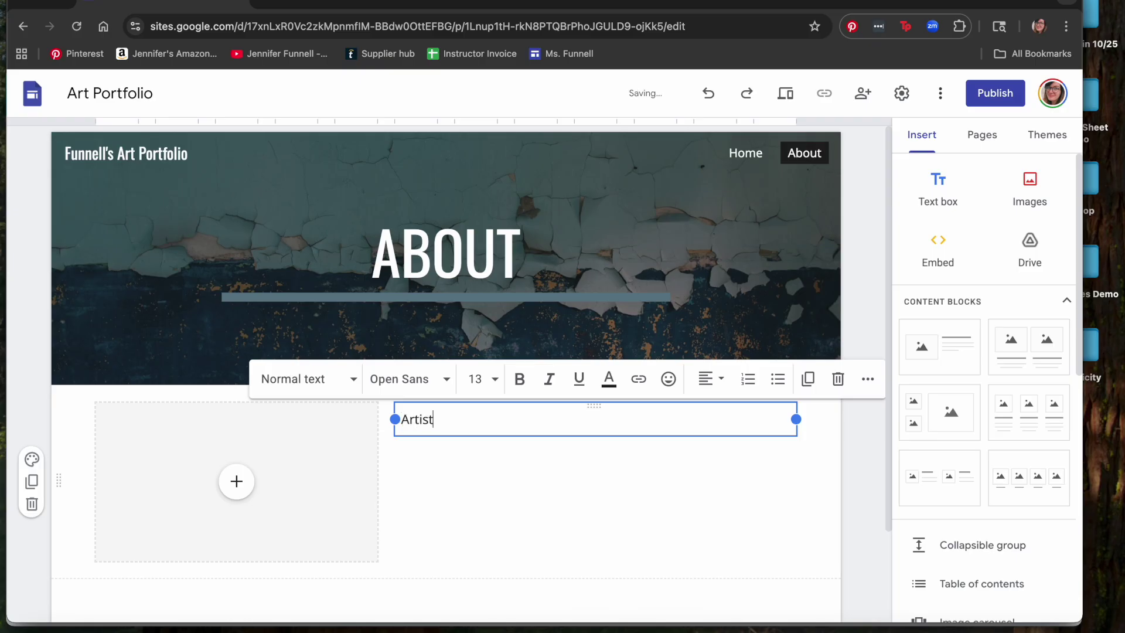
pyautogui.write(' biography goes h')
pyautogui.press('BackSpace')
pyautogui.write('s here.')
pyautogui.click(769, 560)
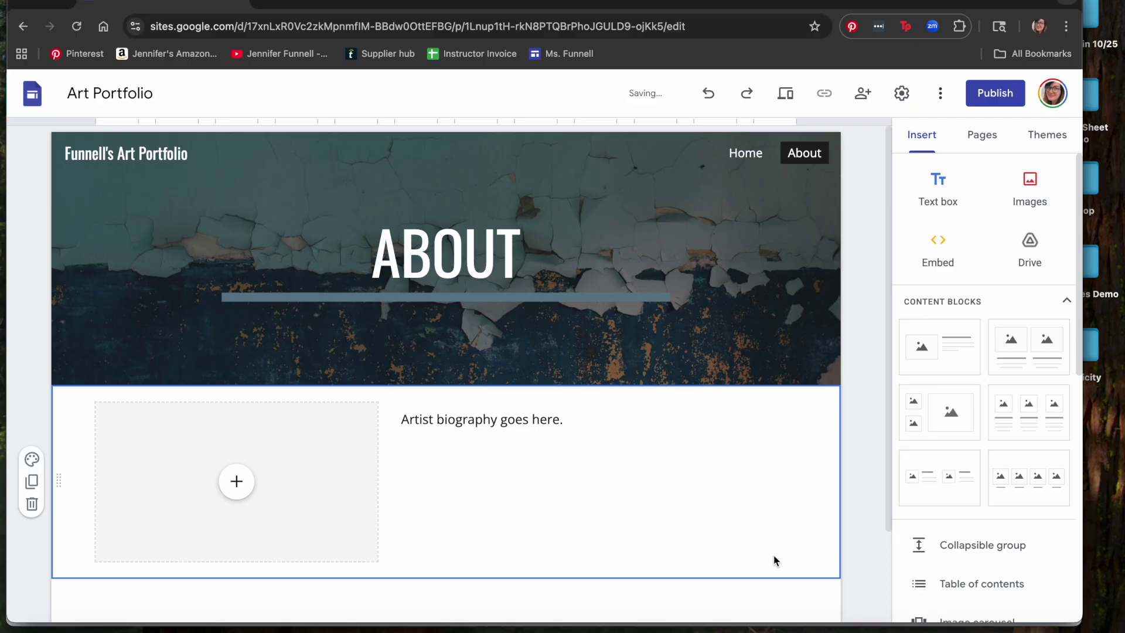
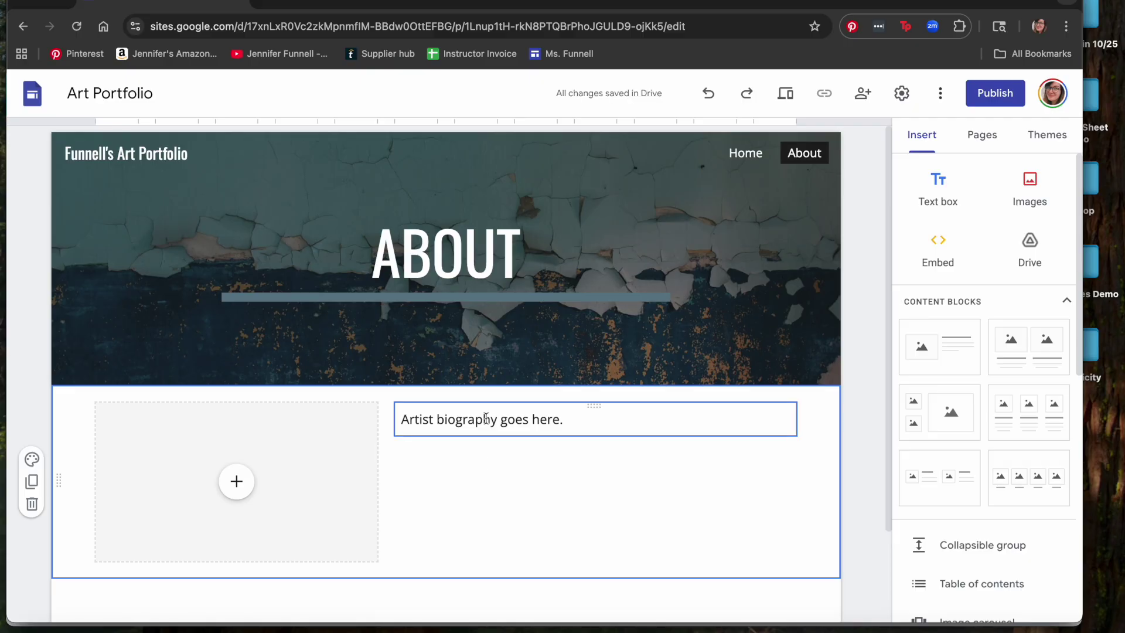
# Step: Upload the full-length standing photo from the Google Sites Demo folder into the About page's image placeholder and uncrop it
pyautogui.click(237, 480)
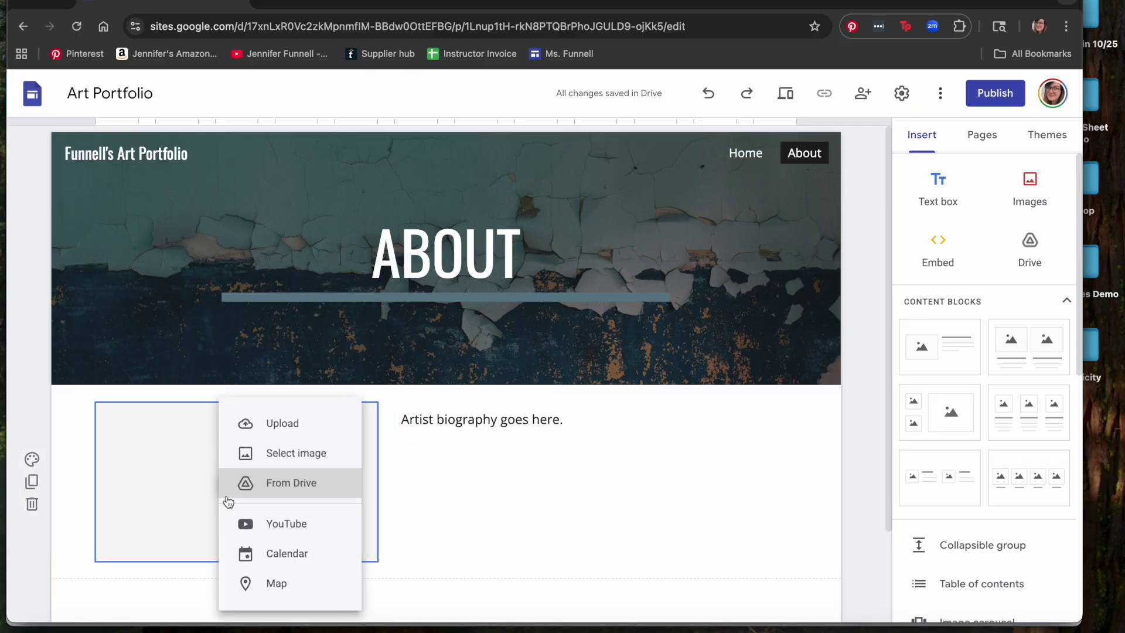
pyautogui.click(315, 428)
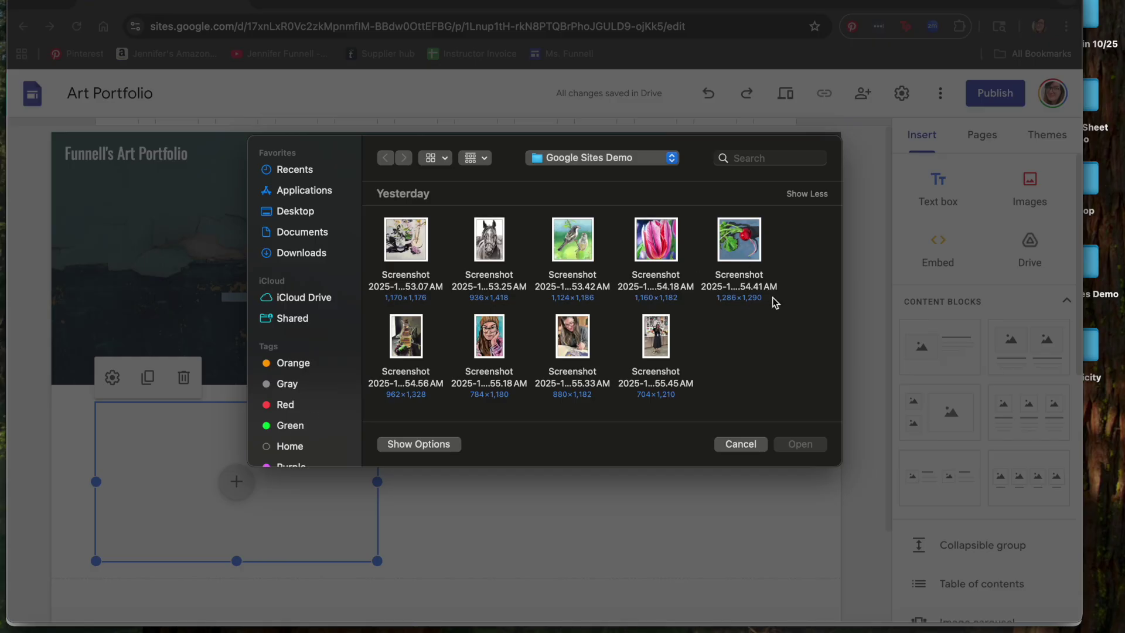
pyautogui.doubleClick(664, 348)
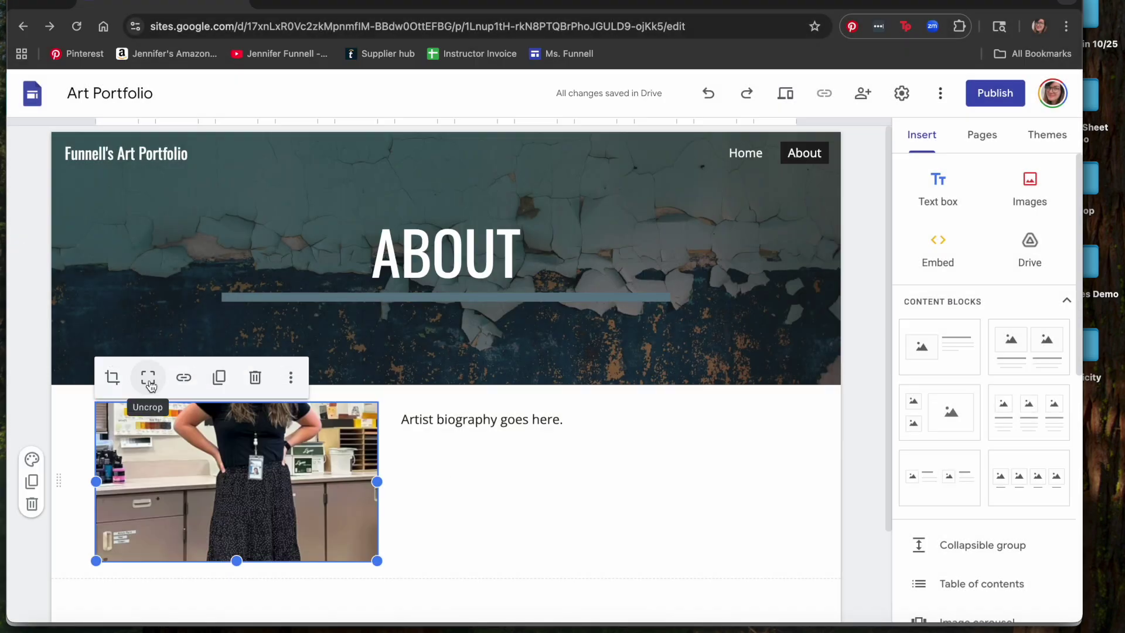
pyautogui.click(149, 384)
pyautogui.scroll(-3, 419, 505)
# Step: Crop the About photo to a shorter frame and shift the picture upward within it
pyautogui.click(420, 505)
pyautogui.moveTo(351, 468)
pyautogui.mouseDown()
pyautogui.moveTo(343, 457)
pyautogui.moveTo(347, 475)
pyautogui.moveTo(354, 467)
pyautogui.mouseUp()
pyautogui.doubleClick(255, 392)
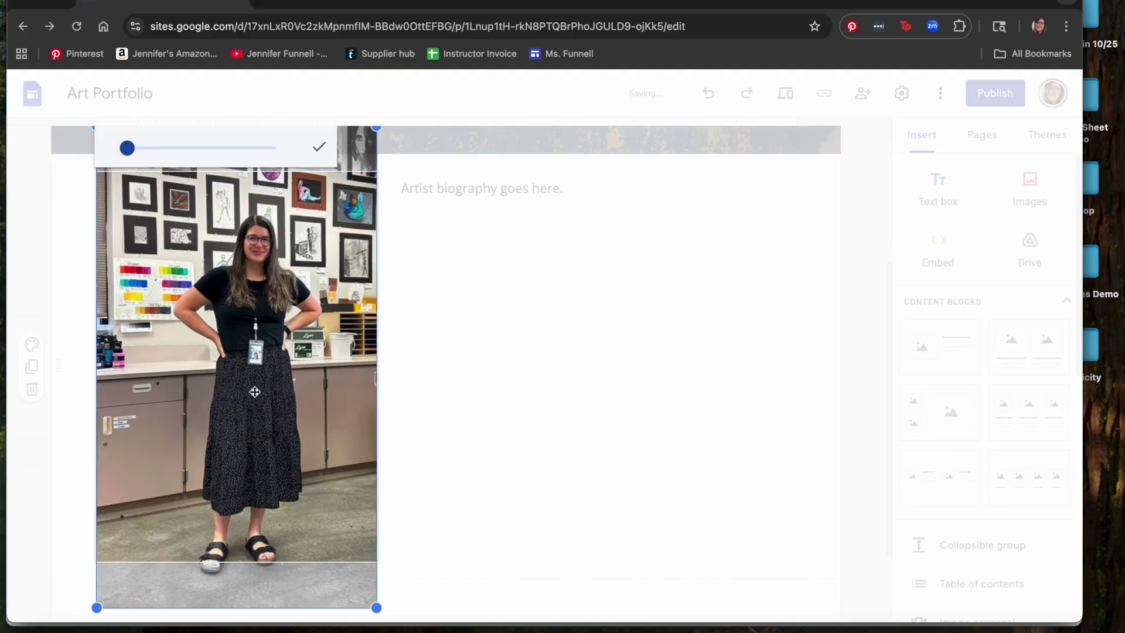
pyautogui.moveTo(255, 392); pyautogui.dragTo(255, 360)
pyautogui.click(575, 311)
pyautogui.click(487, 485)
pyautogui.scroll(5, 486, 485)
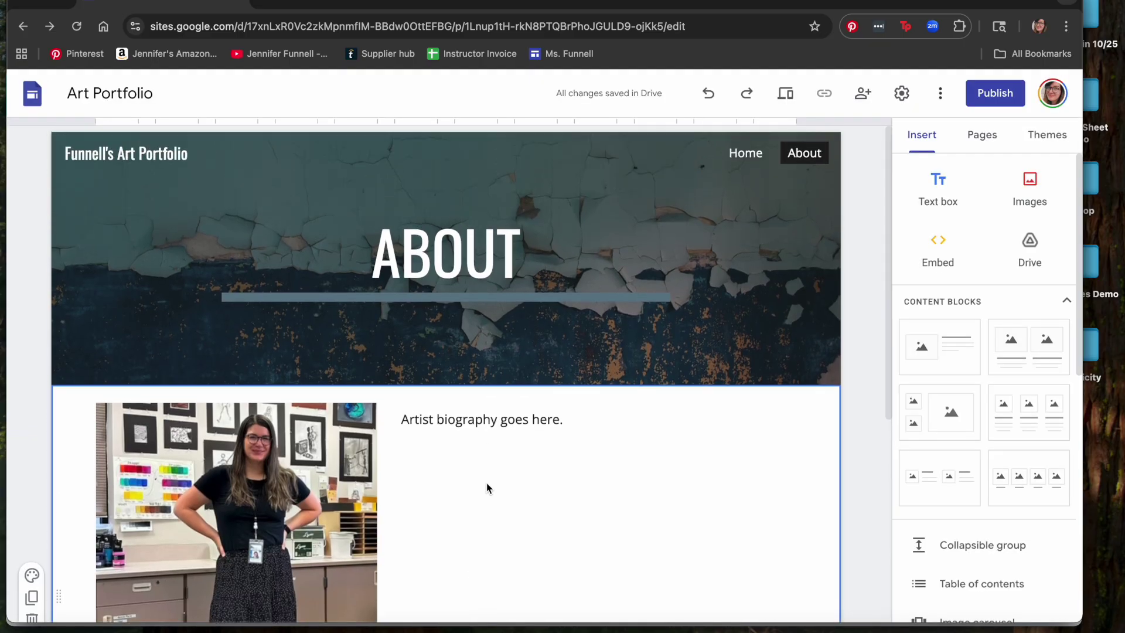
pyautogui.scroll(-3, 487, 488)
pyautogui.scroll(2, 486, 488)
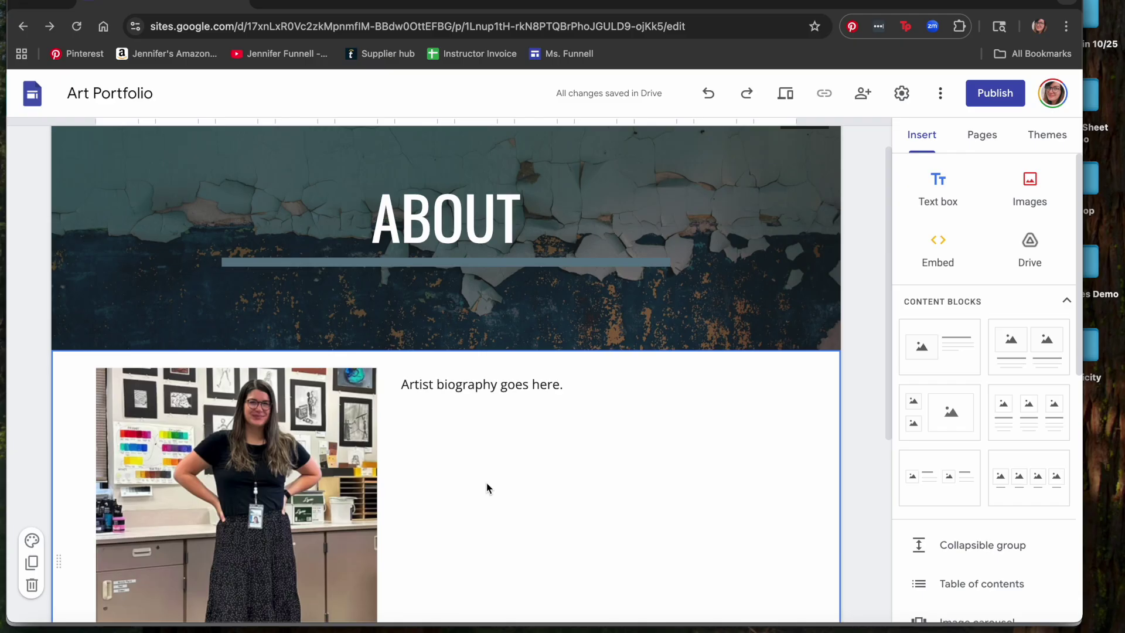
# Step: Start creating a new page for the site
pyautogui.click(983, 144)
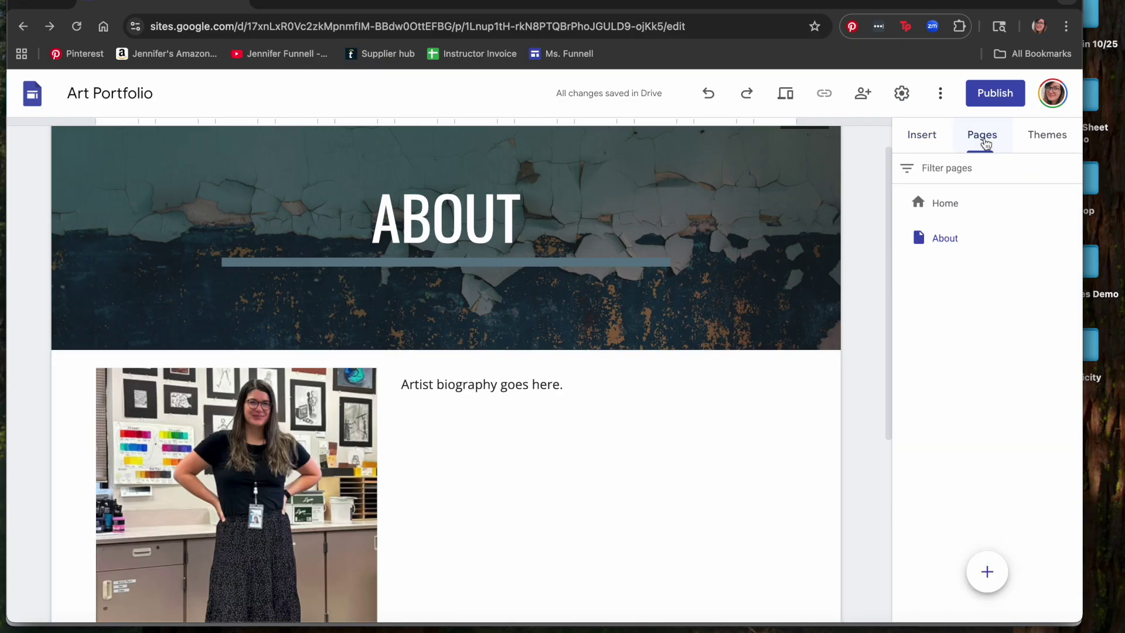
pyautogui.click(989, 572)
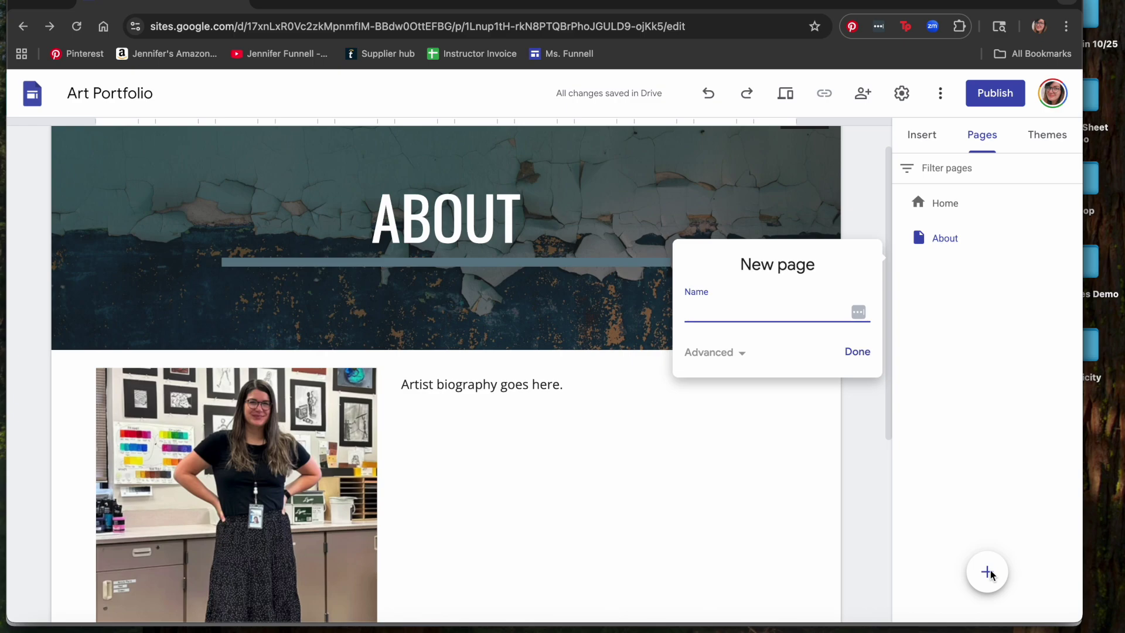
pyautogui.write('Art')
pyautogui.press('BackSpace')
pyautogui.press('BackSpace')
pyautogui.press('BackSpace')
pyautogui.press('BackSpace')
pyautogui.press('BackSpace')
pyautogui.write('fol')
pyautogui.press('BackSpace')
pyautogui.press('BackSpace')
pyautogui.press('BackSpace')
pyautogui.press('BackSpace')
pyautogui.press('BackSpace')
pyautogui.press('BackSpace')
pyautogui.press('BackSpace')
pyautogui.press('BackSpace')
# Step: Name the new page "Drawing & Painting" and create it
pyautogui.write('Drawing')
pyautogui.write('Drawing')
pyautogui.write(' & Painting')
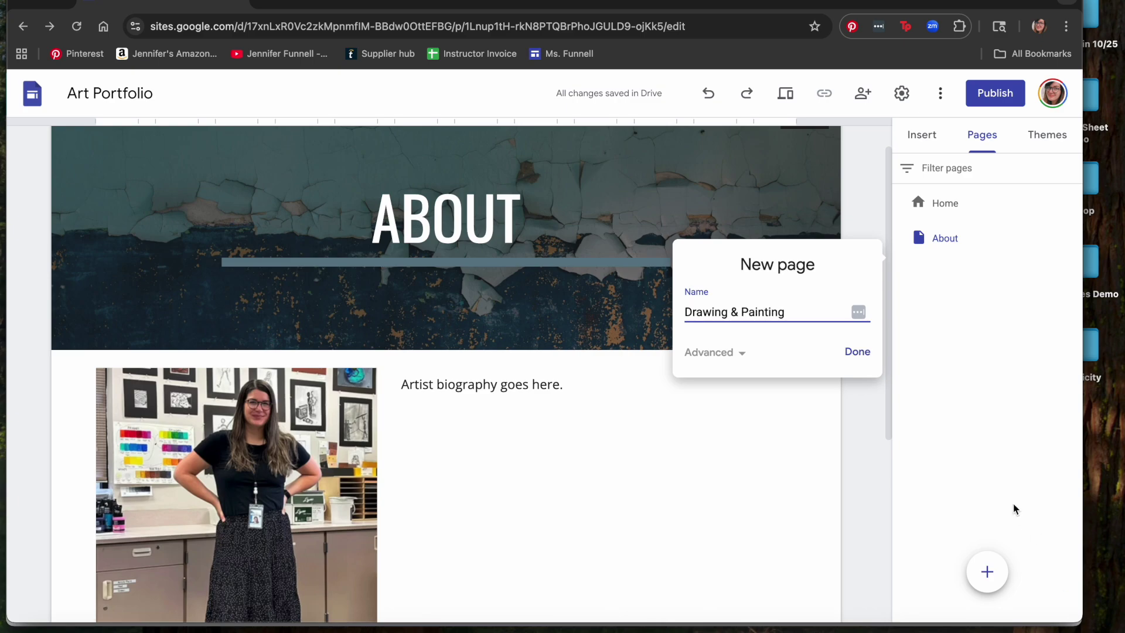
pyautogui.click(858, 352)
# Step: Widen the header title box on both sides so it spans nearly the full content width of the Drawing & Painting page
pyautogui.moveTo(678, 258); pyautogui.dragTo(796, 258)
pyautogui.moveTo(216, 258); pyautogui.dragTo(101, 258)
pyautogui.click(636, 476)
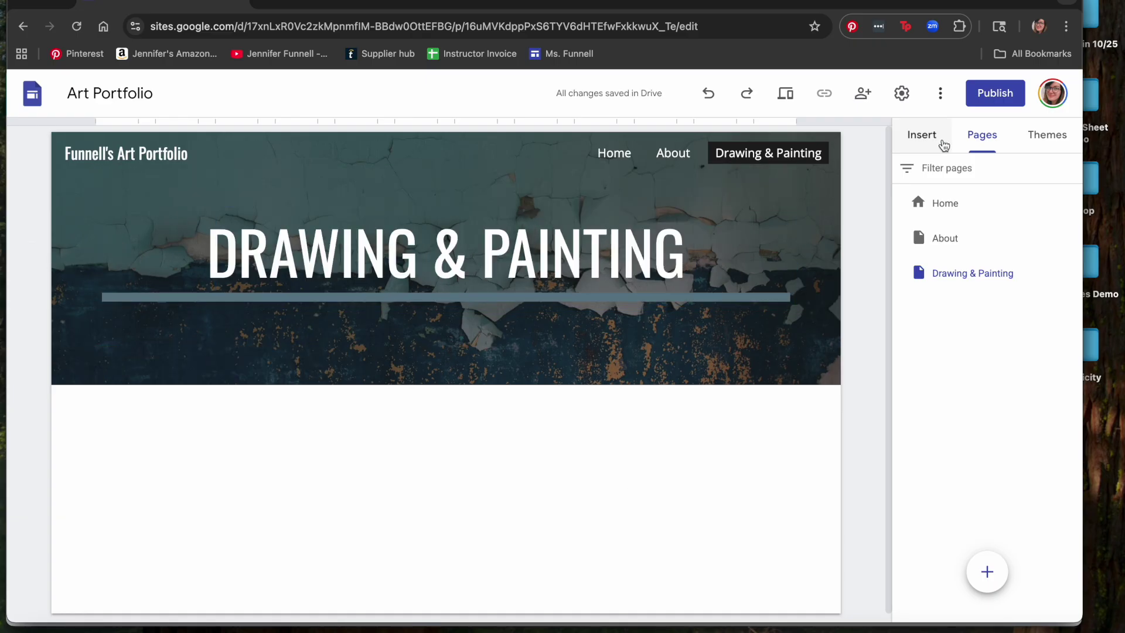
# Step: Add two more pages named "Ceramics" and "Digital Art" to the site
pyautogui.click(987, 571)
pyautogui.write('Caramics')
pyautogui.press('Return')
pyautogui.click(987, 569)
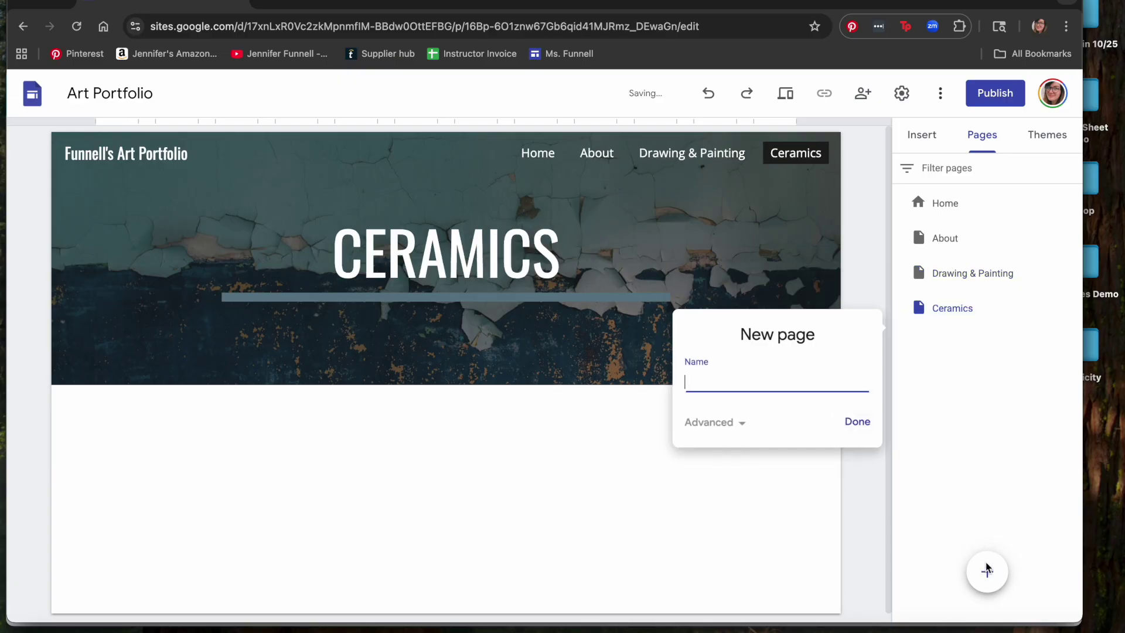
pyautogui.write('Digital Art')
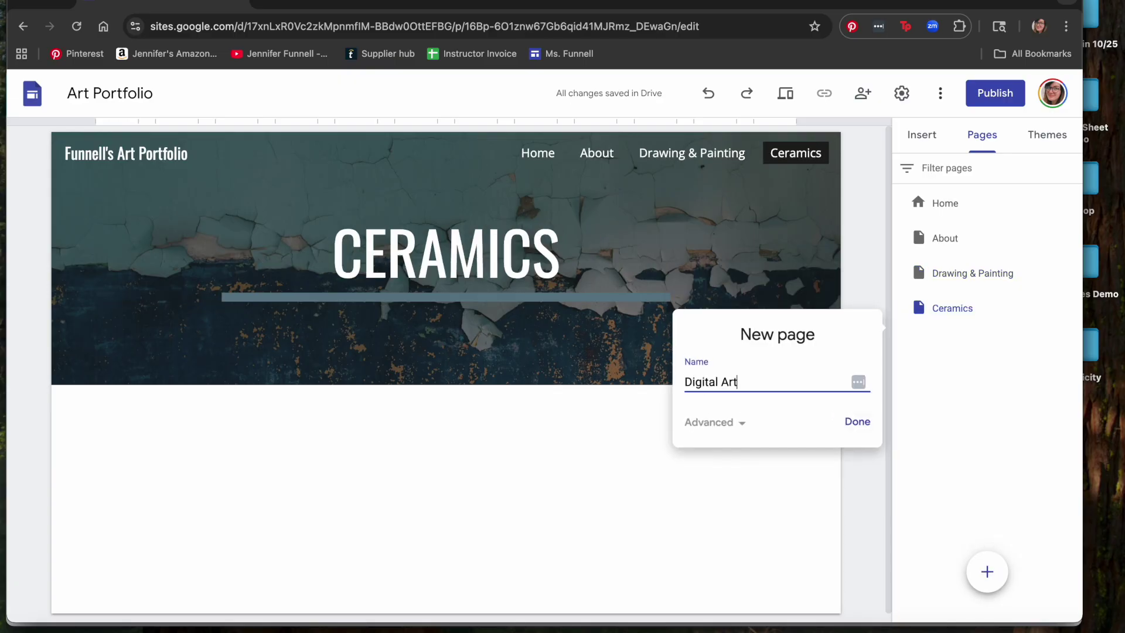
pyautogui.click(856, 421)
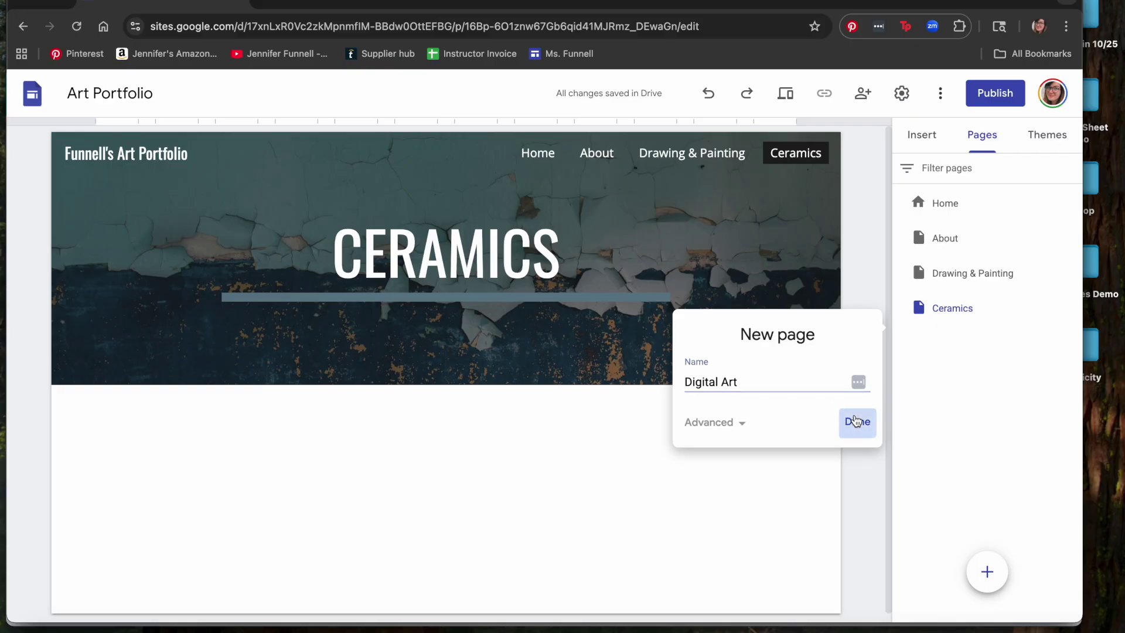
# Step: Insert the content block with four captioned images in a row on the Drawing & Painting page
pyautogui.click(976, 273)
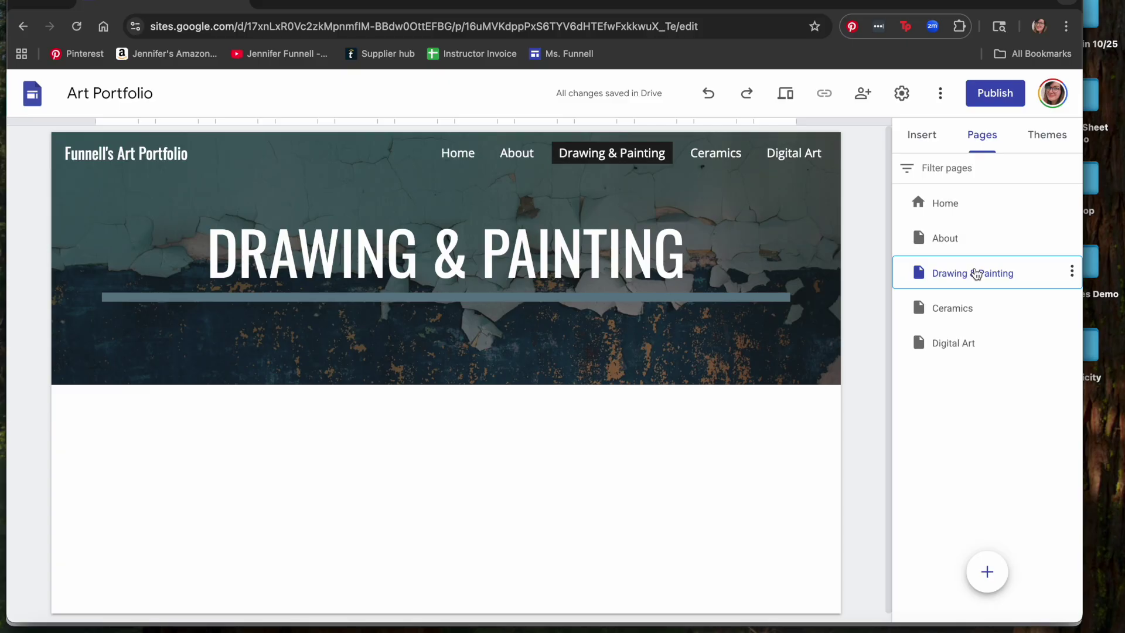
pyautogui.click(918, 147)
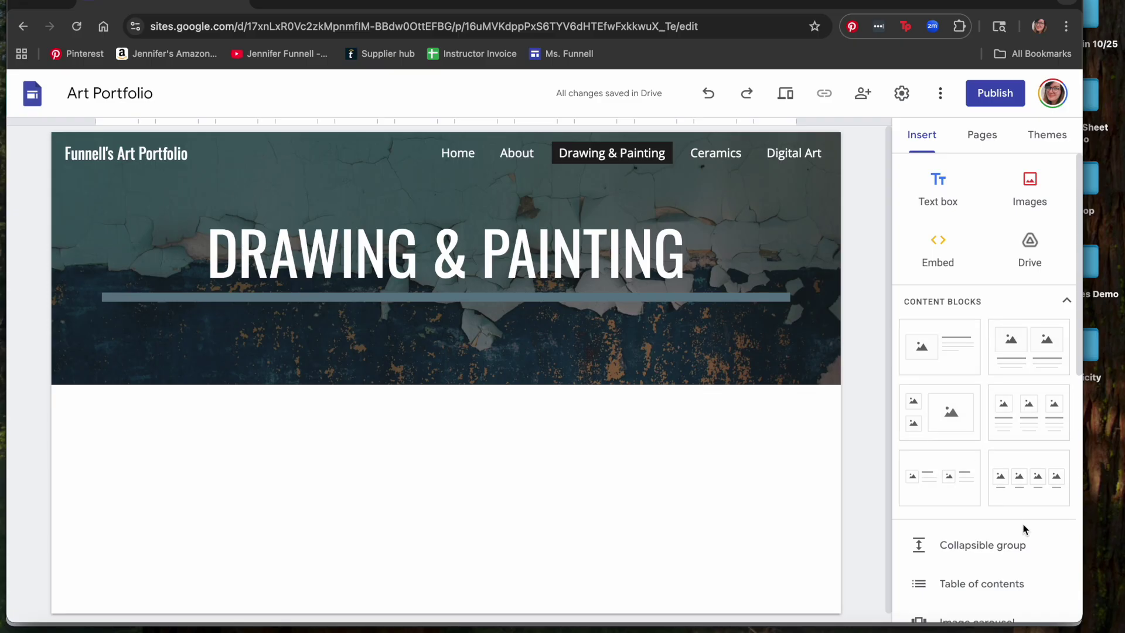
pyautogui.scroll(-2, 1026, 530)
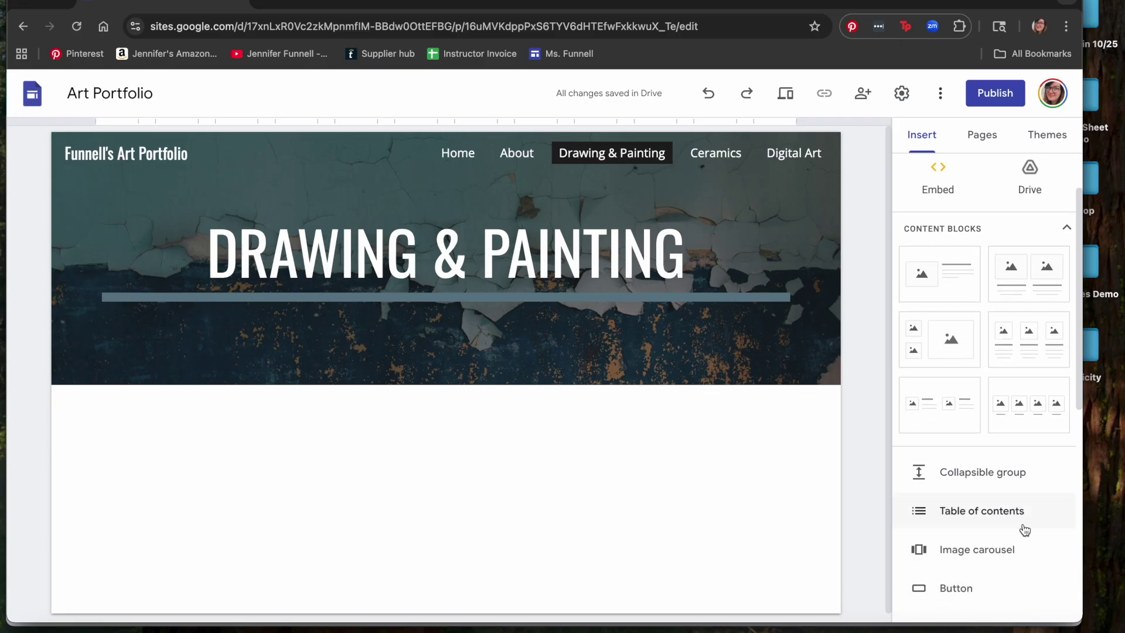
pyautogui.click(1029, 419)
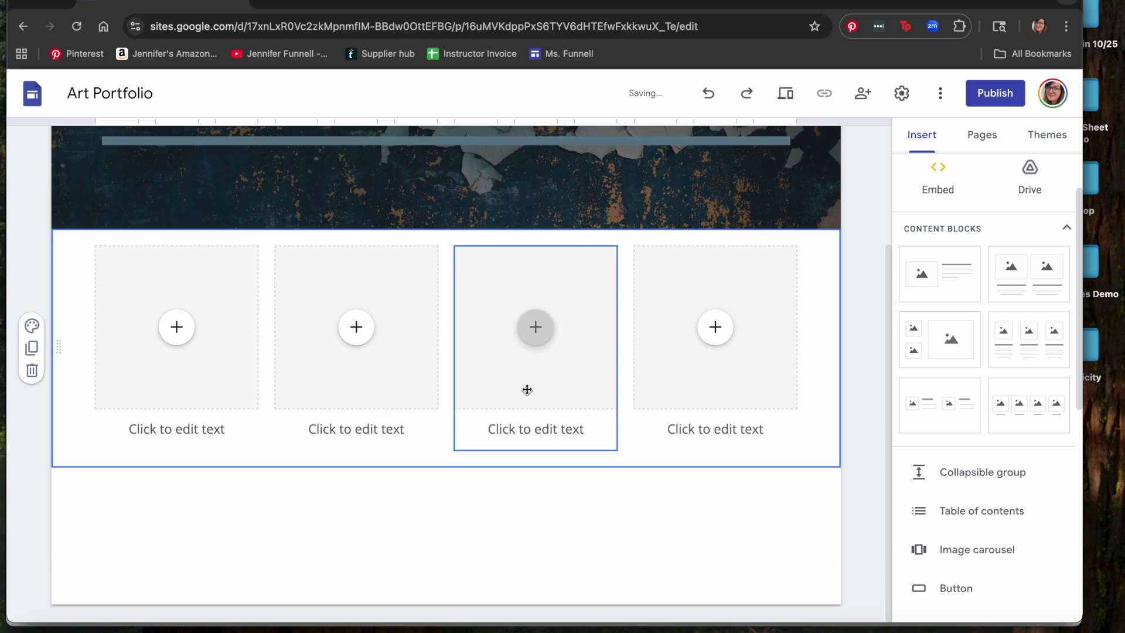
# Step: Upload the two-birds painting, uncropped, into the first image placeholder and the radish painting into the second
pyautogui.click(175, 326)
pyautogui.click(214, 371)
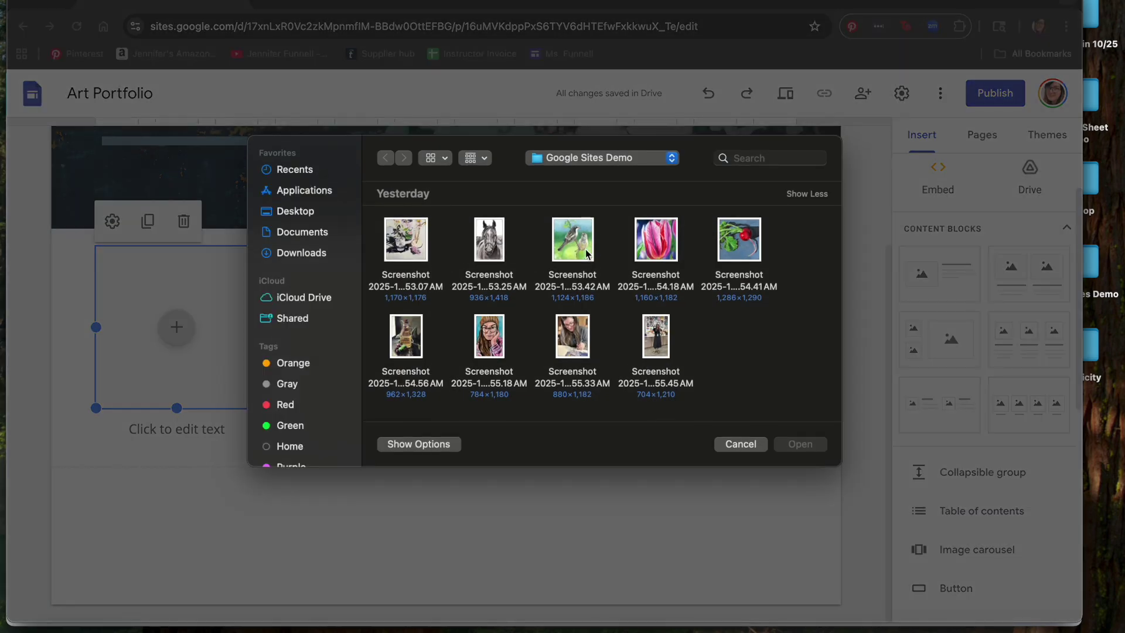
pyautogui.doubleClick(586, 250)
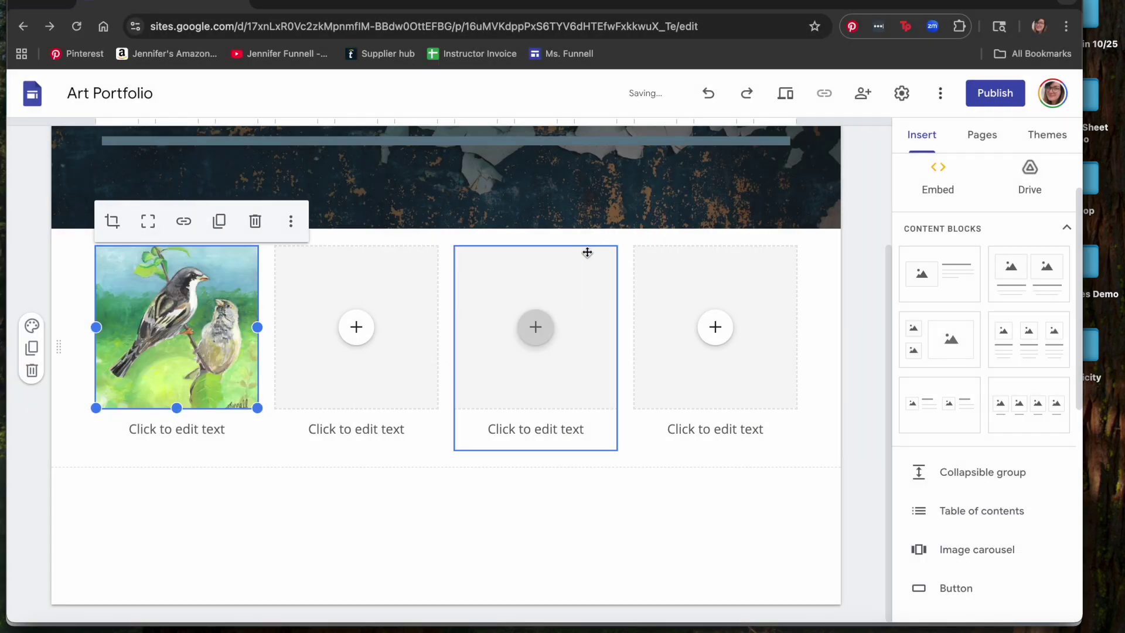
pyautogui.click(149, 224)
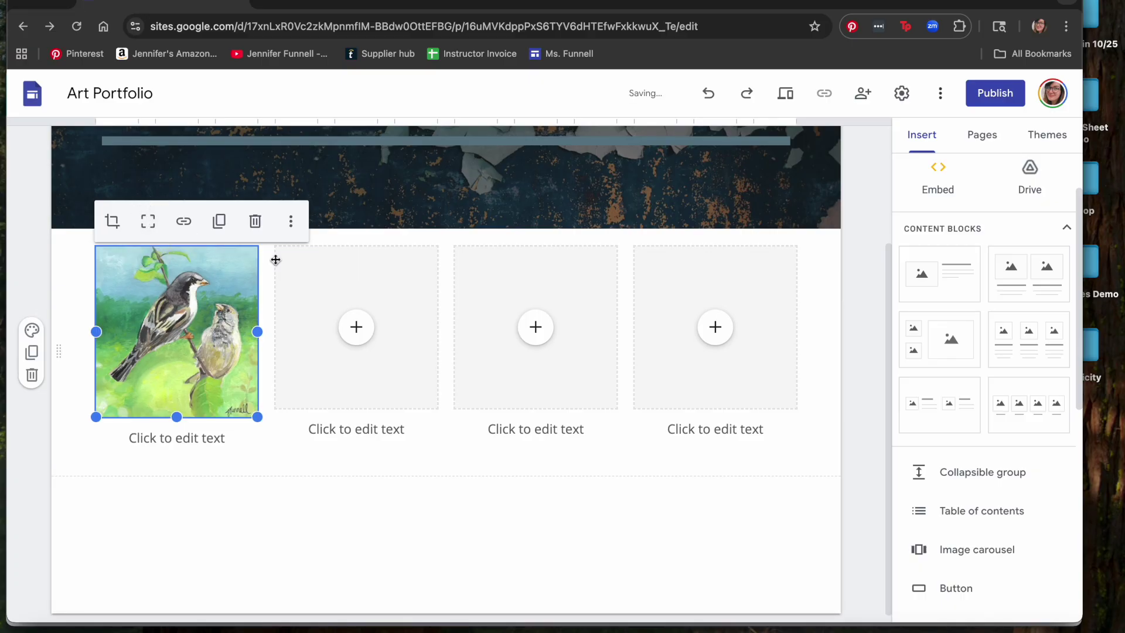
pyautogui.click(358, 327)
pyautogui.click(397, 380)
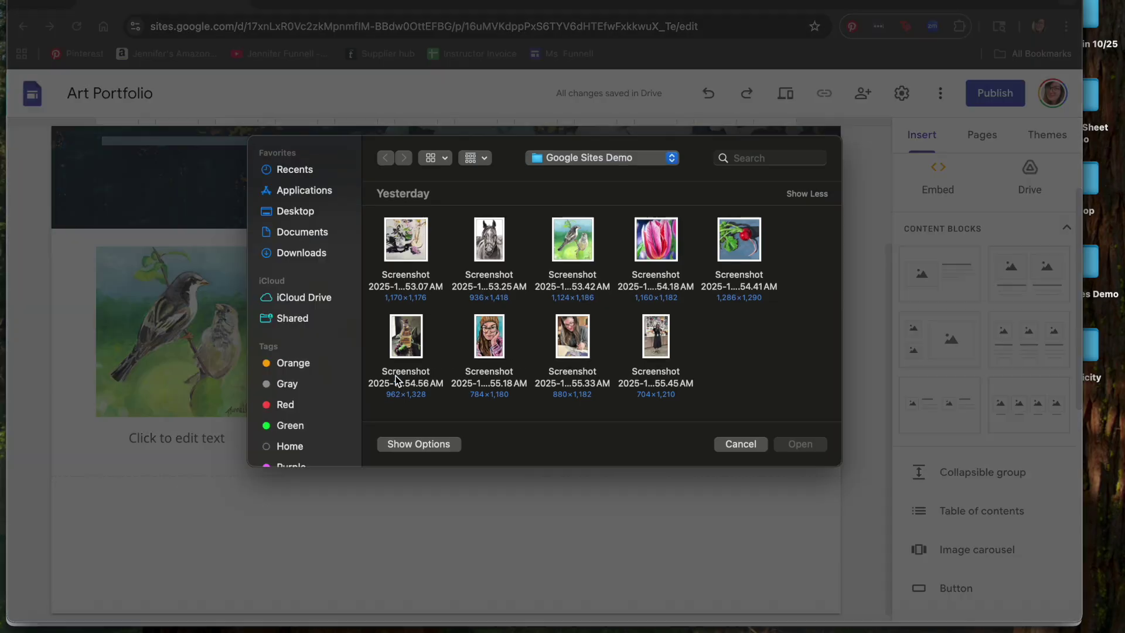
pyautogui.doubleClick(753, 247)
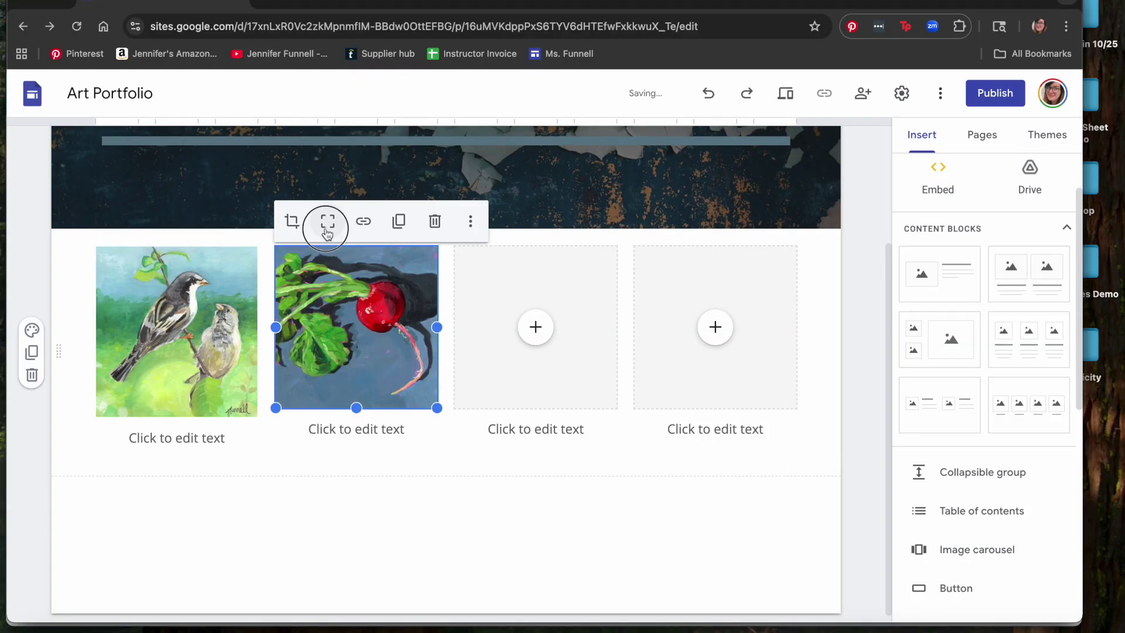
# Step: Upload the oil bottle painting, uncropped, into the third image placeholder and the pink tulip artwork into the fourth
pyautogui.click(537, 343)
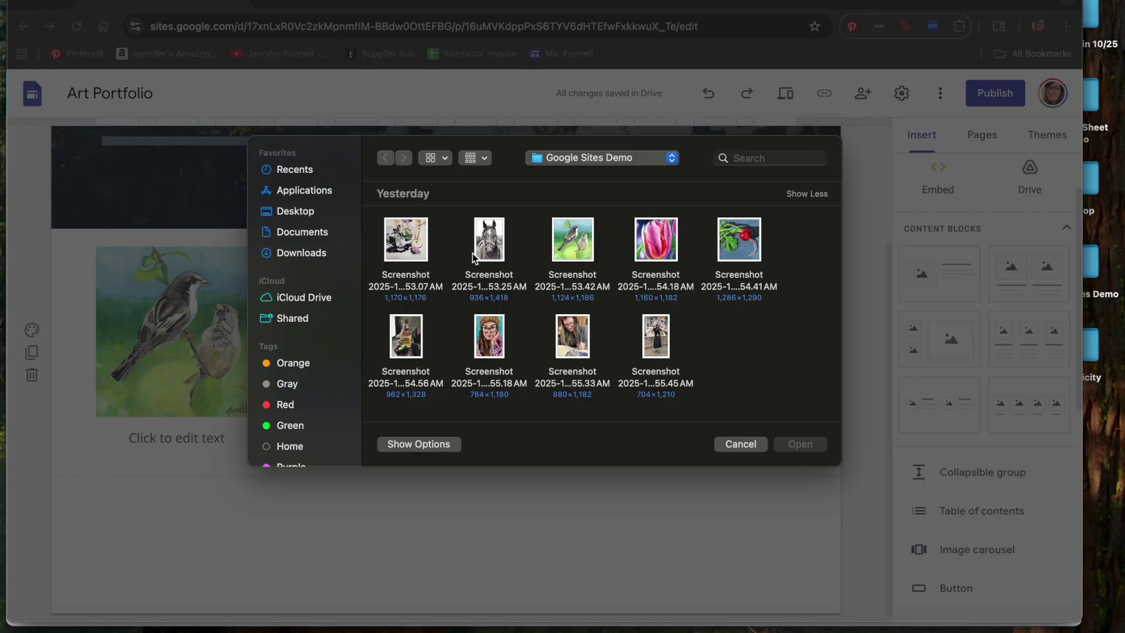
pyautogui.doubleClick(404, 335)
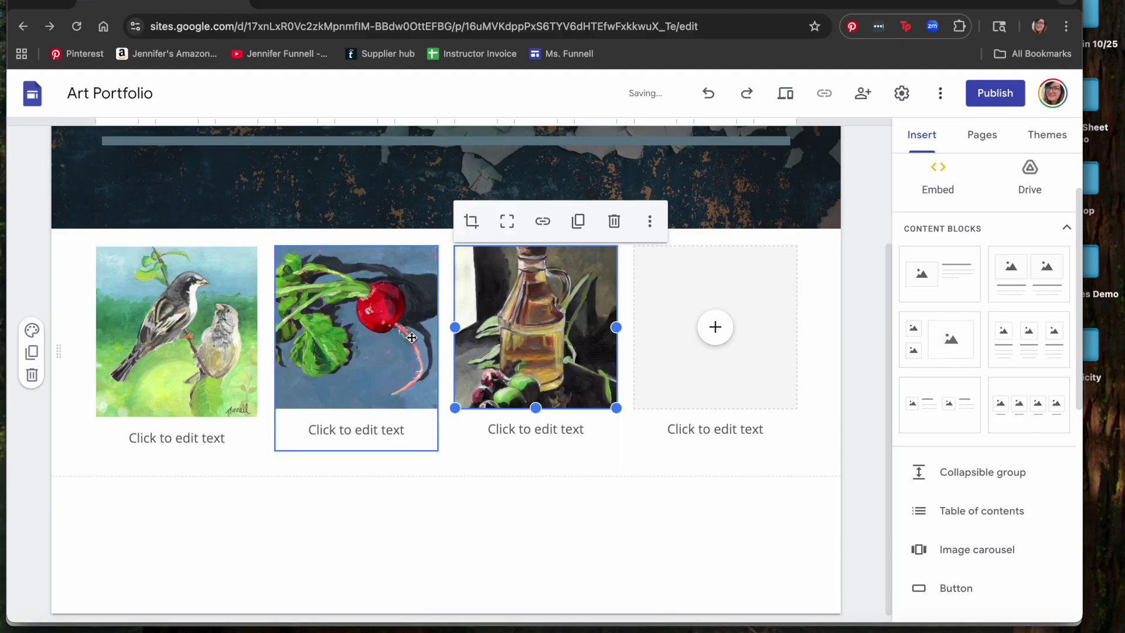
pyautogui.click(508, 225)
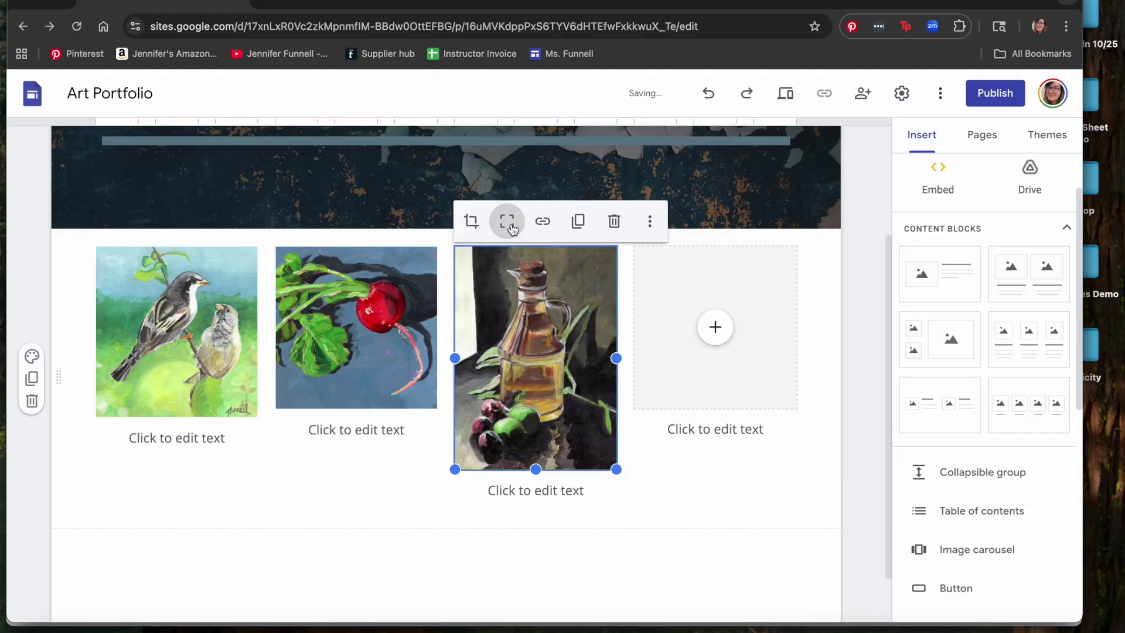
pyautogui.click(717, 327)
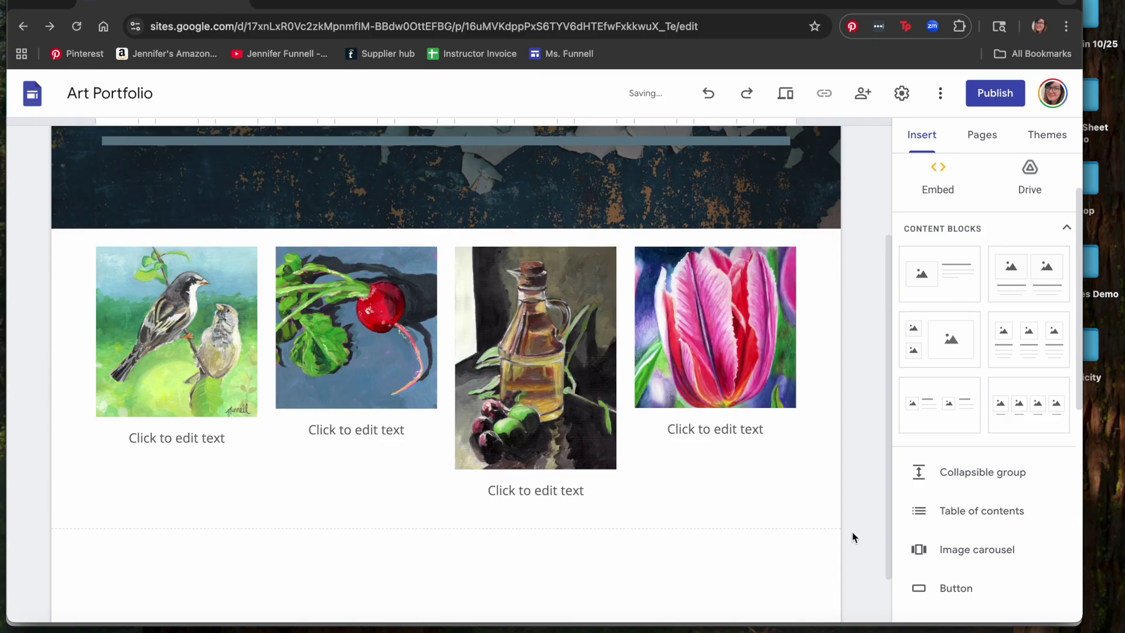
pyautogui.scroll(3, 855, 537)
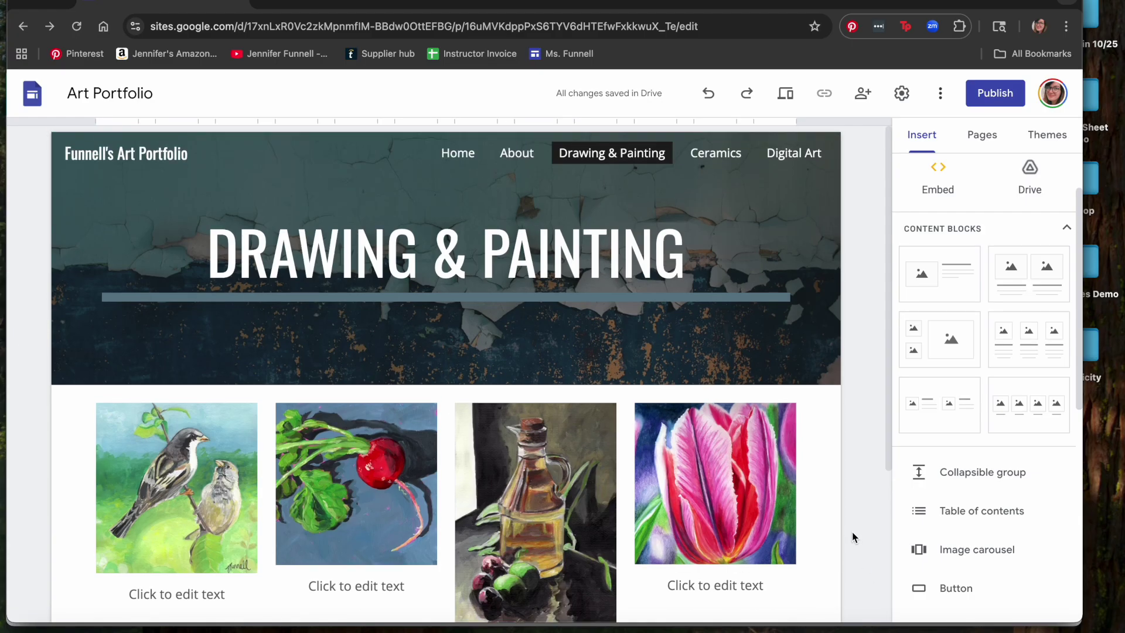
pyautogui.scroll(-3, 854, 537)
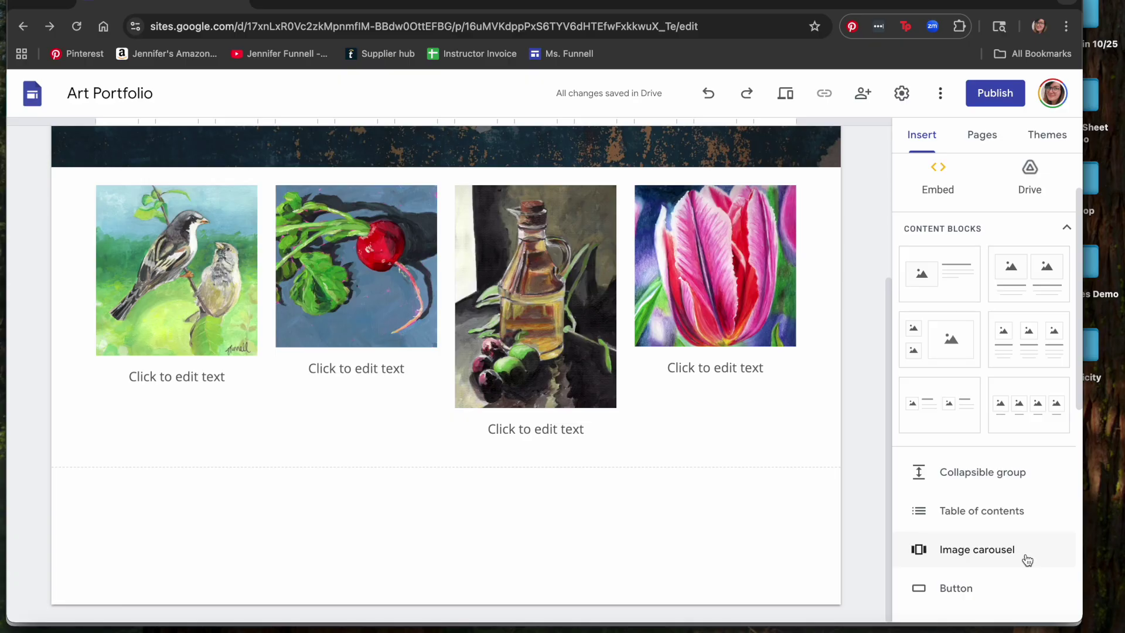
# Step: Insert an image carousel below the four artworks, uploading the five images in the first row of the Google Sites Demo folder
pyautogui.click(1027, 558)
pyautogui.click(411, 256)
pyautogui.click(443, 290)
pyautogui.moveTo(370, 238); pyautogui.dragTo(768, 293)
pyautogui.click(800, 443)
pyautogui.click(729, 519)
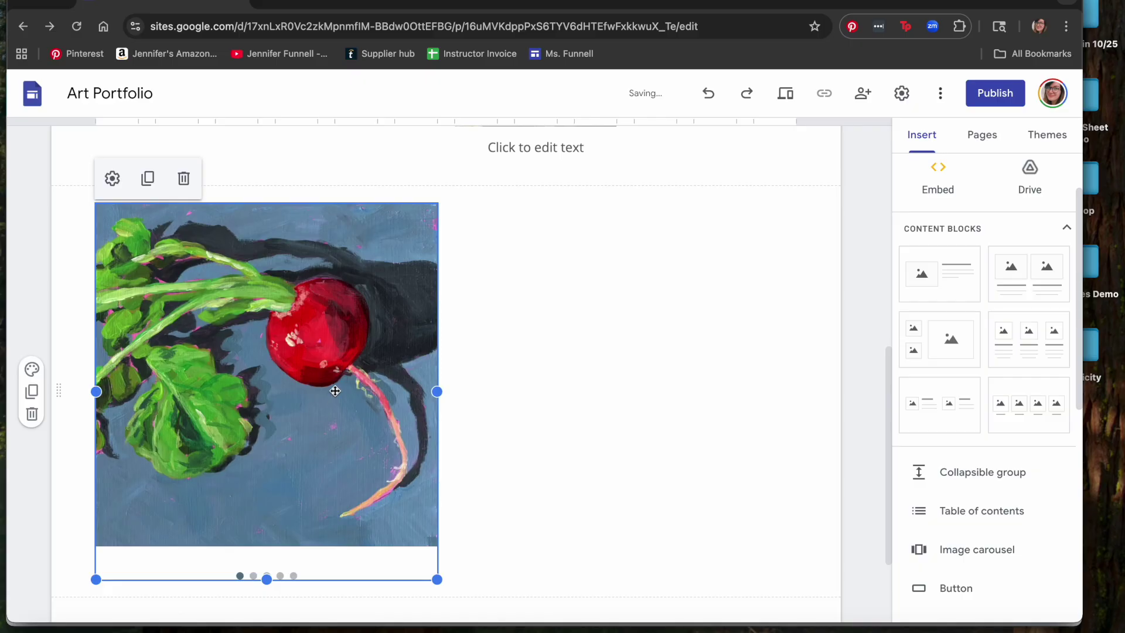
# Step: Preview the Drawing & Painting page and advance the carousel to its next image
pyautogui.click(786, 95)
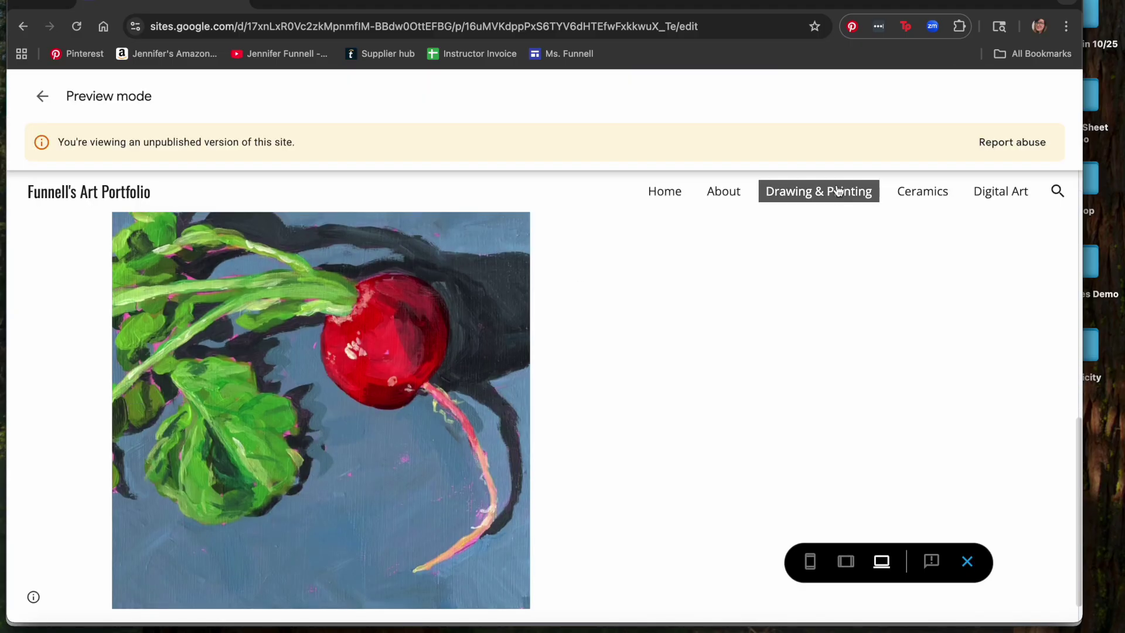
pyautogui.scroll(-1, 570, 344)
pyautogui.moveTo(469, 339)
pyautogui.click(499, 350)
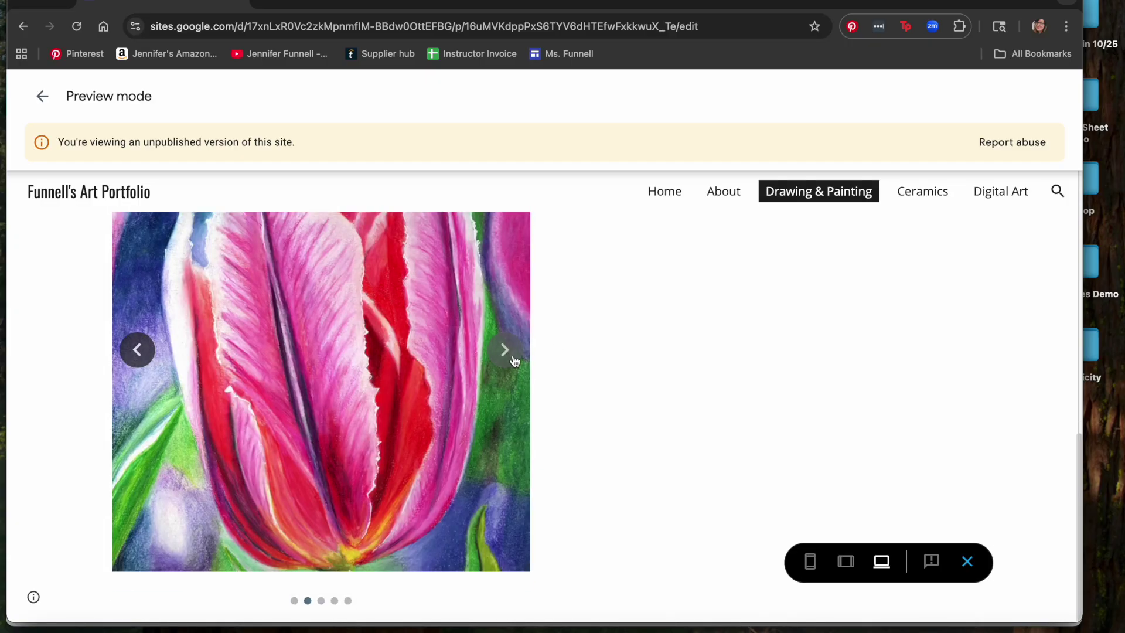
# Step: Advance through the remaining images of the carousel in the preview, then return to editing the page
pyautogui.click(512, 357)
pyautogui.click(514, 356)
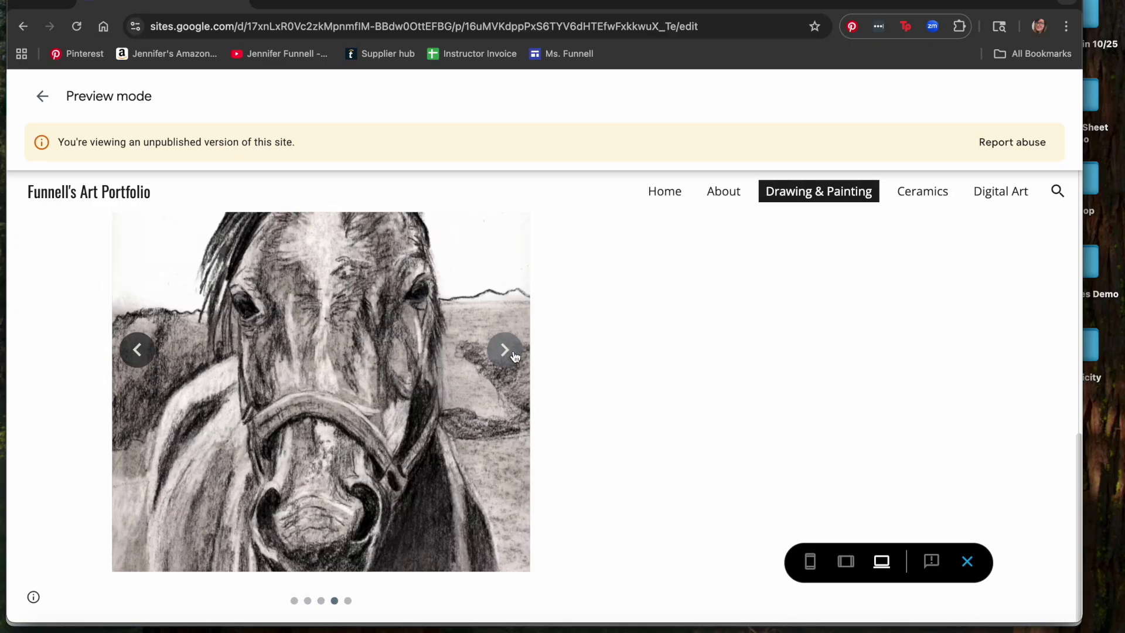
pyautogui.click(513, 354)
pyautogui.click(137, 387)
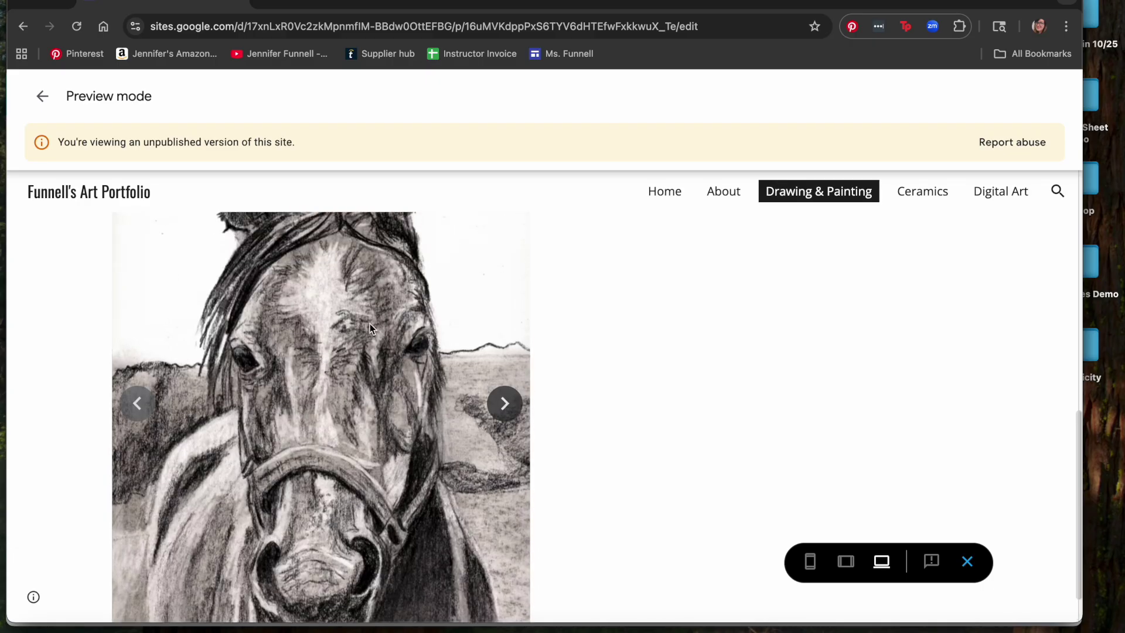
pyautogui.click(42, 97)
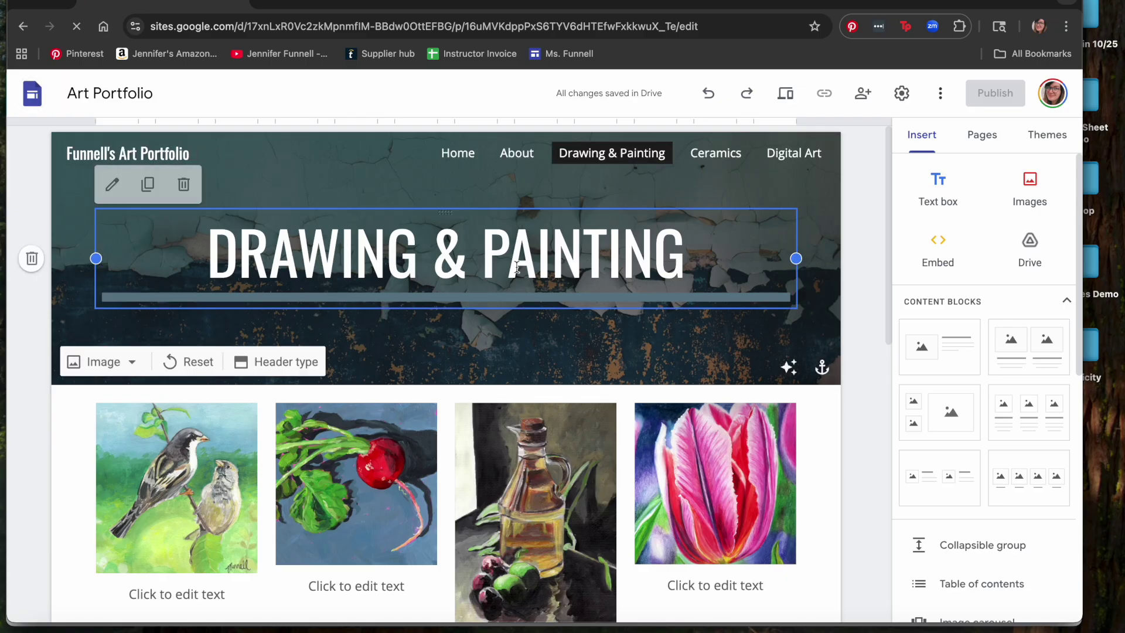
# Step: Caption the two-birds painting "Two Birds," Gouache and the radish painting "Radish," Acrylic
pyautogui.hotkey('ctrl', 'v')
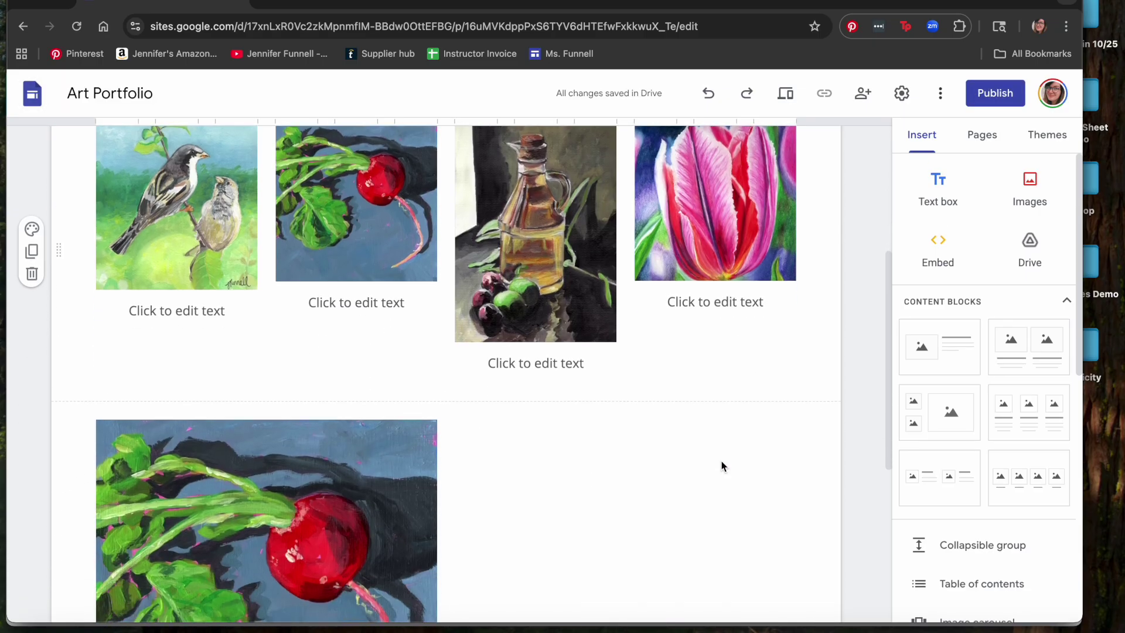
pyautogui.click(31, 548)
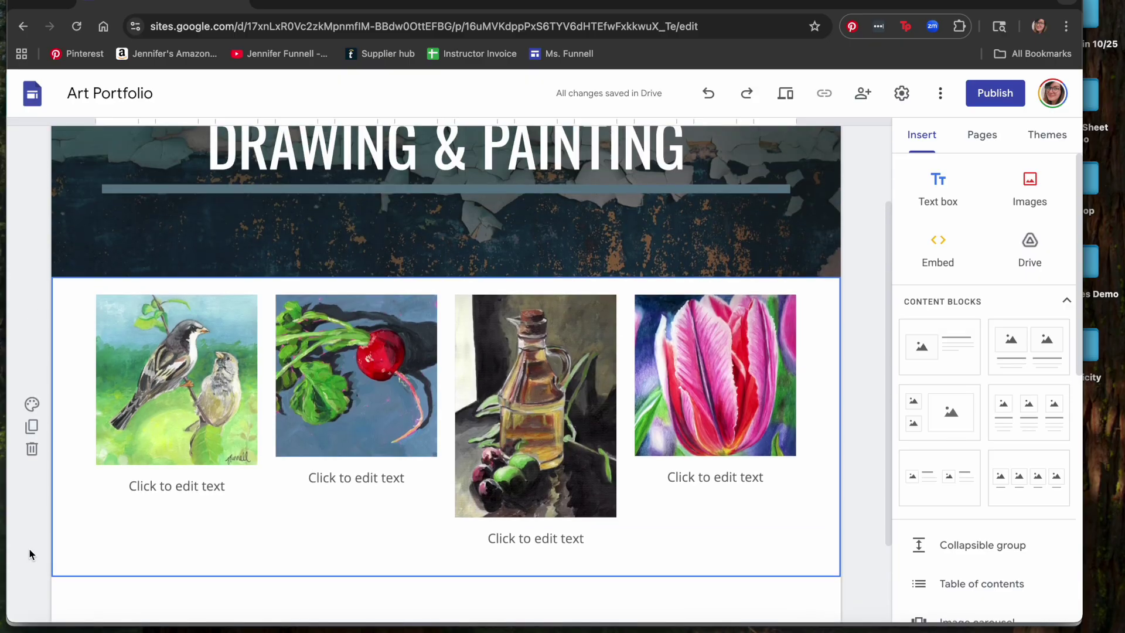
pyautogui.click(176, 496)
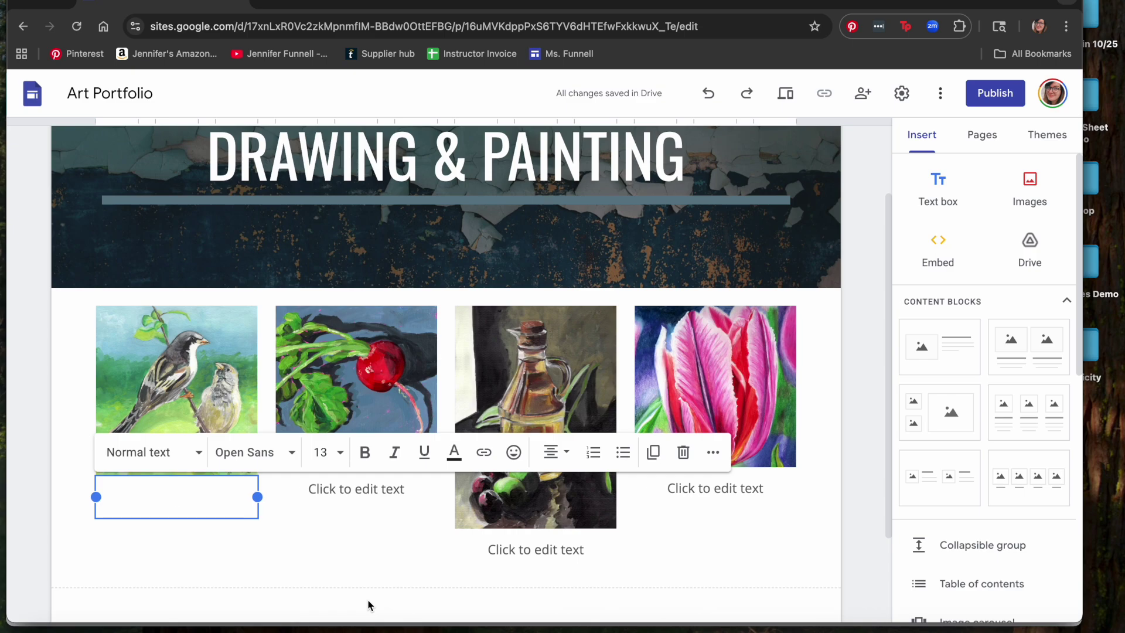
pyautogui.write('"Two Birds')
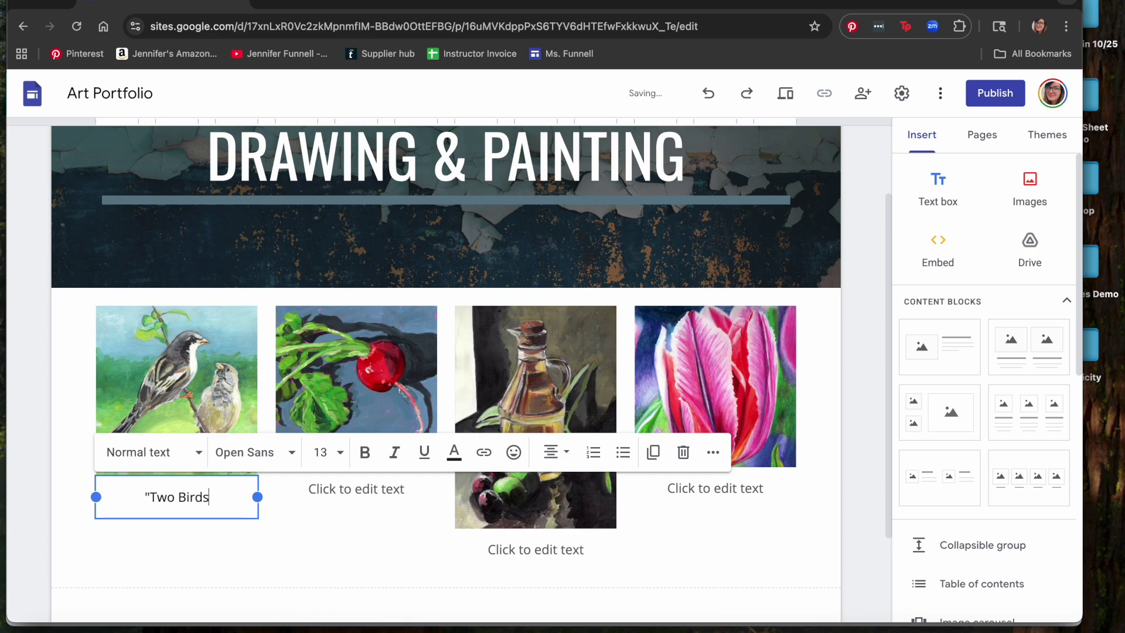
pyautogui.write('," Gouache')
pyautogui.click(355, 489)
pyautogui.write('"')
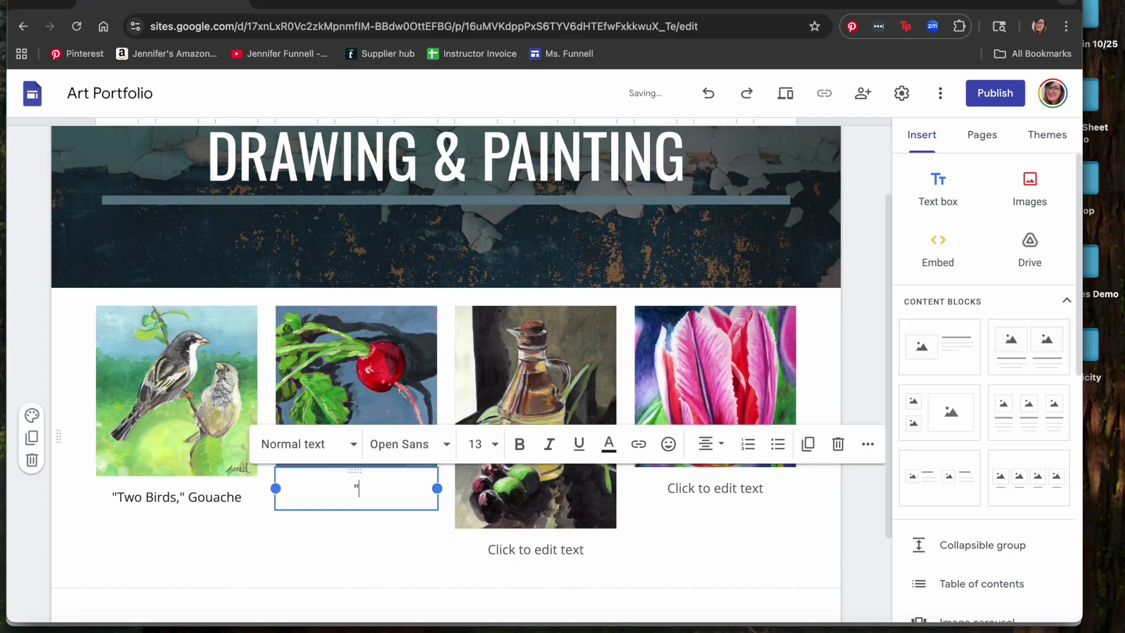
pyautogui.write('Radish," Acrylic')
# Step: Caption the oil bottle painting "Still Life," Acrylic and the pink tulip artwork "Tulip," Colored Pencil
pyautogui.click(536, 549)
pyautogui.write('Still Life')
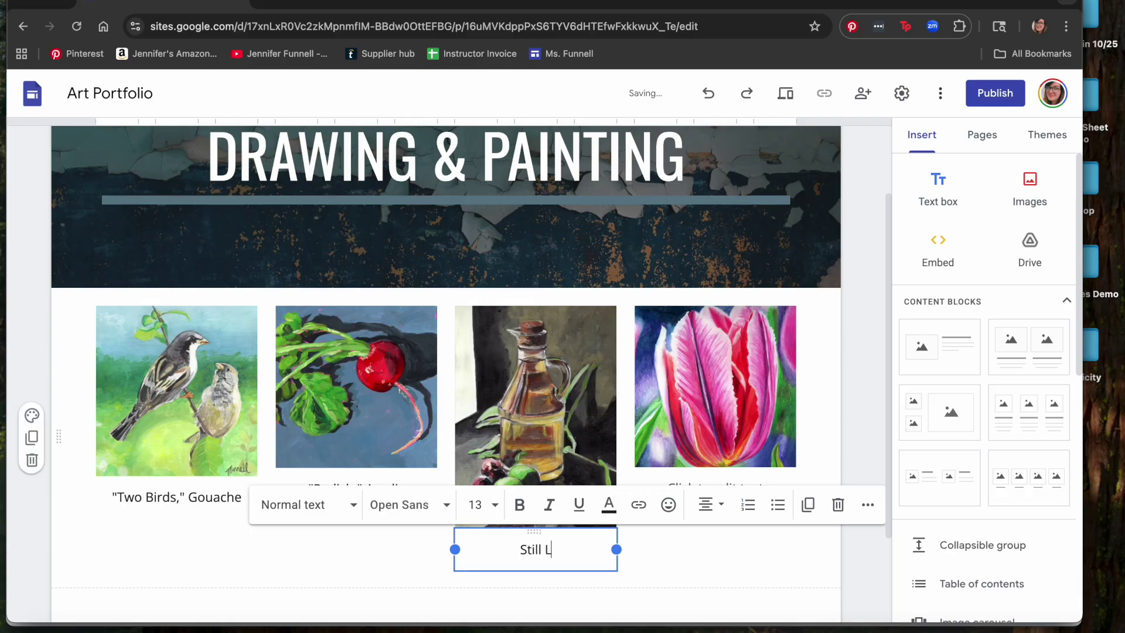
pyautogui.press('Home')
pyautogui.write('"')
pyautogui.press('End')
pyautogui.write('," Acrylic')
pyautogui.click(697, 551)
pyautogui.write('"Tulip," Colored Pencil')
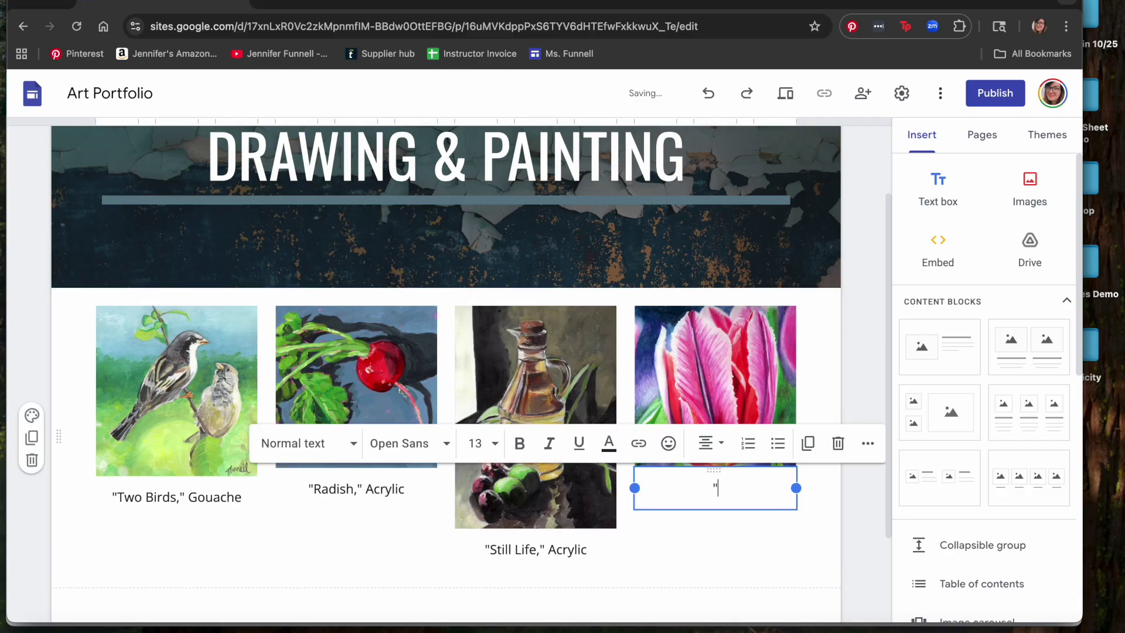
pyautogui.click(865, 551)
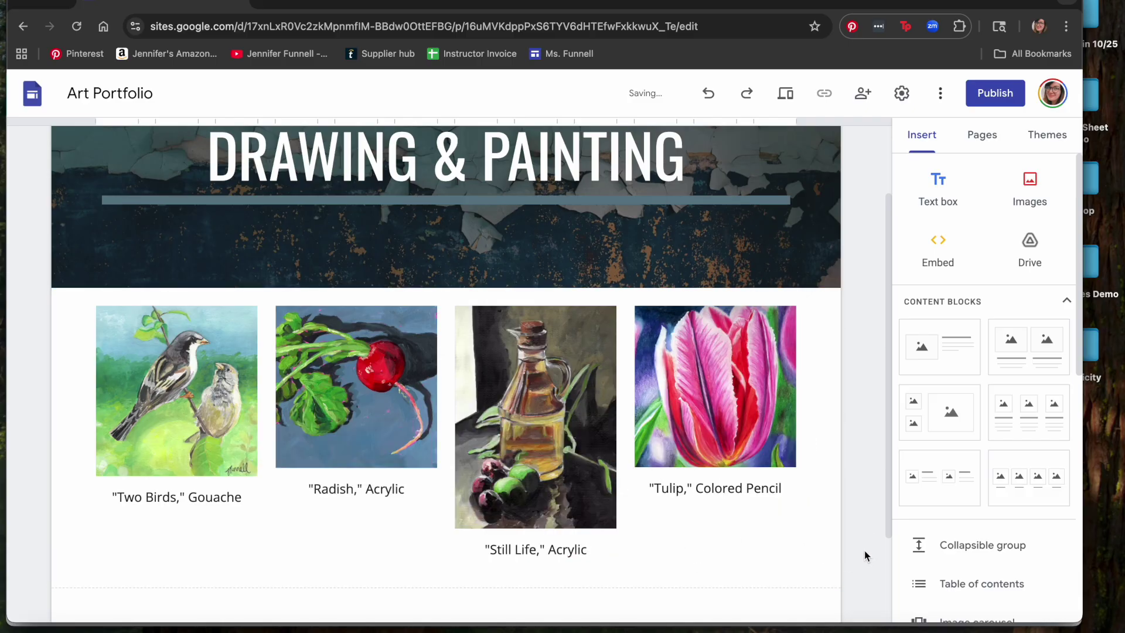
# Step: Review the captioned artworks on the Drawing & Painting page and open the Ceramics page
pyautogui.click(789, 491)
pyautogui.scroll(-2, 789, 491)
pyautogui.scroll(3, 789, 491)
pyautogui.scroll(1, 836, 284)
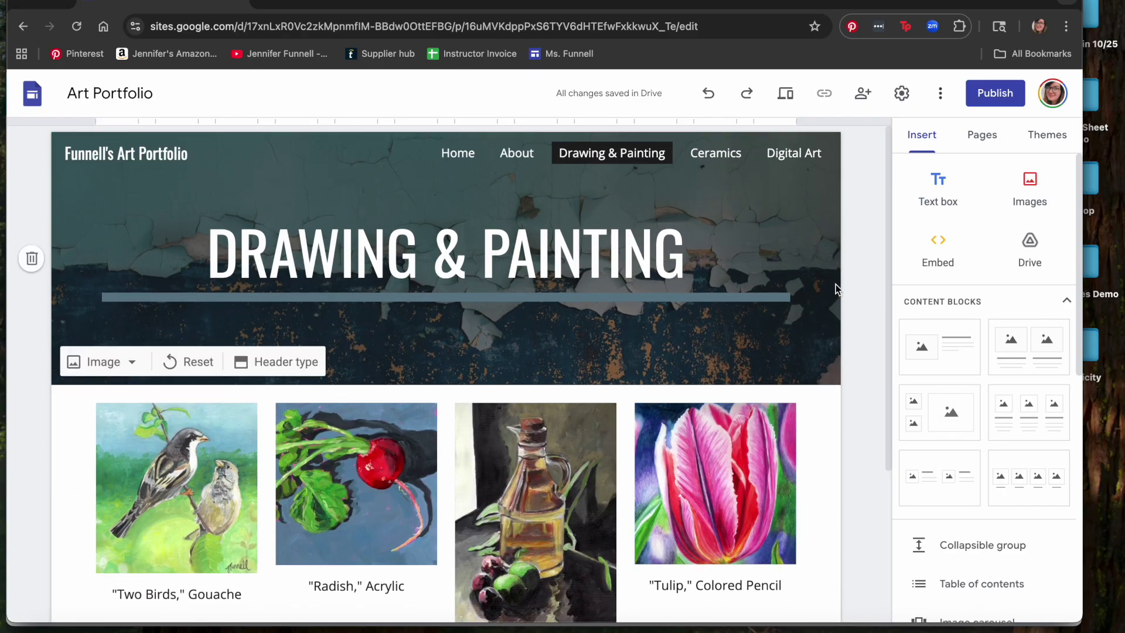
pyautogui.click(725, 154)
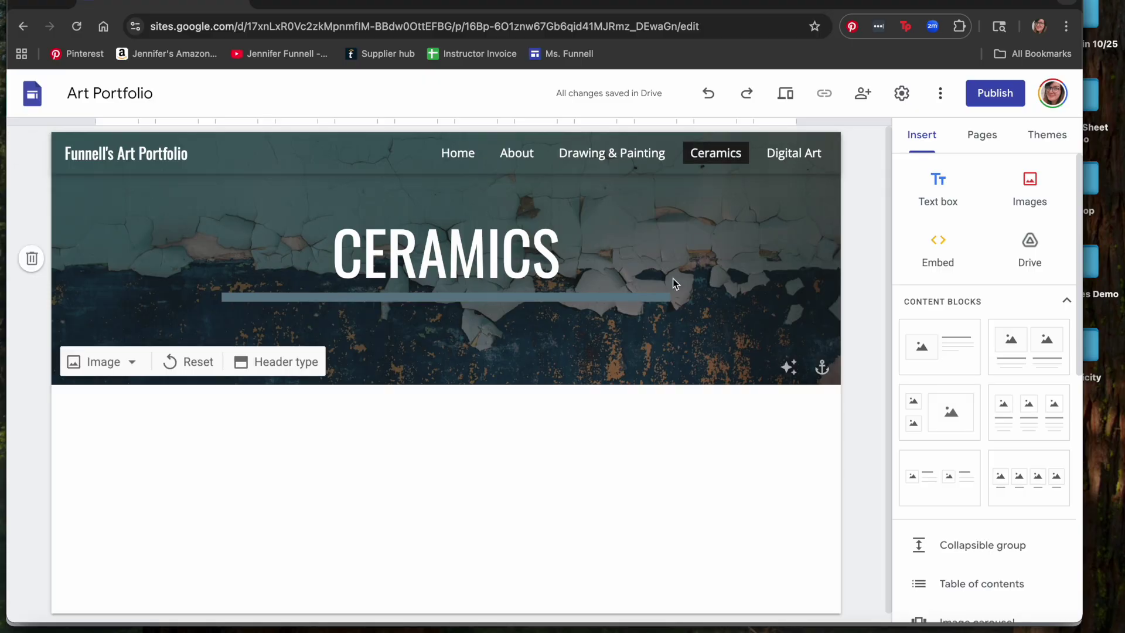
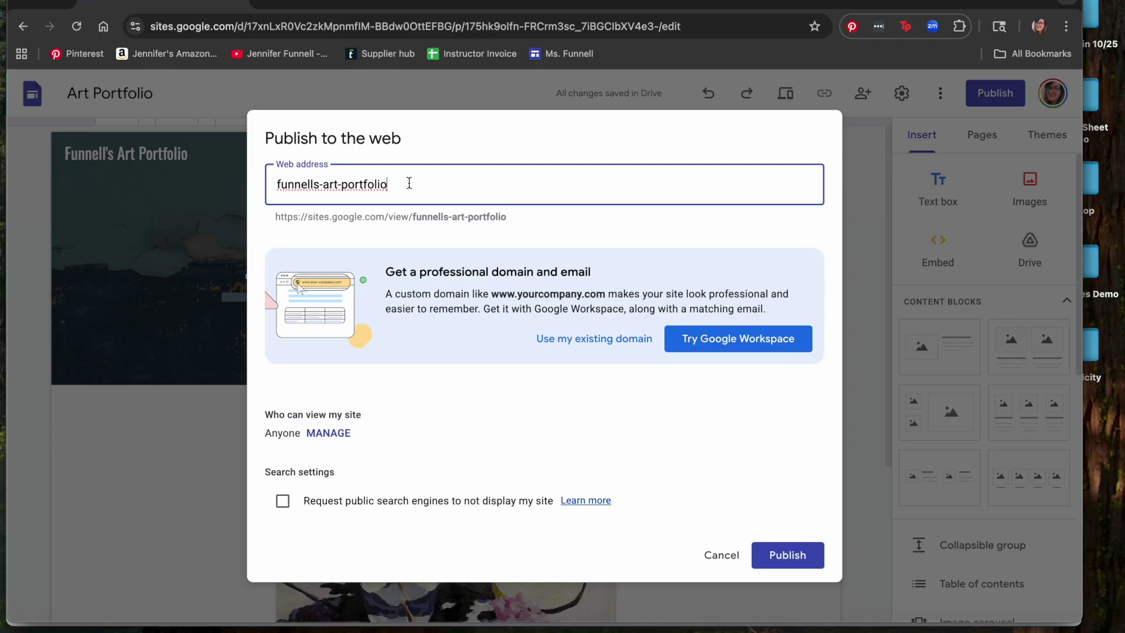
# Step: Request that public search engines not display the site, publish it to the web and view the live version
pyautogui.click(283, 501)
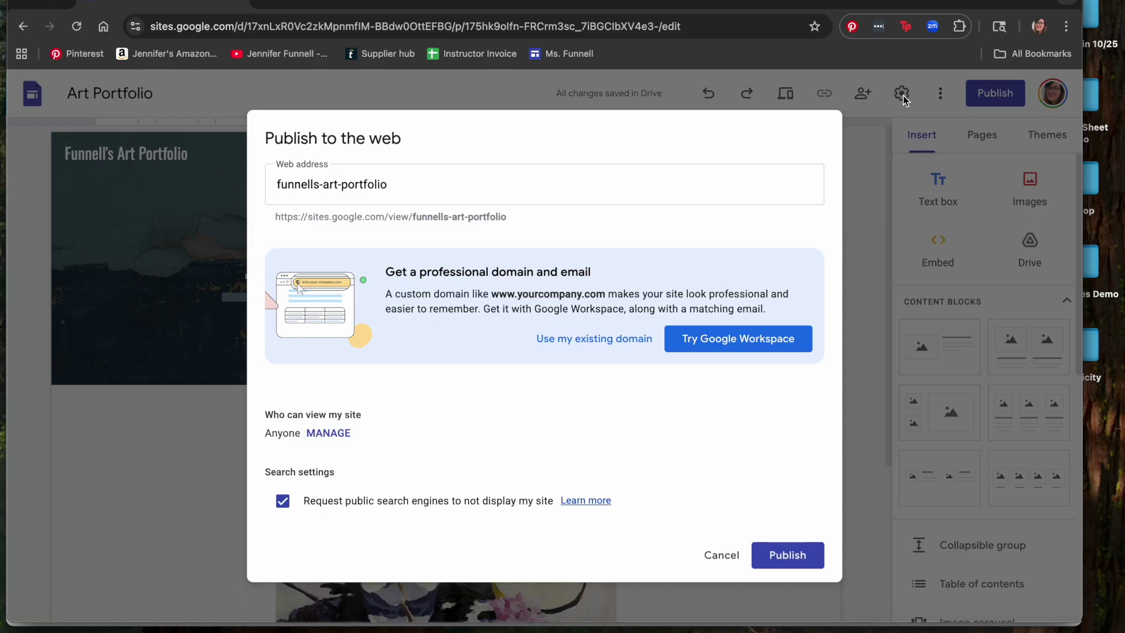
pyautogui.click(796, 557)
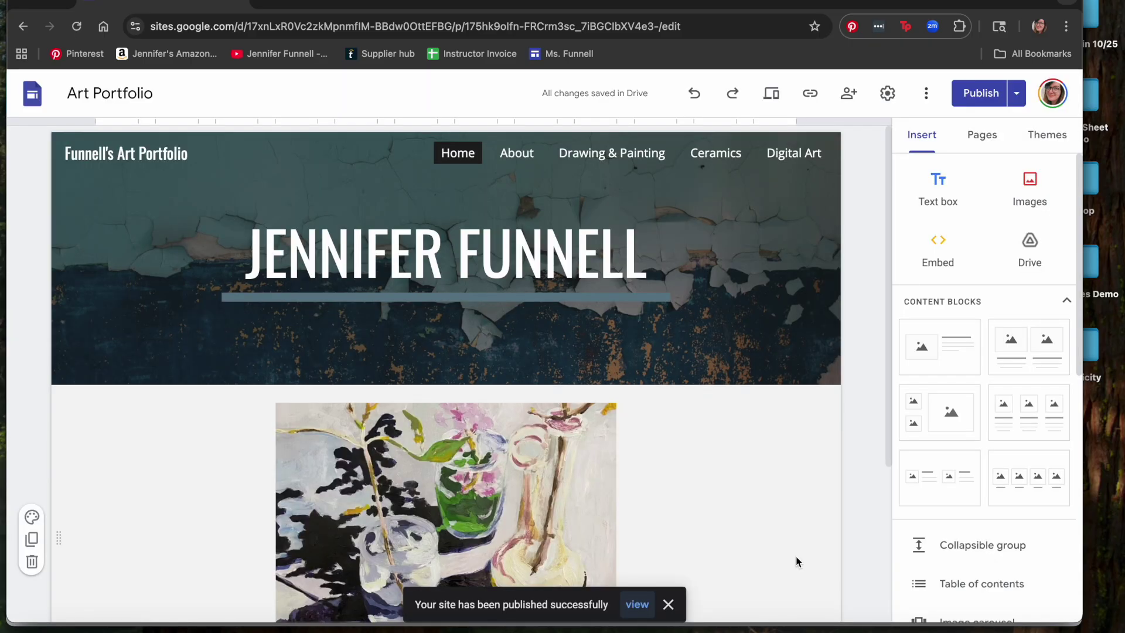
pyautogui.click(637, 605)
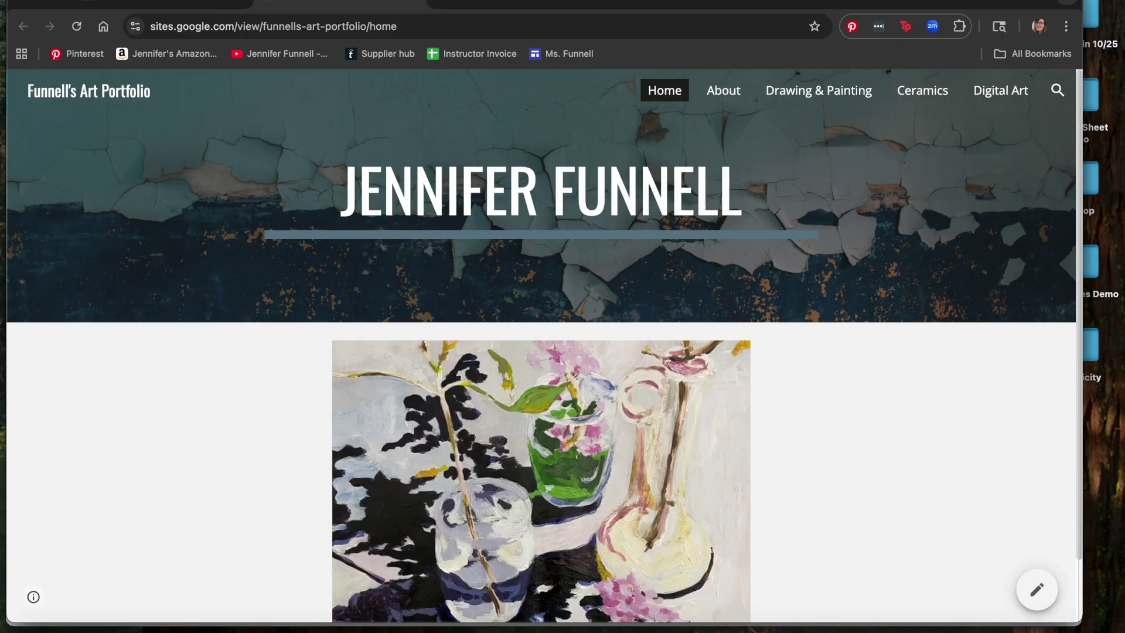
# Step: Copy the published site's link from the site editor and open it in a new browser tab
pyautogui.click(156, 7)
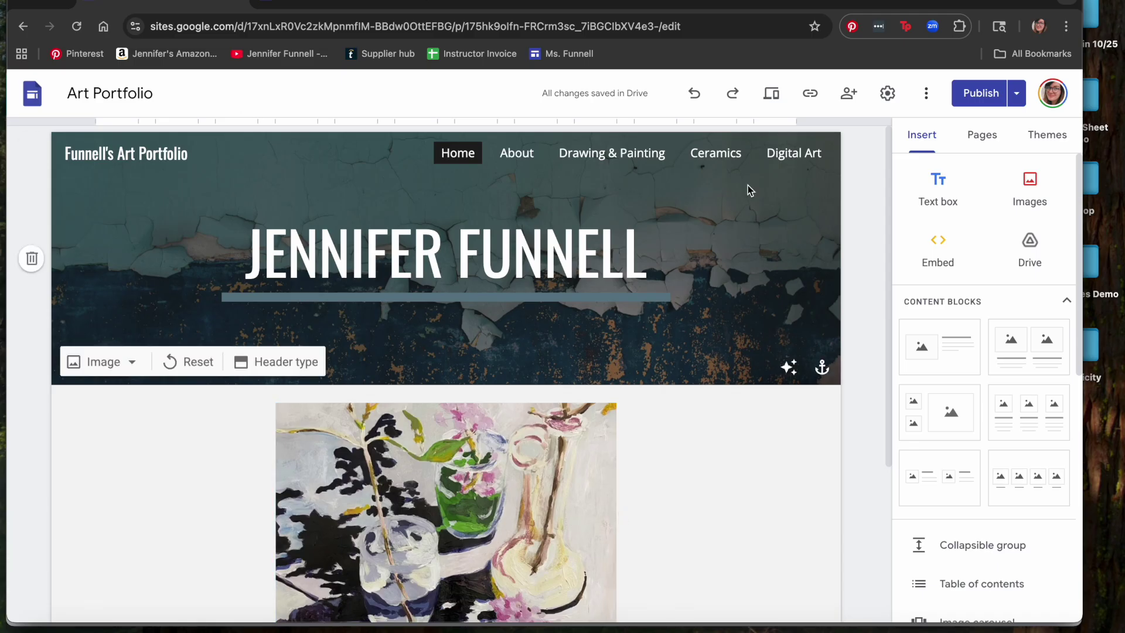
pyautogui.click(822, 93)
pyautogui.click(712, 356)
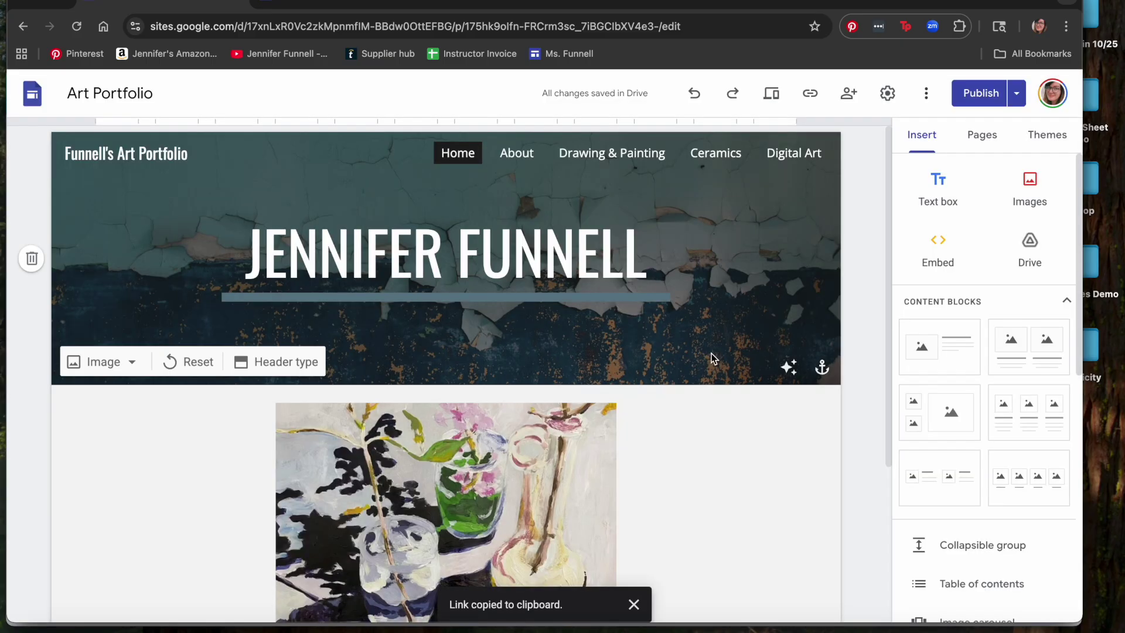
pyautogui.click(447, 1)
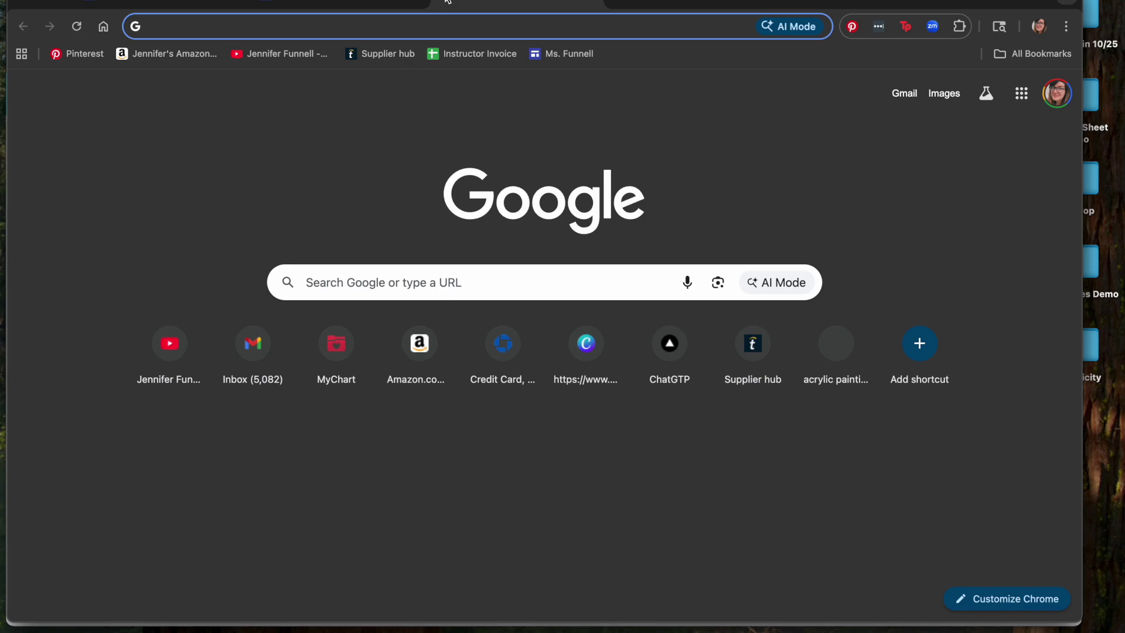
pyautogui.press('super+v')
pyautogui.press('Return')
# Step: Examine the header and featured painting on the published Home page and the photo and biography on the About page
pyautogui.scroll(-2, 833, 501)
pyautogui.scroll(2, 832, 502)
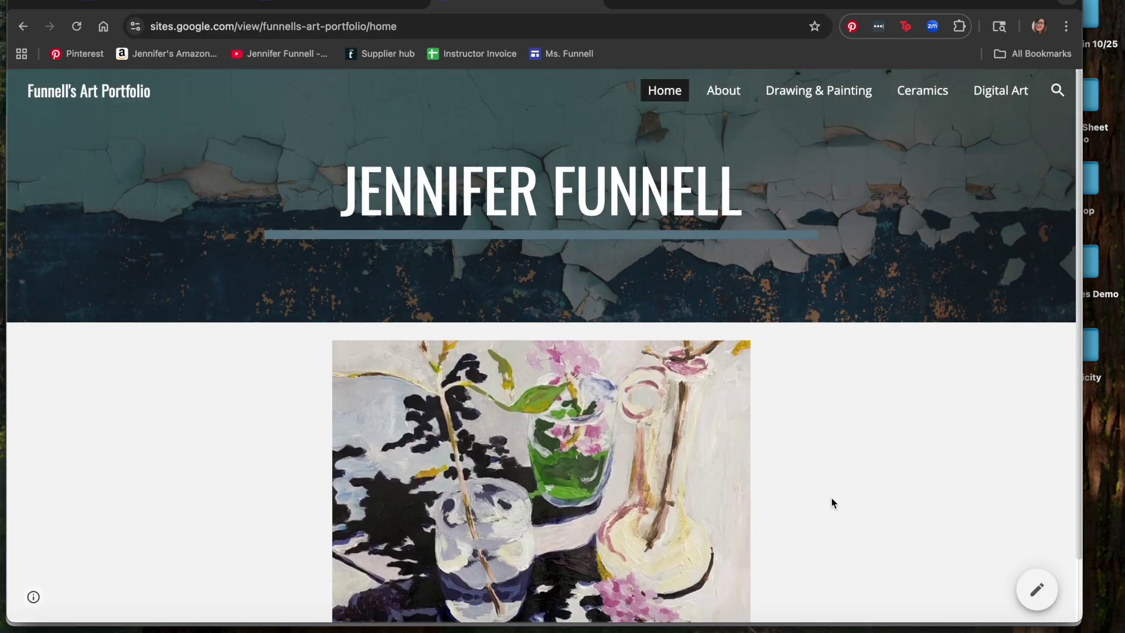
pyautogui.scroll(-2, 522, 445)
pyautogui.scroll(2, 523, 446)
pyautogui.scroll(-2, 522, 445)
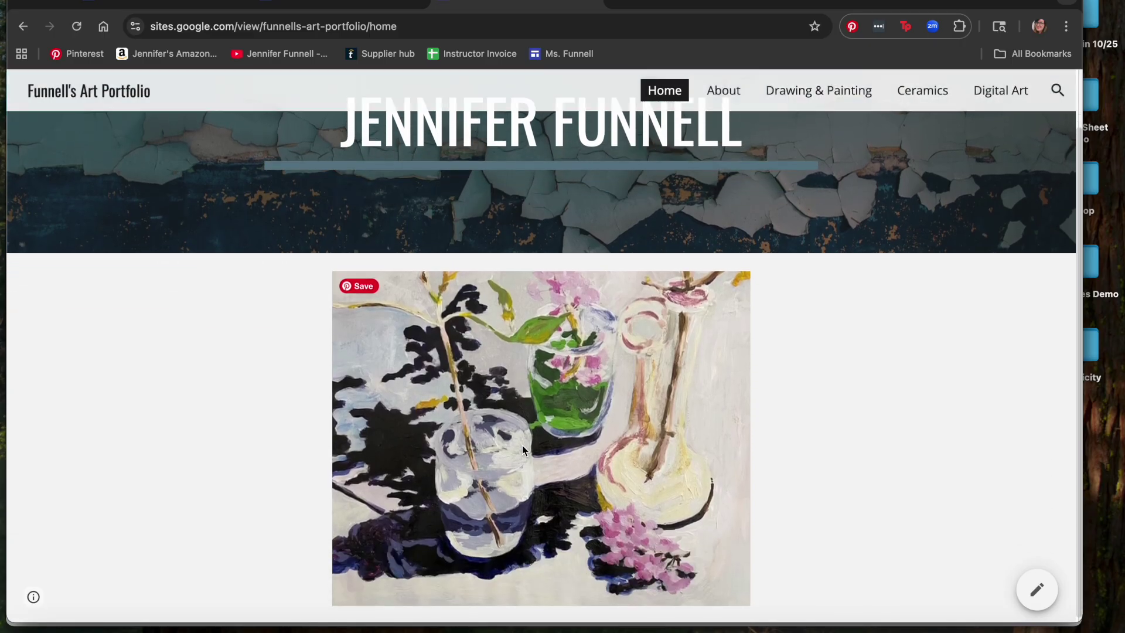
pyautogui.scroll(2, 523, 446)
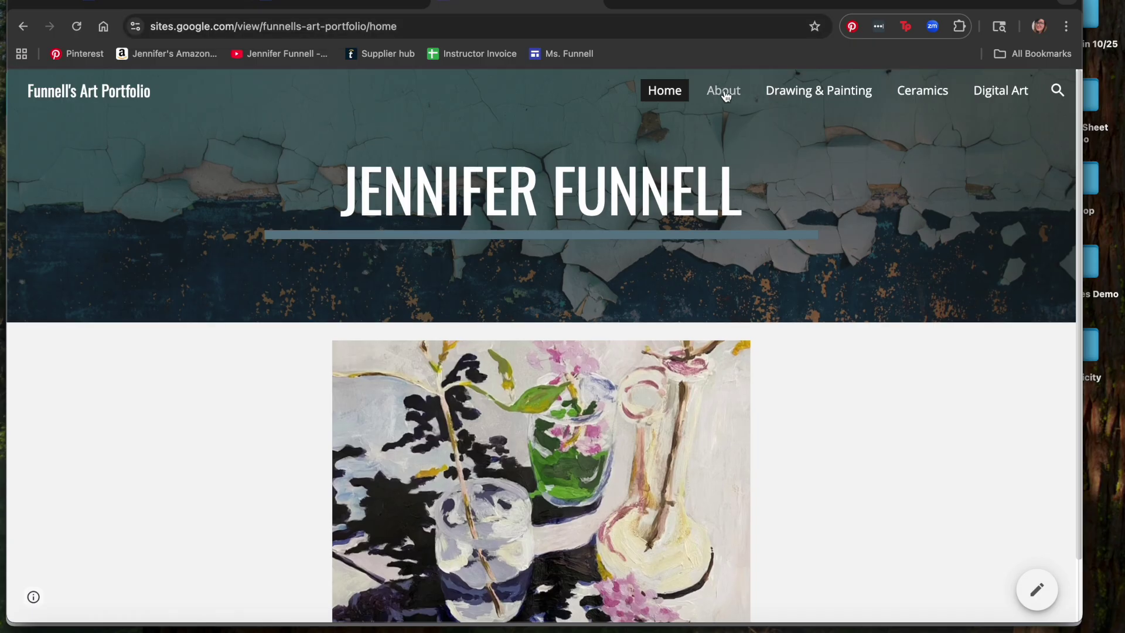
pyautogui.click(724, 93)
pyautogui.scroll(-4, 522, 389)
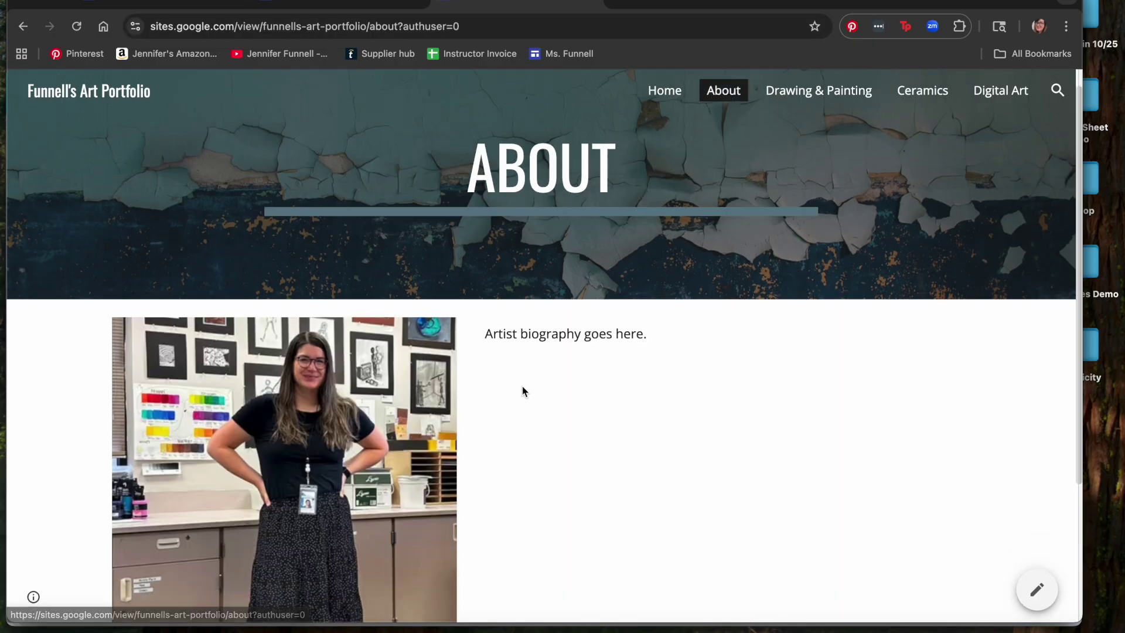
pyautogui.scroll(4, 522, 385)
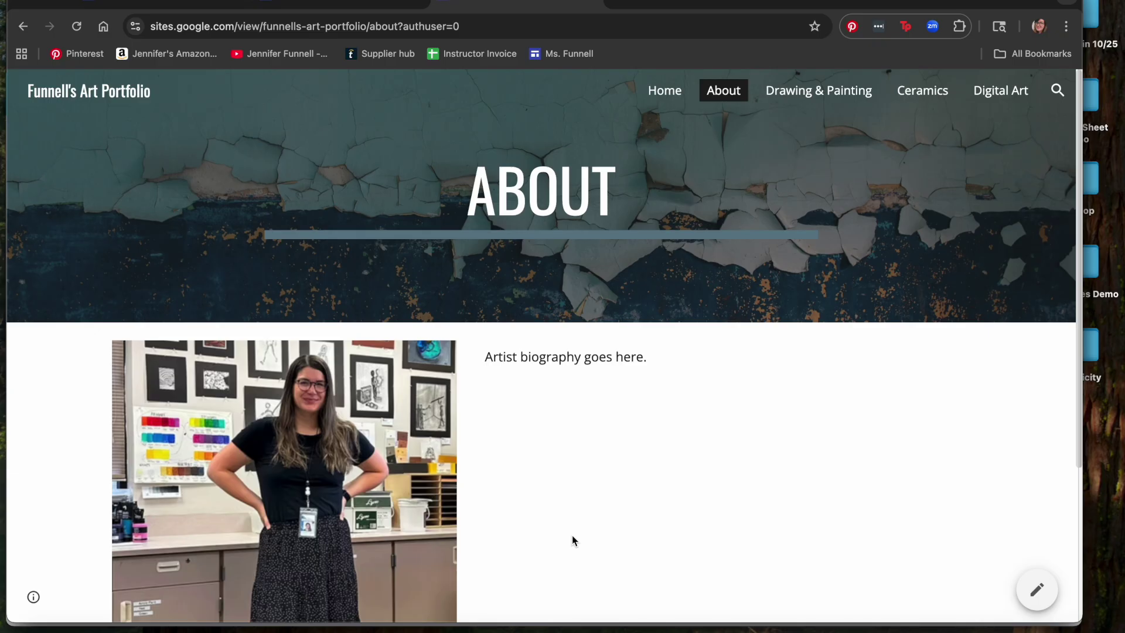
# Step: Check the published Drawing & Painting, Ceramics and Digital Art pages, then go back to the Home page
pyautogui.click(815, 91)
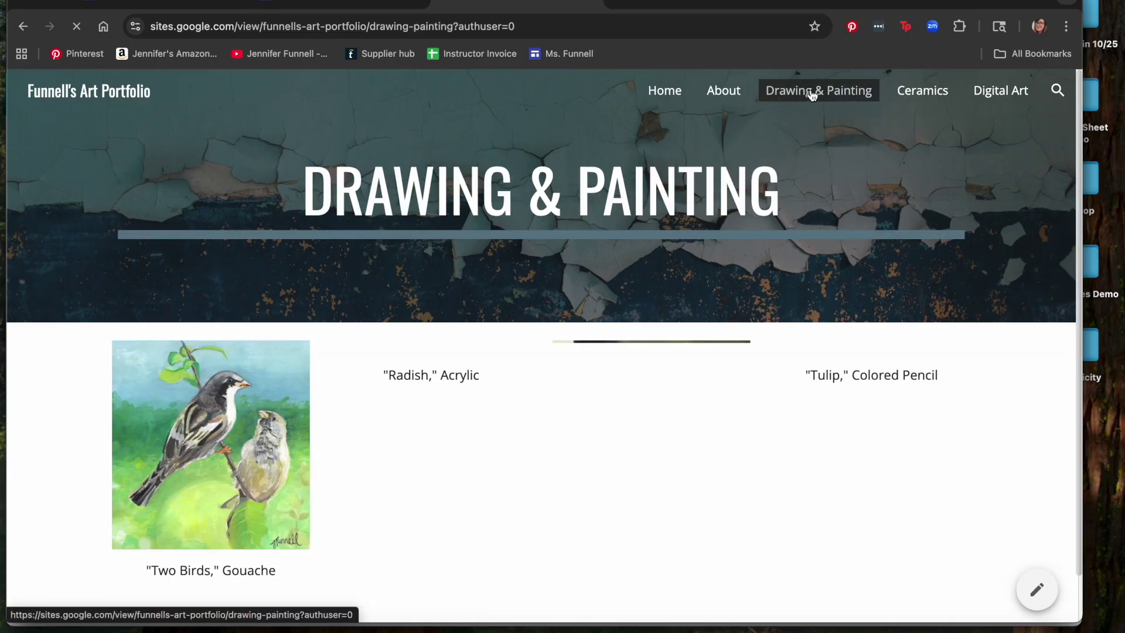
pyautogui.scroll(-2, 977, 380)
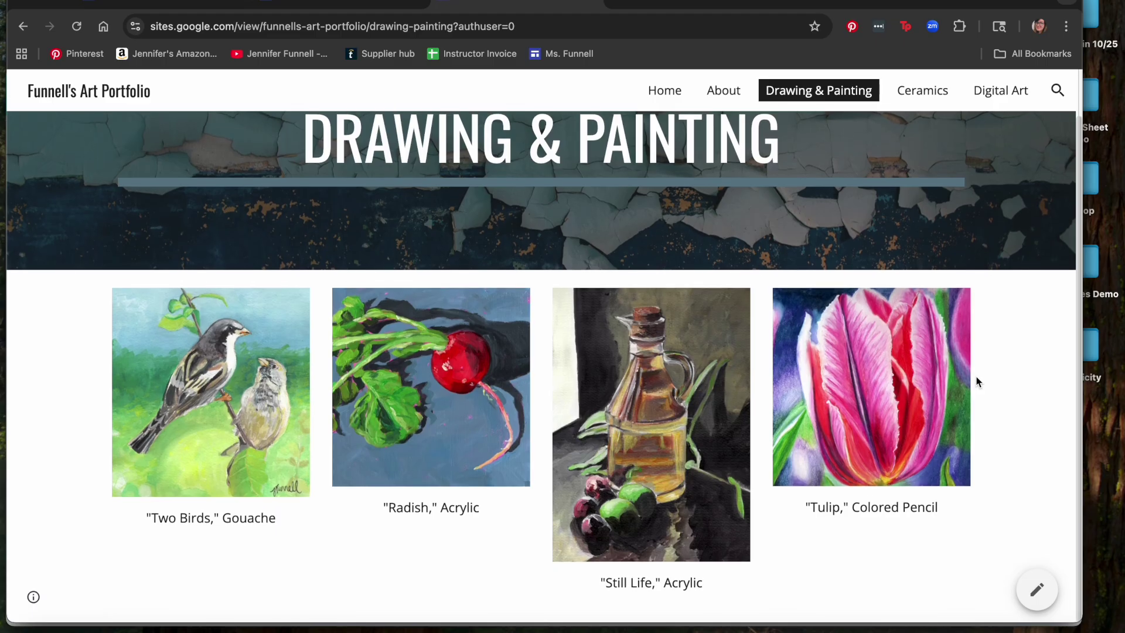
pyautogui.click(923, 93)
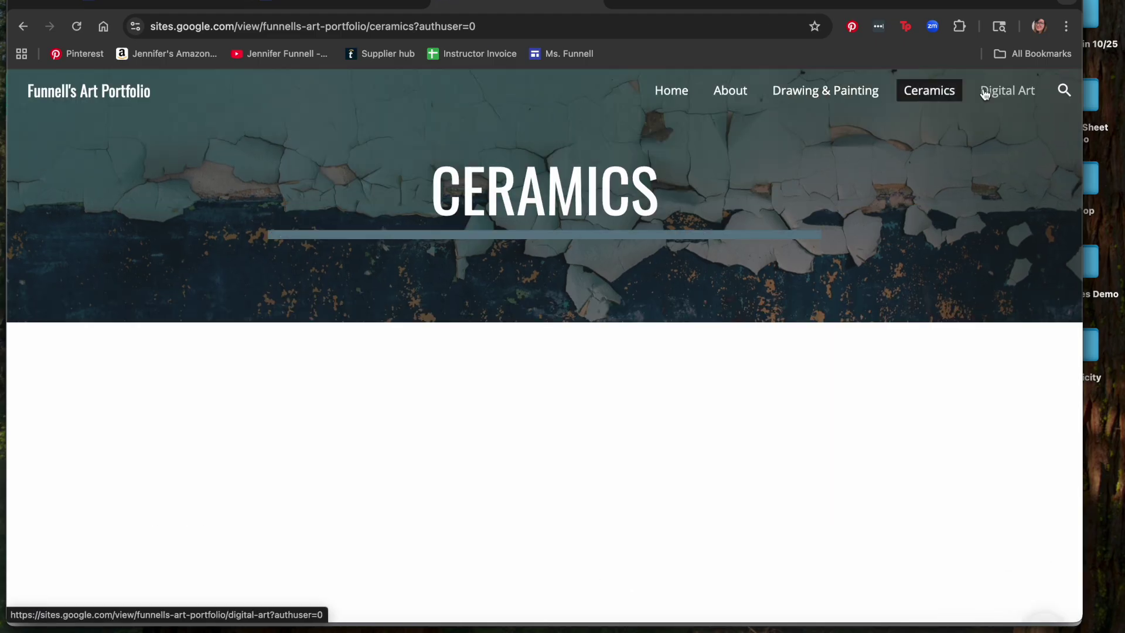
pyautogui.click(998, 96)
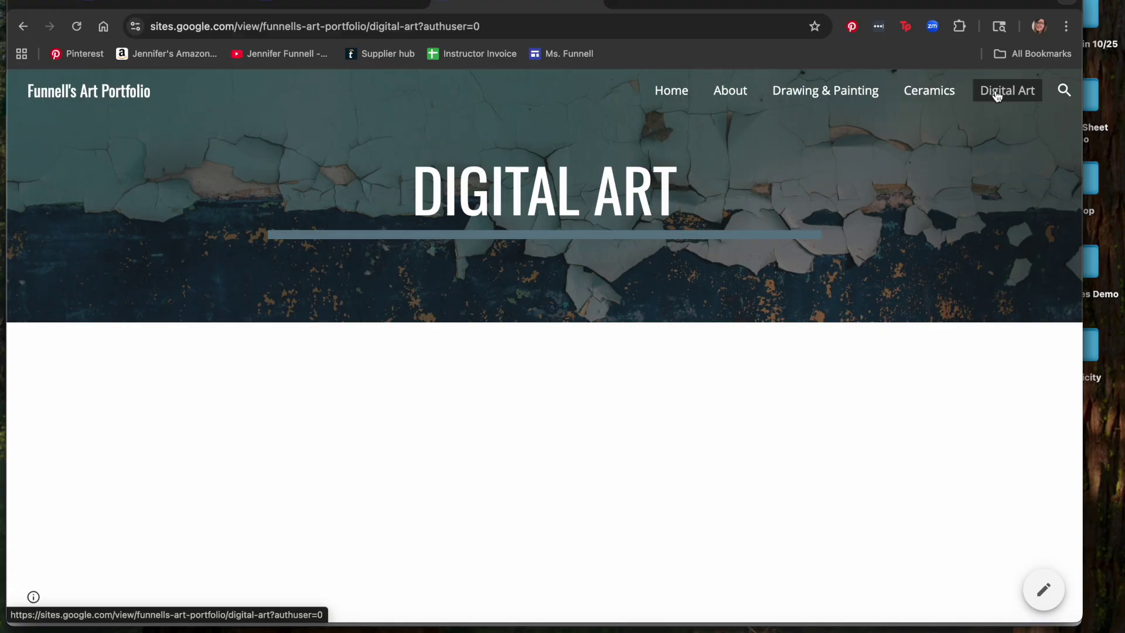
pyautogui.click(674, 94)
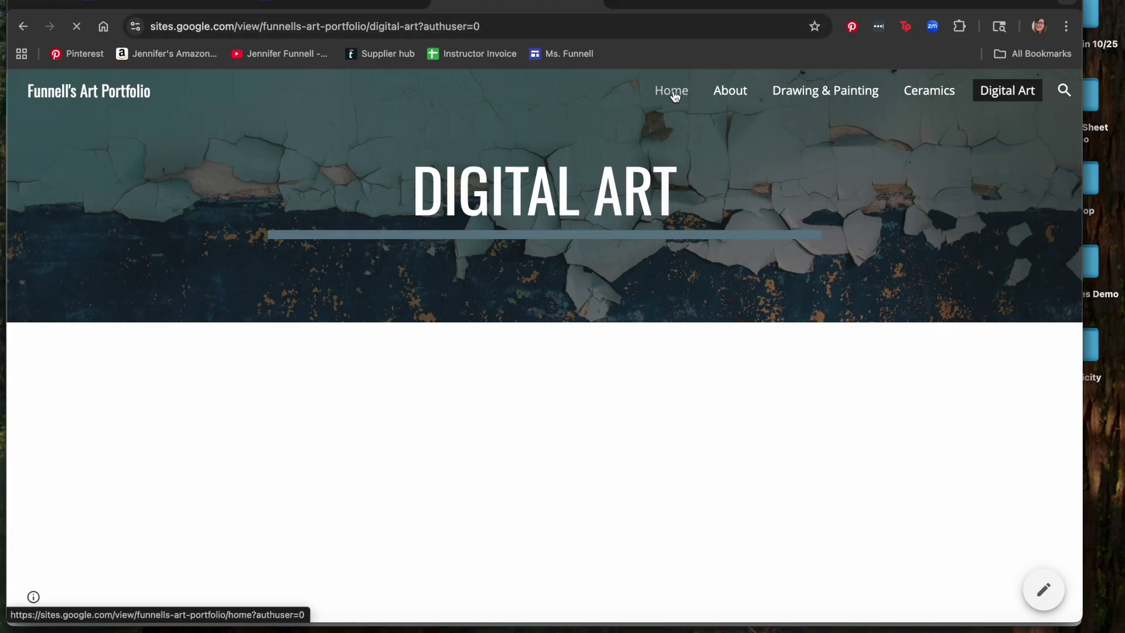